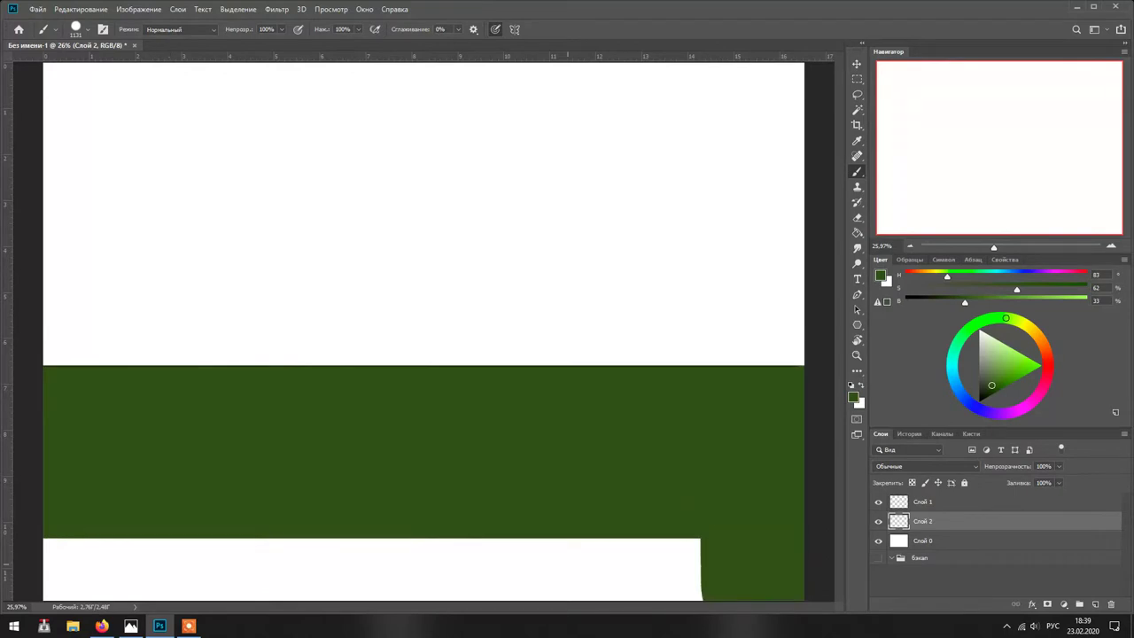
- Lock the ground layer's transparent pixels and refill the ground with a lighter, muted green
key(slash)
click(986, 376)
key(alt+BackSpace)
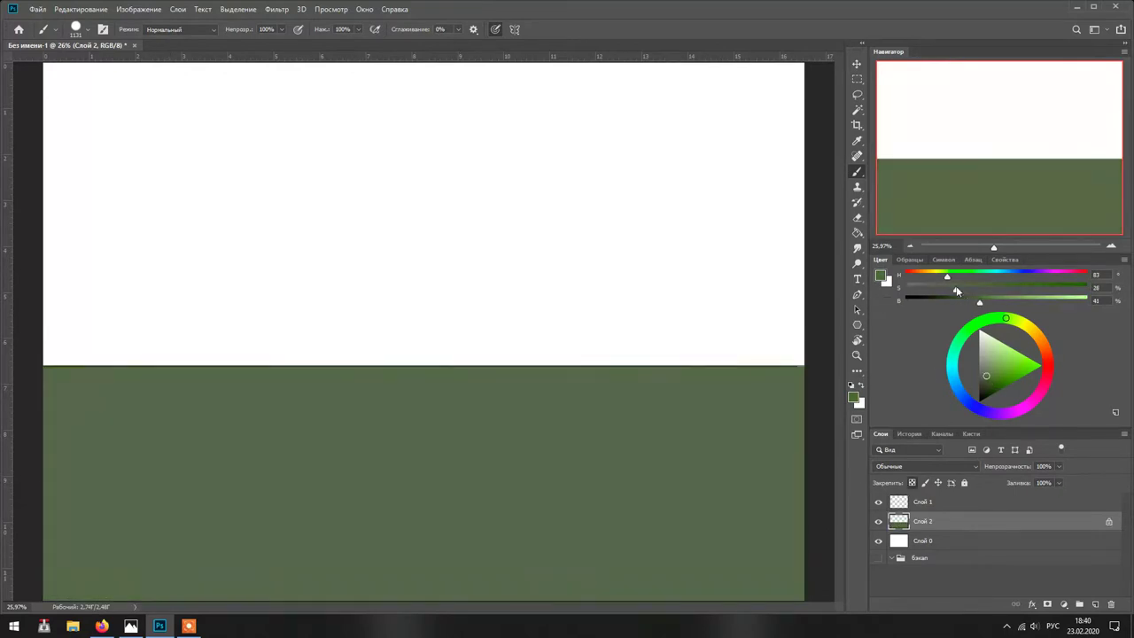
- Choose a grass brush from the environment brush presets and review its shape dynamics
right_click(579, 209)
scroll(690, 443, down, 5)
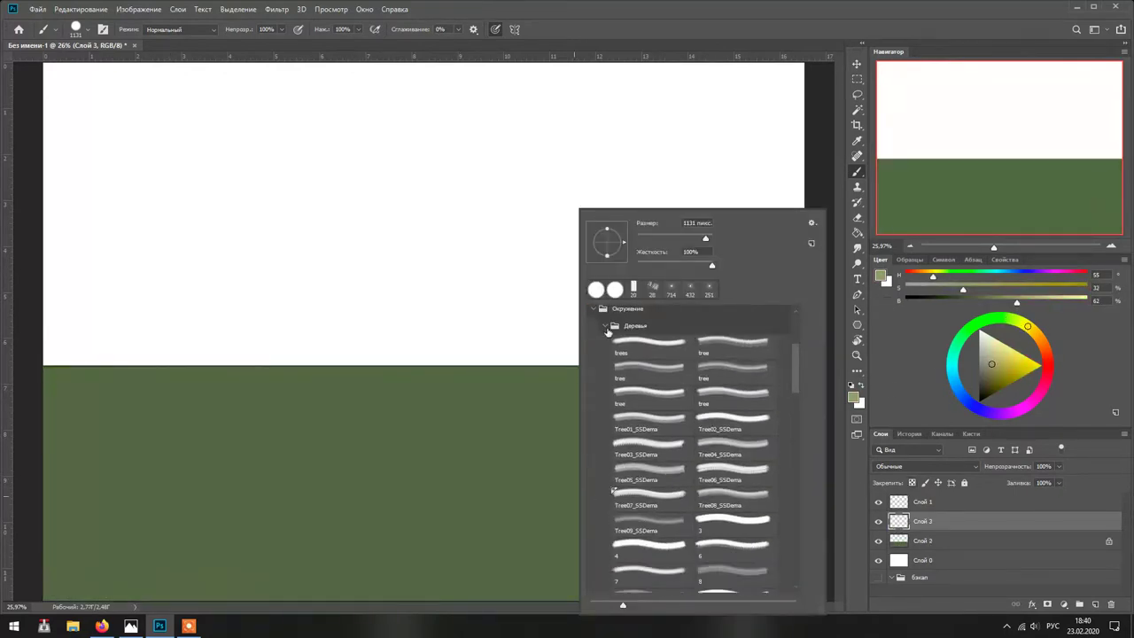
drag(794, 343, 795, 518)
click(726, 518)
key(F5)
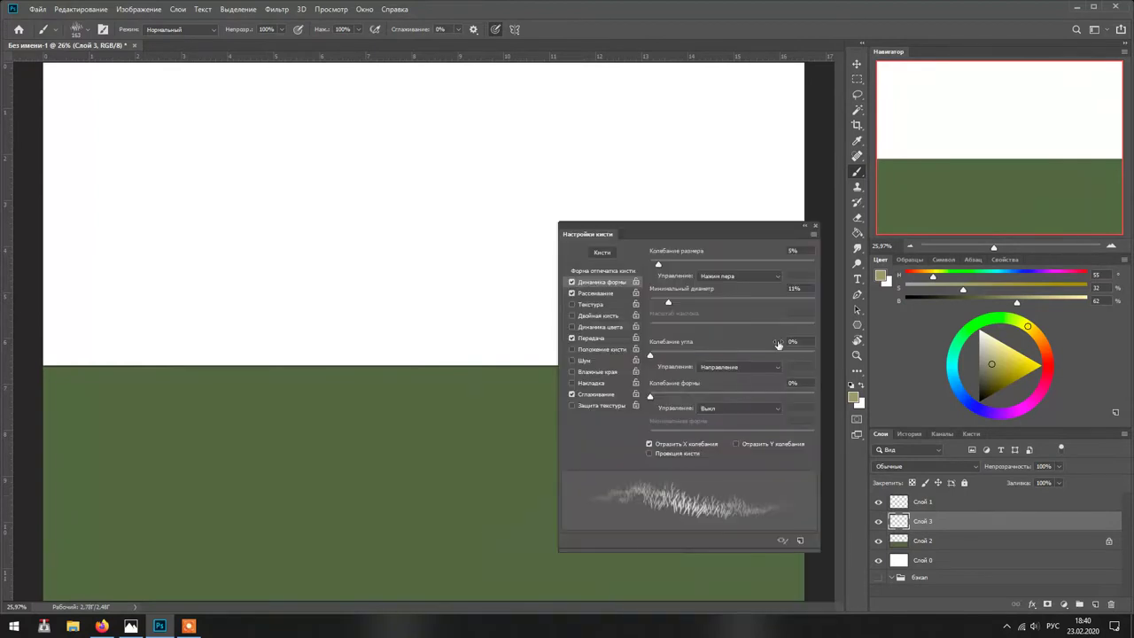
key(F5)
- Load the ground as a selection and try a dark green grass stroke just below the horizon
alt+click(703, 511)
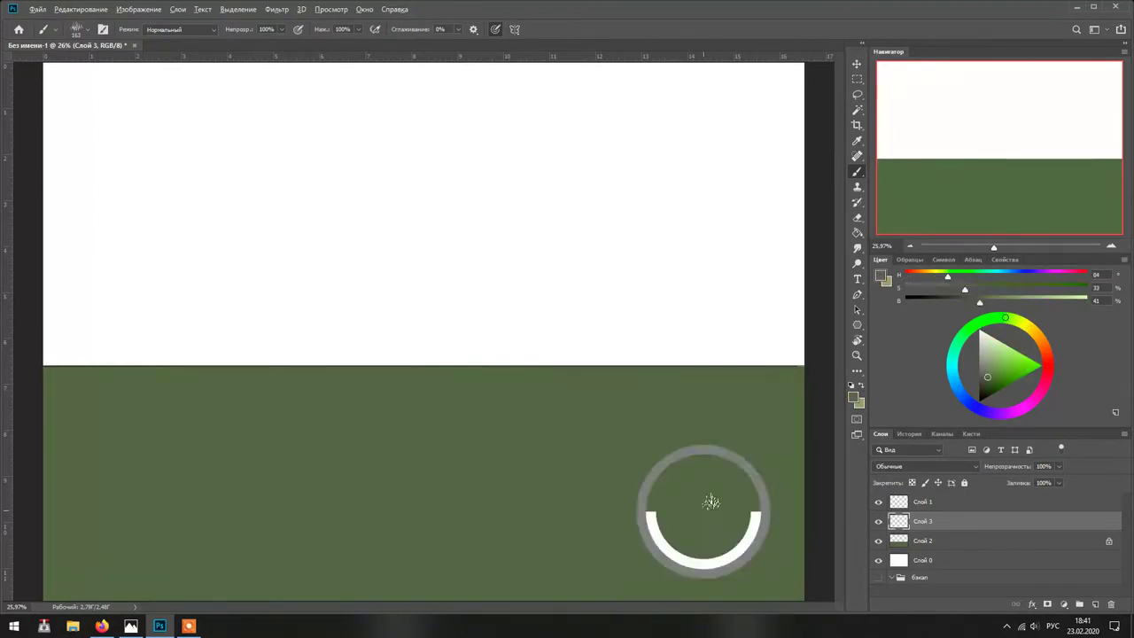
ctrl+click(898, 540)
mouse_move(292, 406)
mouse_down()
mouse_move(365, 472)
mouse_move(663, 372)
mouse_move(319, 395)
mouse_up()
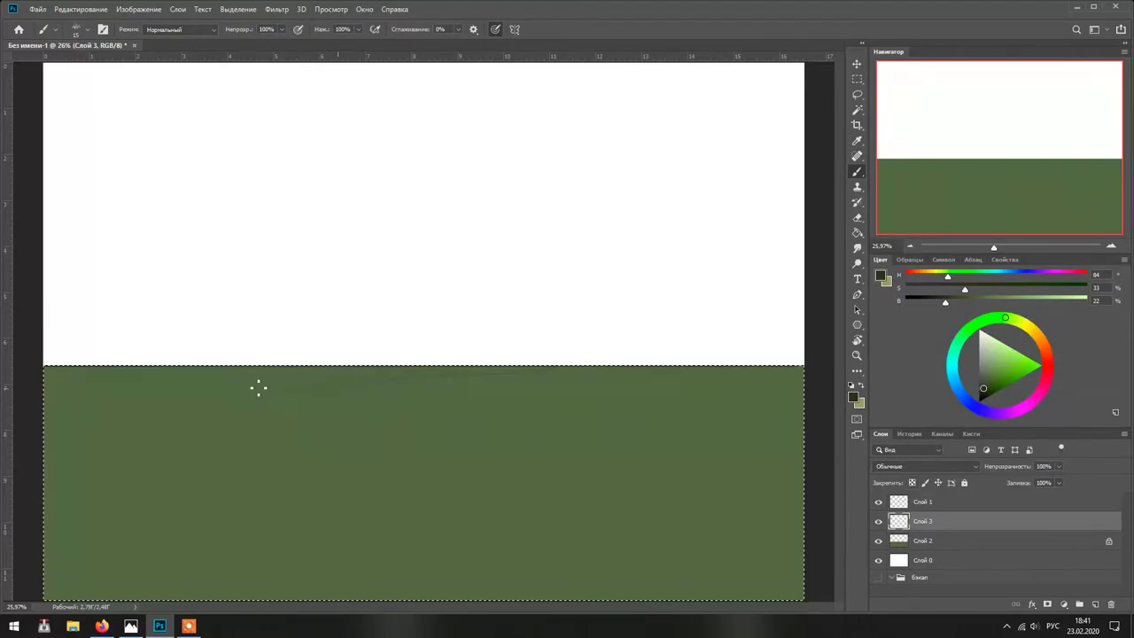
- Clear the selection and add an empty layer beneath the green ground layer
right_click(634, 542)
key(Escape)
key(ctrl+shift+alt+n)
key(ctrl+d)
- Set the two sky colours to a saturated blue of hue 214 and a light blue of hue 197
click(995, 372)
click(970, 398)
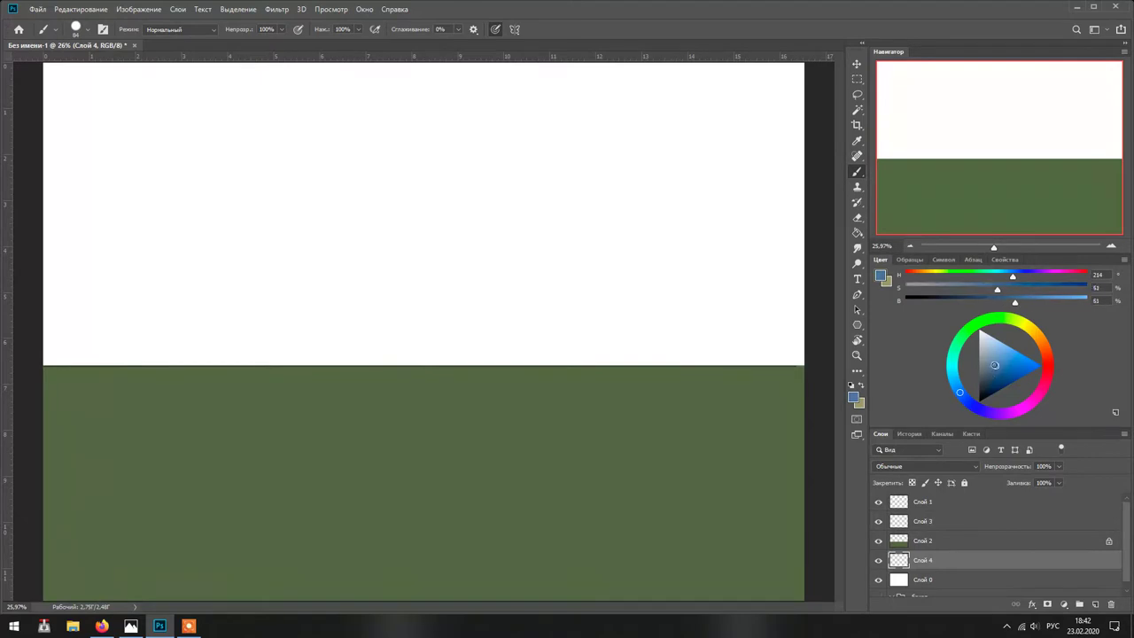
key(x)
click(953, 379)
click(989, 357)
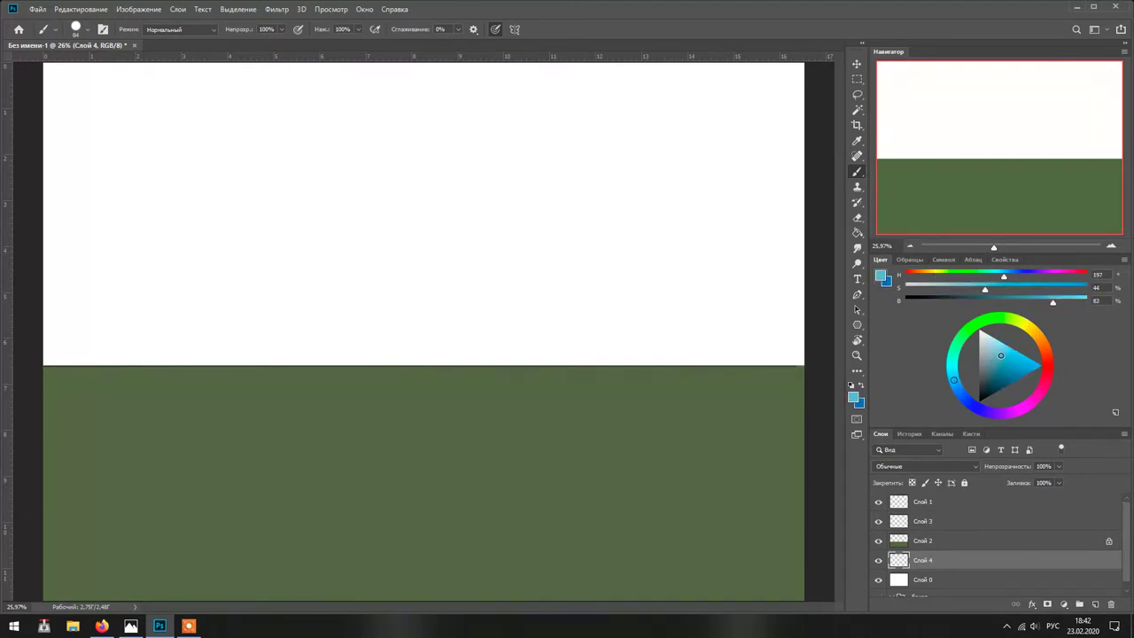
- Fill the sky layer with a gradient from deep blue at the top edge to light blue at the horizon
right_click(857, 232)
click(912, 226)
key(x)
drag(496, 70, 379, 476)
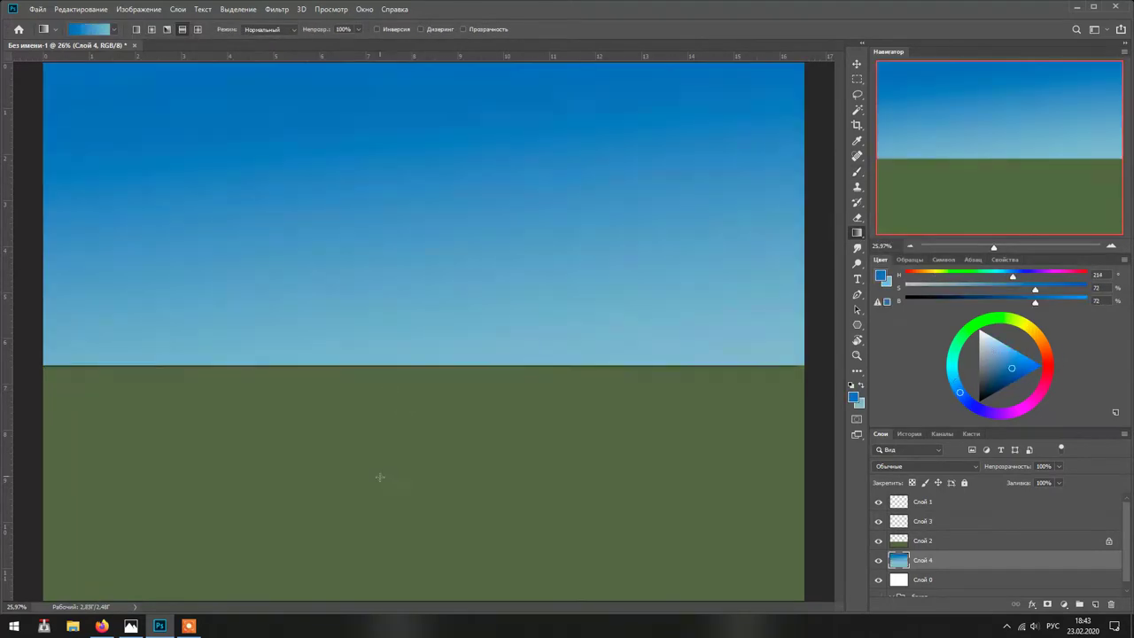
key(ctrl+z)
key(ctrl+z)
key(ctrl+z)
key(ctrl+z)
key(ctrl+z)
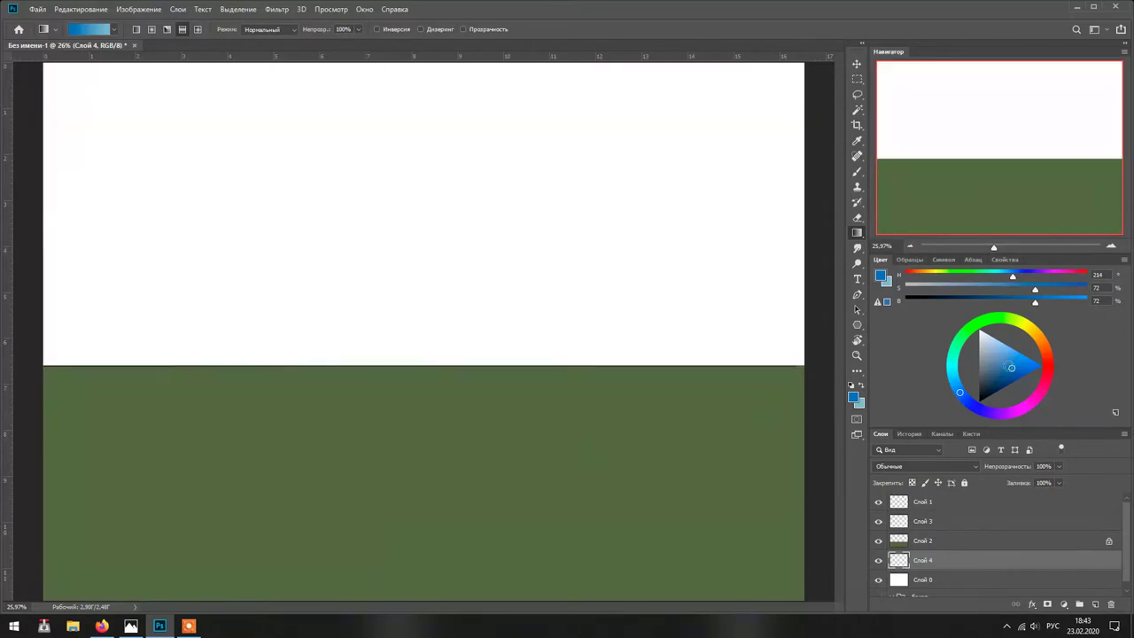
drag(379, 70, 404, 367)
- Shift the ground and its horizon line slightly down and place a new empty layer above the ground layer
key(v)
drag(620, 484, 620, 497)
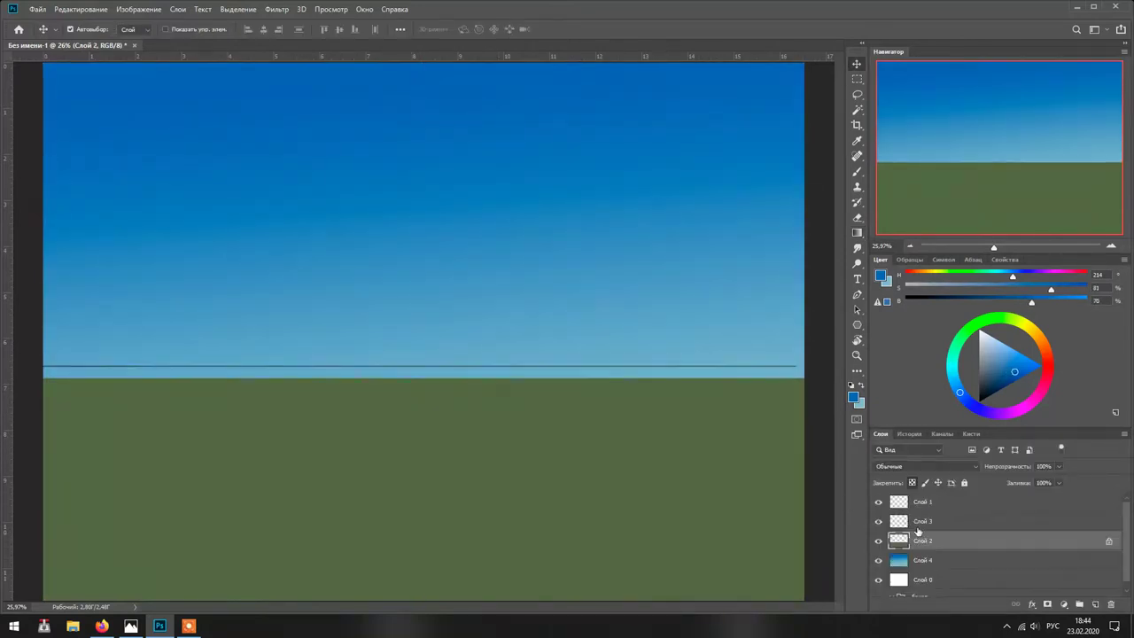
click(1035, 567)
drag(948, 559, 949, 535)
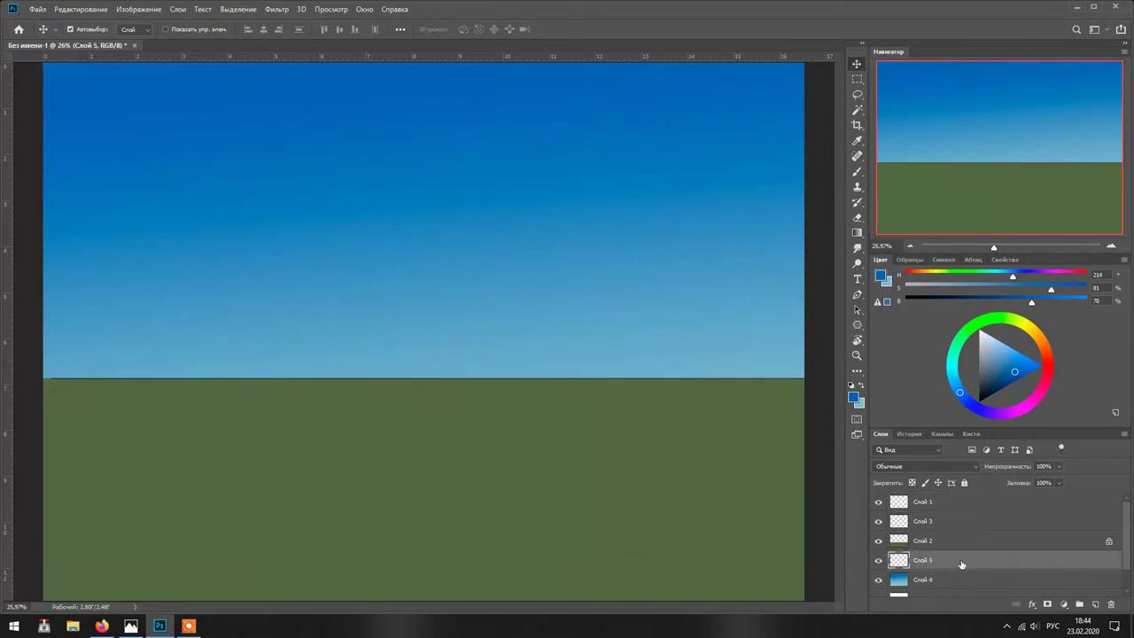
- Load the ground's area as a selection for brush painting on the empty layer above it
key(b)
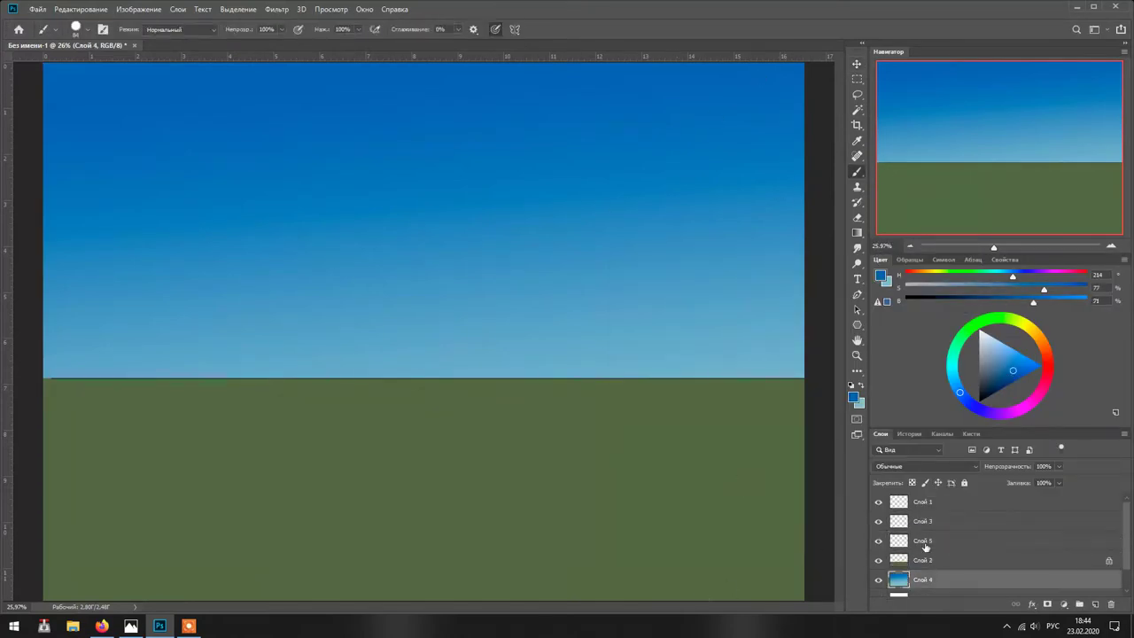
key(ctrl+z)
ctrl+click(899, 560)
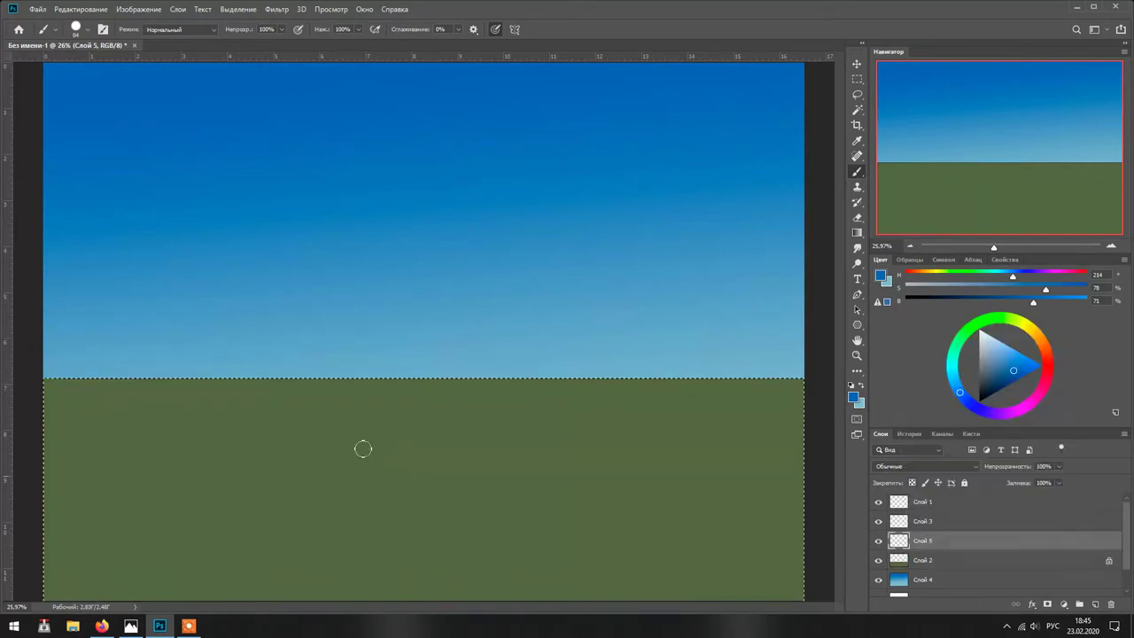
key(ctrl+z)
key(ctrl+shift+z)
key(ctrl+z)
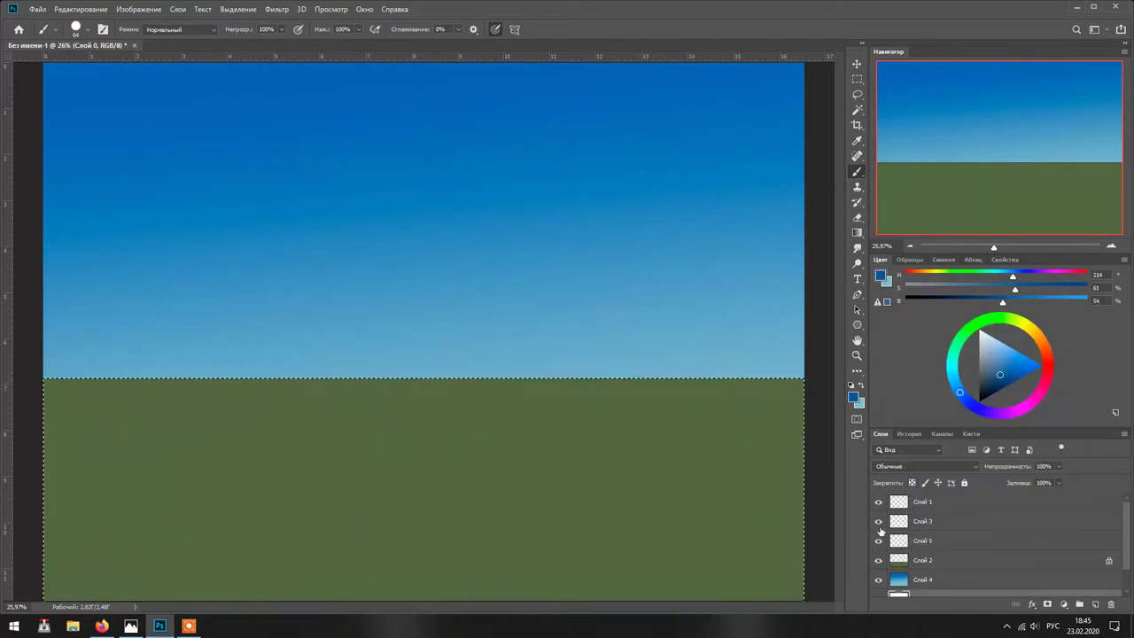
- Clear the selection and sketch thin black shoreline curves across the ground on the topmost layer
click(922, 501)
key(ctrl+d)
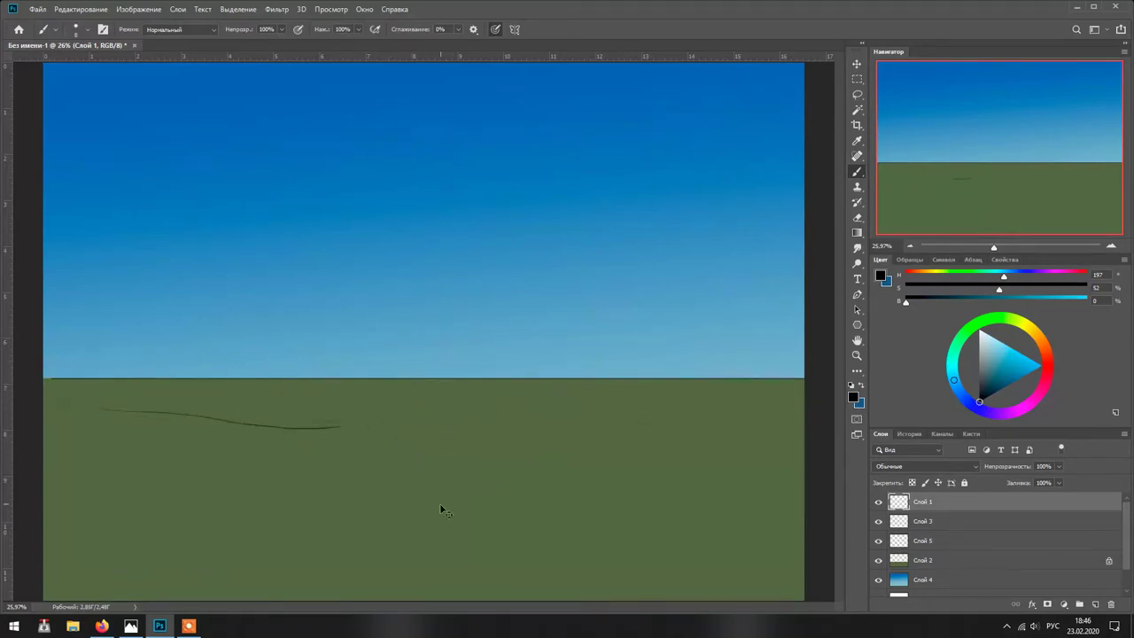
scroll(310, 466, down, 3)
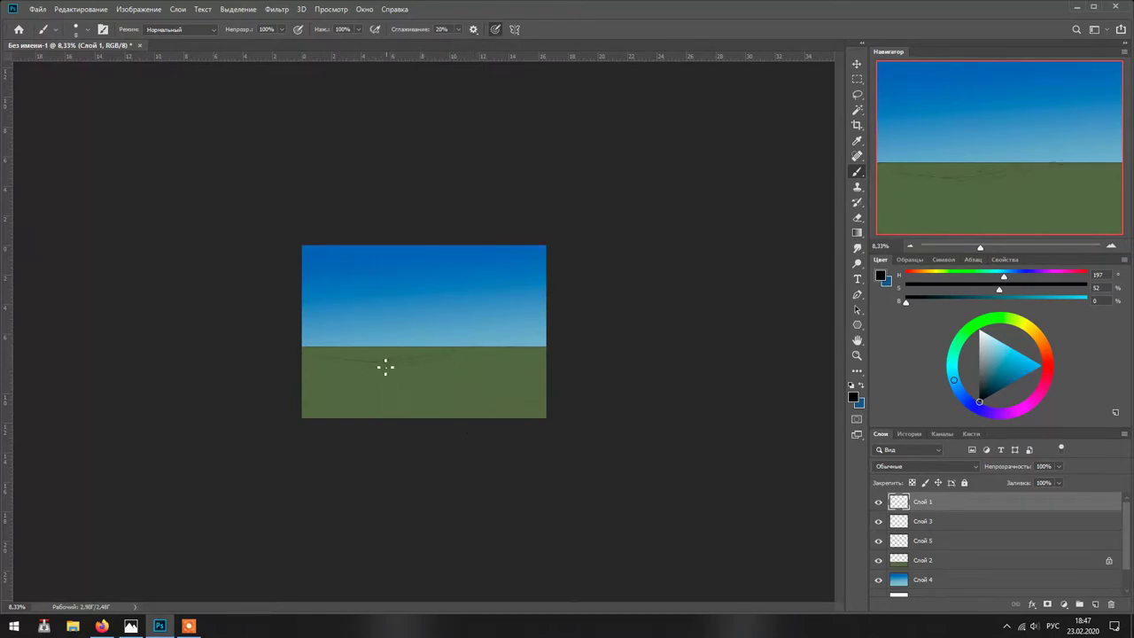
- Squash the sketched curves vertically toward the horizon with Free Transform, and add more shoreline and ridge lines at the image's left end
key(ctrl+t)
right_click(460, 375)
click(496, 417)
drag(450, 332, 449, 351)
key(ctrl+0)
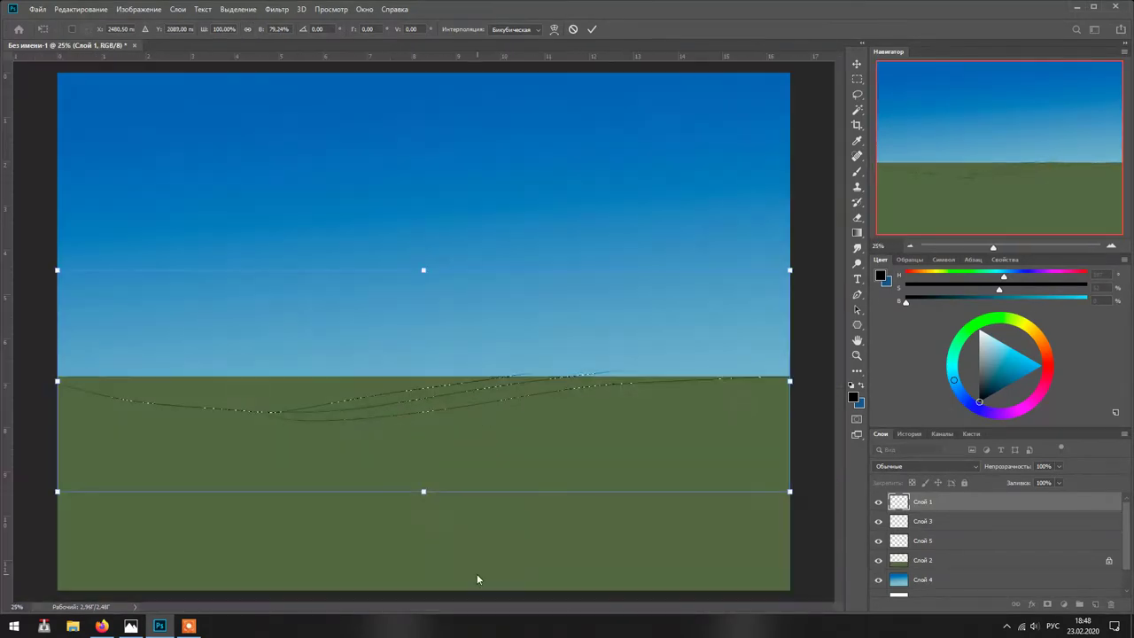
drag(423, 491, 467, 485)
scroll(467, 485, up, 2)
scroll(490, 539, down, 2)
key(Return)
key(b)
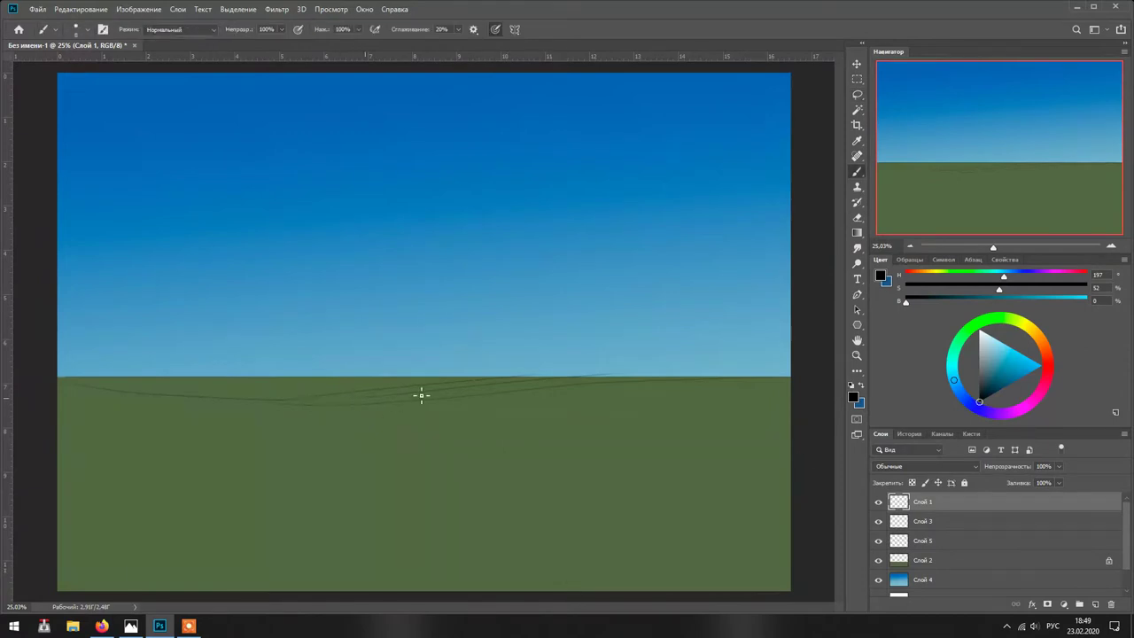
scroll(458, 428, down, 1)
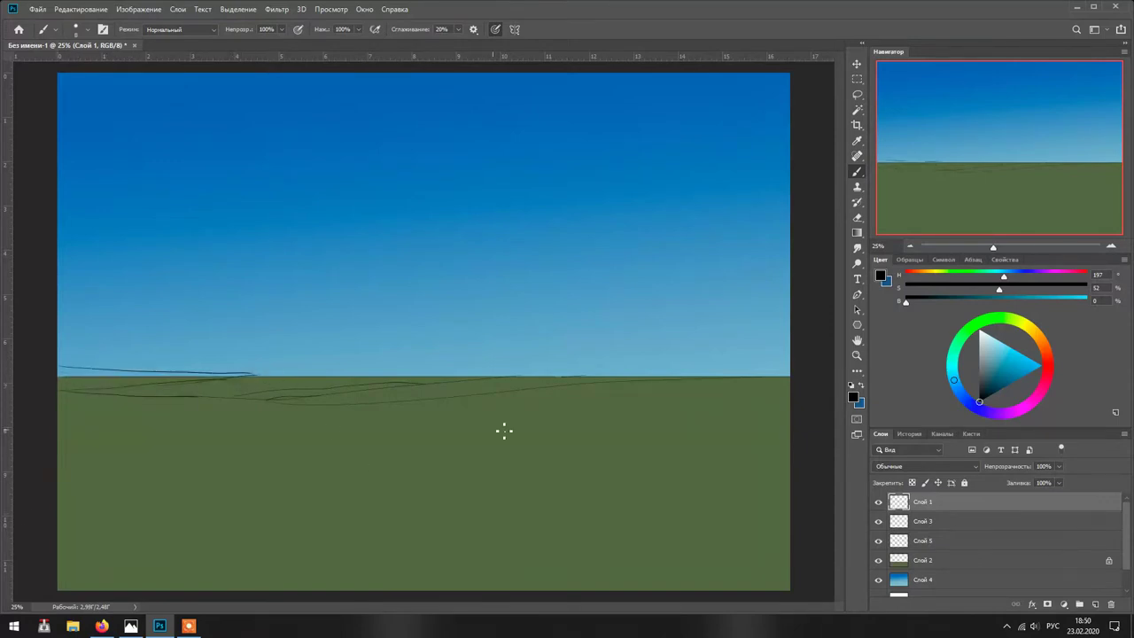
- Pick a dark blue swatch for the layer above the ground and undo the first shoreline stroke
click(923, 540)
click(910, 259)
click(877, 274)
click(937, 194)
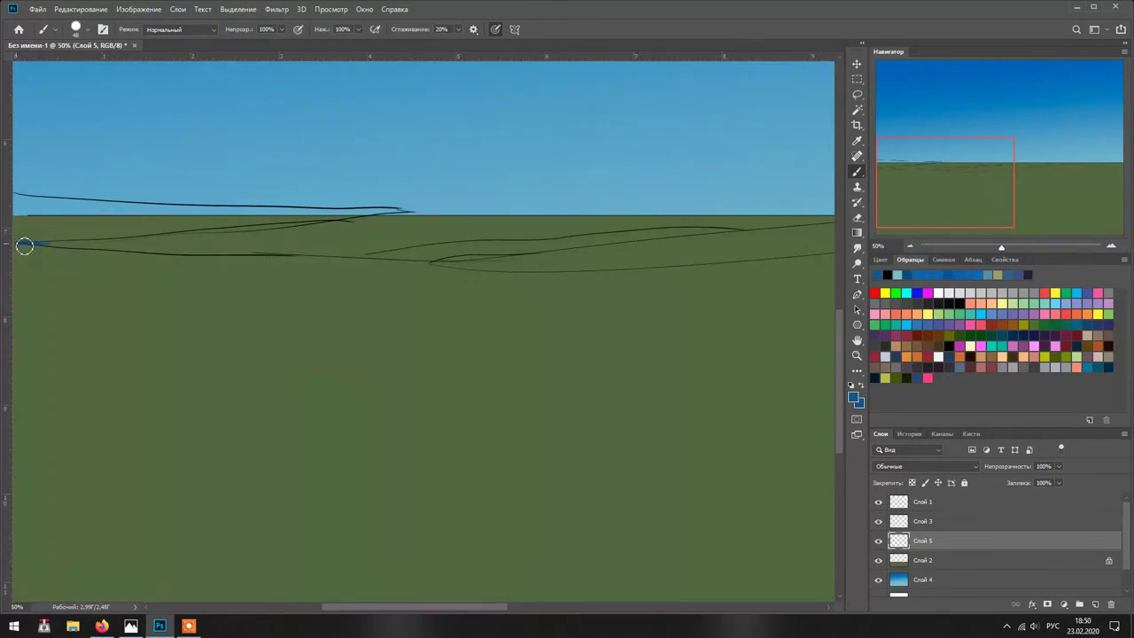
key(ctrl+z)
key(alt+bracketright)
key(alt+bracketright)
key(ctrl+0)
key(l)
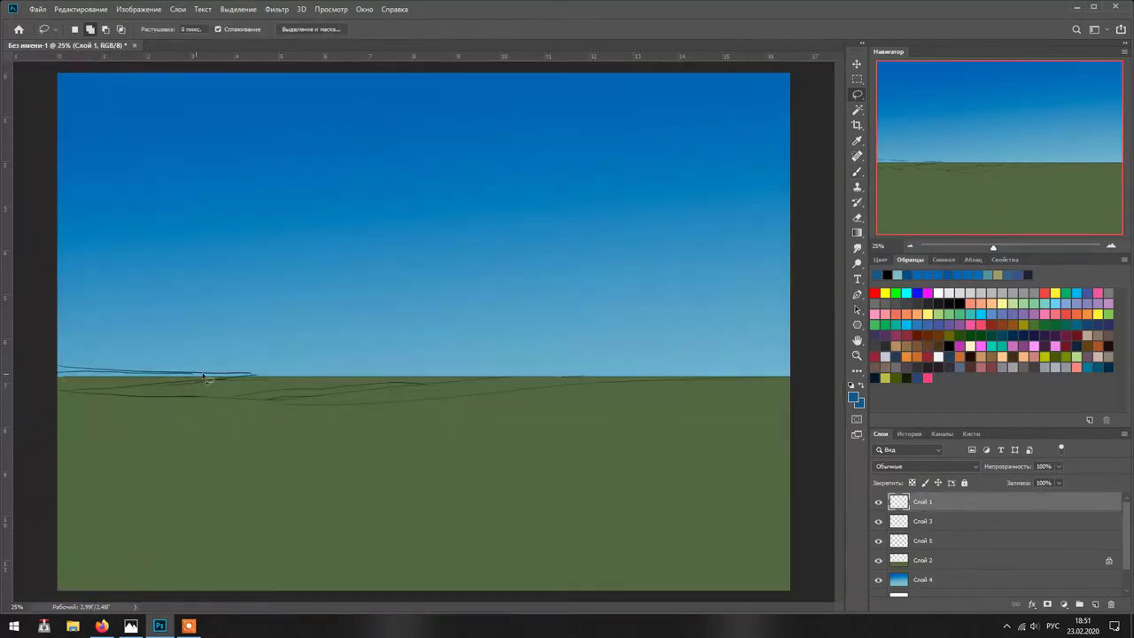
scroll(190, 376, up, 2)
key(ctrl+t)
key(Escape)
- Return to the brush on the empty layer above the ground and load the ground layer's pixels as a selection
key(alt+bracketleft)
key(alt+bracketleft)
key(b)
right_click(922, 560)
click(909, 433)
click(881, 433)
right_click(898, 559)
click(921, 357)
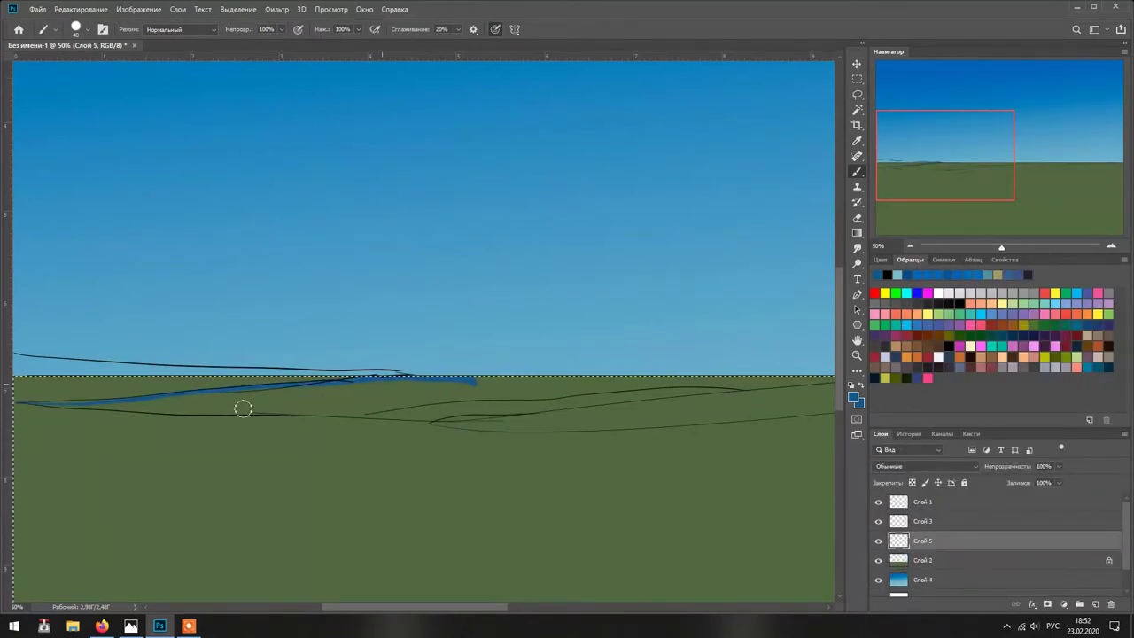
- Paint dark blue water between the sketched shoreline curves at the image's left end, up to the horizon
scroll(474, 384, up, 2)
mouse_move(18, 443)
mouse_down()
mouse_move(570, 413)
mouse_move(435, 433)
mouse_move(632, 448)
mouse_move(728, 400)
mouse_up()
scroll(729, 399, down, 2)
scroll(729, 400, right, 5)
mouse_move(532, 375)
mouse_down()
mouse_move(401, 306)
mouse_move(562, 243)
mouse_move(708, 430)
mouse_up()
scroll(562, 243, up, 1)
scroll(708, 430, right, 5)
scroll(708, 430, up, 1)
mouse_move(430, 380)
mouse_down()
mouse_move(534, 426)
mouse_move(744, 336)
mouse_up()
scroll(475, 380, right, 4)
mouse_move(169, 394)
mouse_down()
mouse_move(425, 417)
mouse_move(709, 361)
mouse_up()
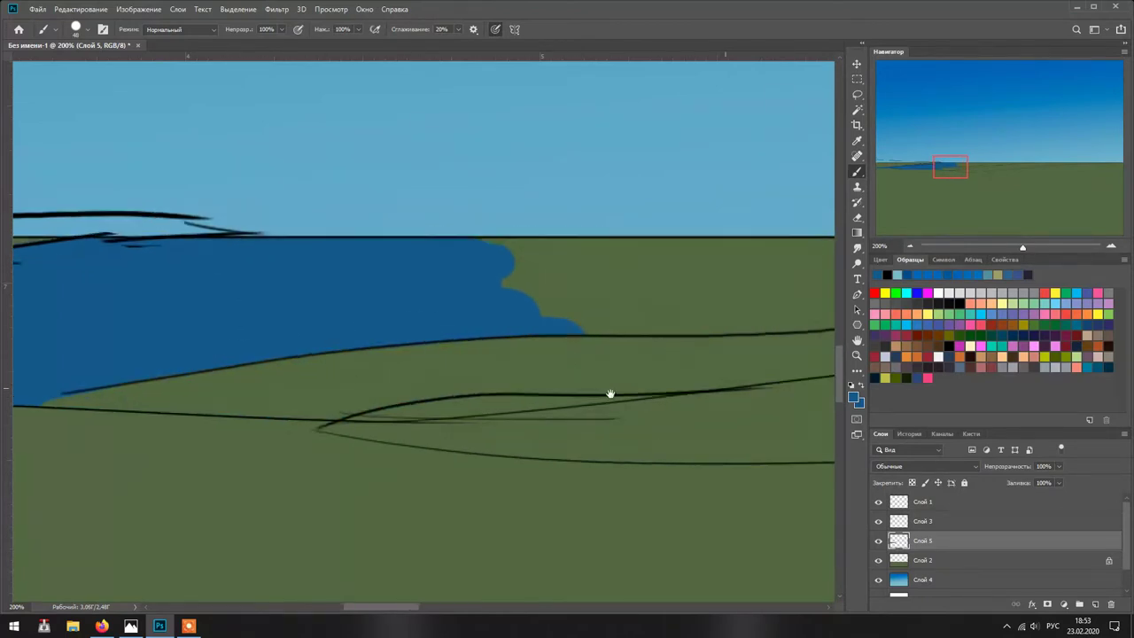
- Extend the blue water along the horizon, following the shoreline curve until it narrows to a point
scroll(647, 392, up, 2)
drag(648, 392, 448, 345)
scroll(448, 344, right, 3)
scroll(552, 469, up, 1)
mouse_move(552, 468)
mouse_down()
mouse_move(547, 392)
mouse_move(435, 369)
mouse_move(673, 394)
mouse_up()
scroll(547, 392, right, 2)
scroll(460, 463, up, 1)
scroll(549, 404, right, 3)
- On a new layer above the water, start filling the sketched land strip with dark green of hue 78, saturation 40, brightness 22
drag(974, 163, 1106, 158)
click(881, 258)
alt+click(673, 434)
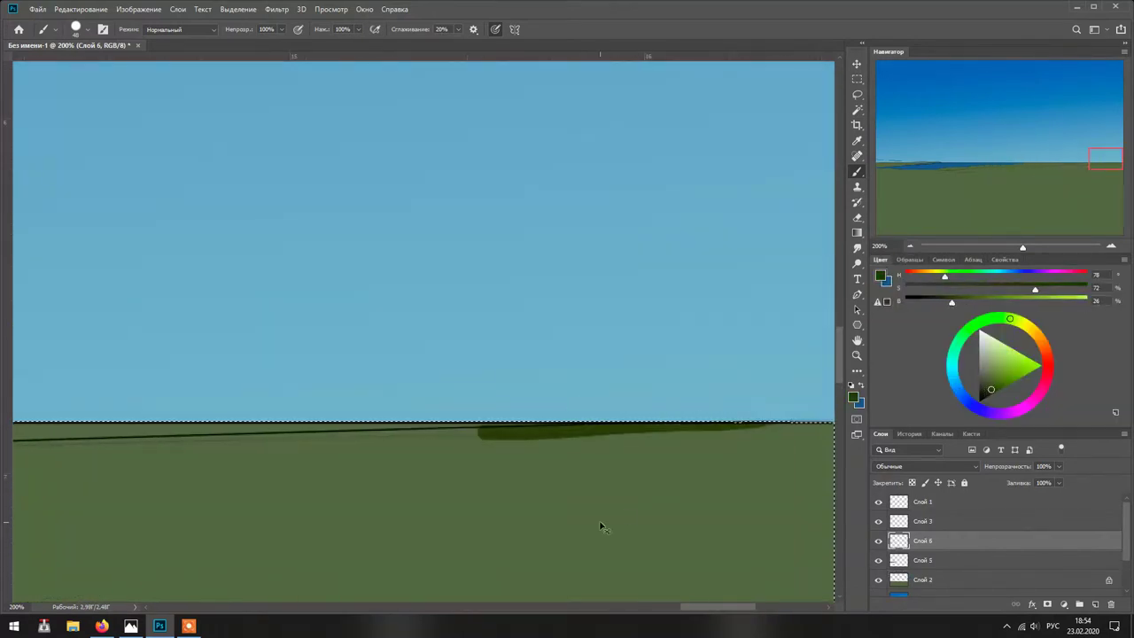
key(ctrl+minus)
key(ctrl+plus)
mouse_move(434, 386)
mouse_down()
mouse_move(519, 384)
mouse_move(653, 422)
mouse_move(466, 384)
mouse_up()
key(ctrl+plus)
key(ctrl+plus)
scroll(509, 428, down, 3)
scroll(540, 435, right, 8)
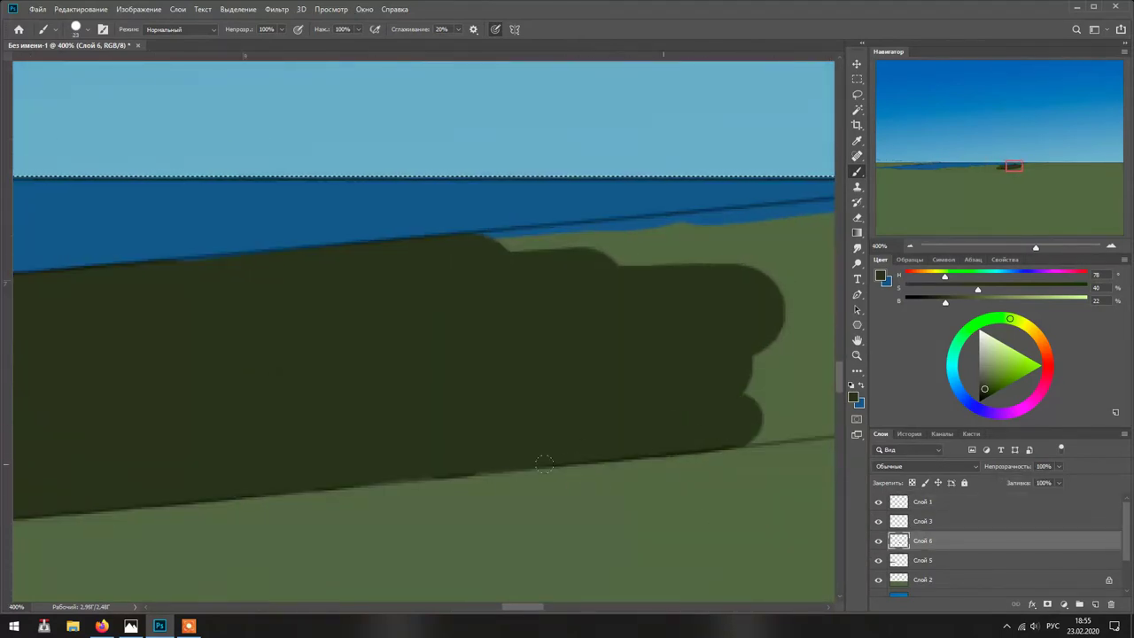
- Extend the dark green fill rightward between its two sketched outlines to where the water meets the horizon
scroll(410, 286, right, 4)
scroll(283, 283, left, 3)
scroll(579, 393, up, 2)
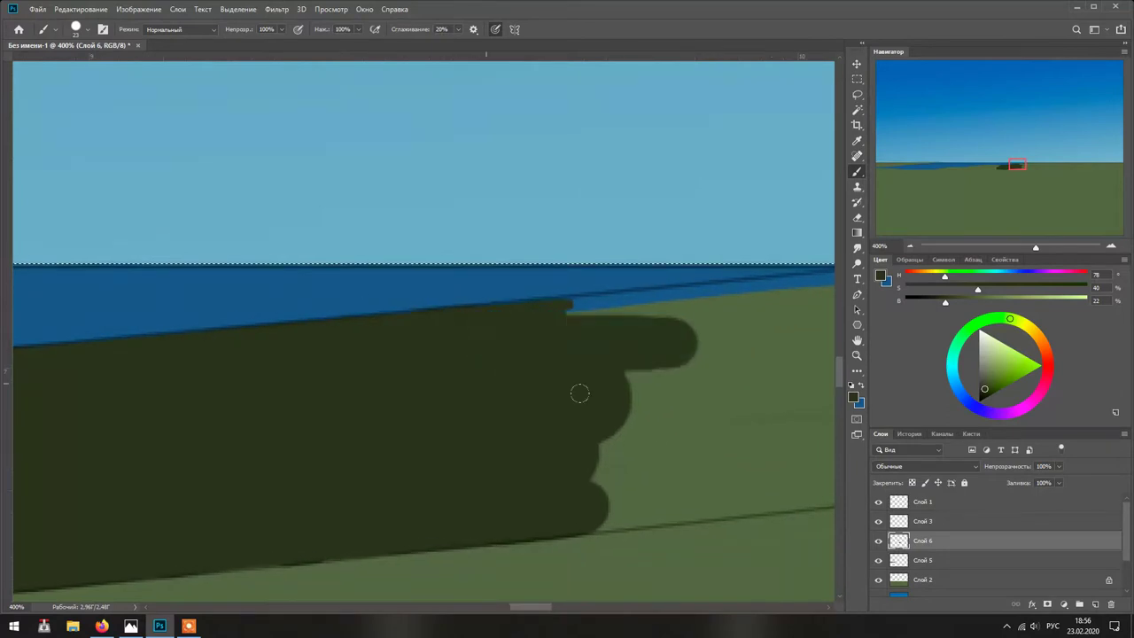
drag(579, 392, 673, 478)
scroll(332, 296, right, 5)
drag(389, 319, 709, 327)
scroll(407, 384, down, 2)
drag(417, 390, 637, 398)
scroll(519, 422, up, 2)
scroll(490, 226, left, 1)
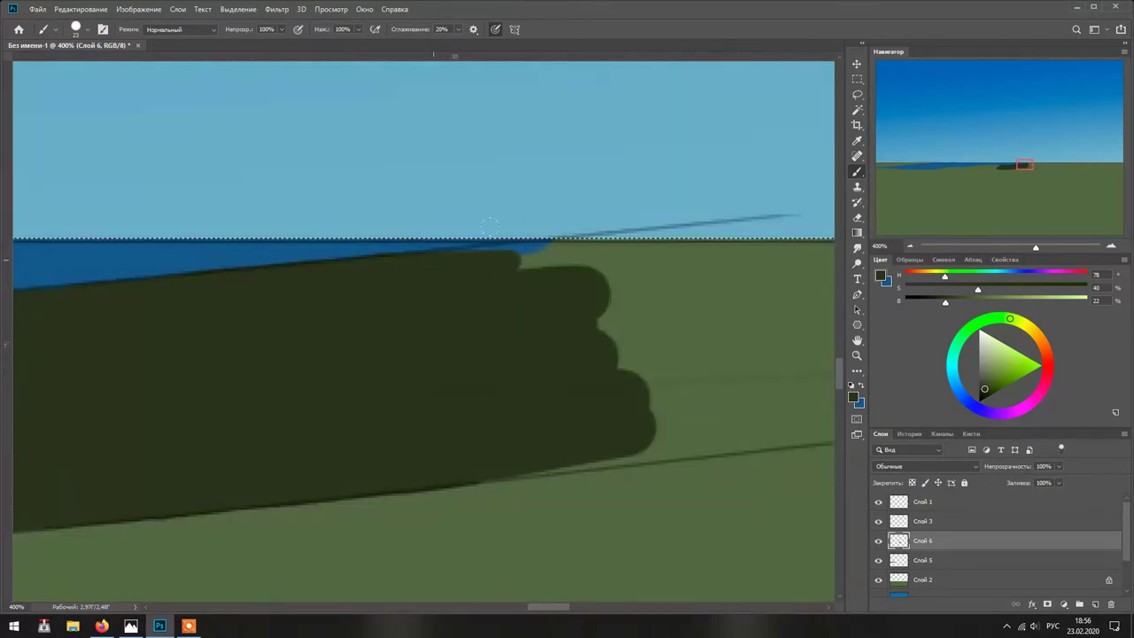
- Fill the dark green strip past the water's tip, between the horizon and the lower sketched line
drag(421, 237, 681, 297)
scroll(345, 411, down, 1)
scroll(345, 411, right, 2)
scroll(552, 286, right, 2)
mouse_move(662, 374)
mouse_down()
mouse_move(552, 286)
mouse_move(552, 362)
mouse_move(638, 354)
mouse_up()
scroll(552, 362, right, 2)
scroll(395, 389, right, 3)
scroll(395, 390, up, 1)
drag(395, 390, 617, 260)
scroll(617, 259, right, 2)
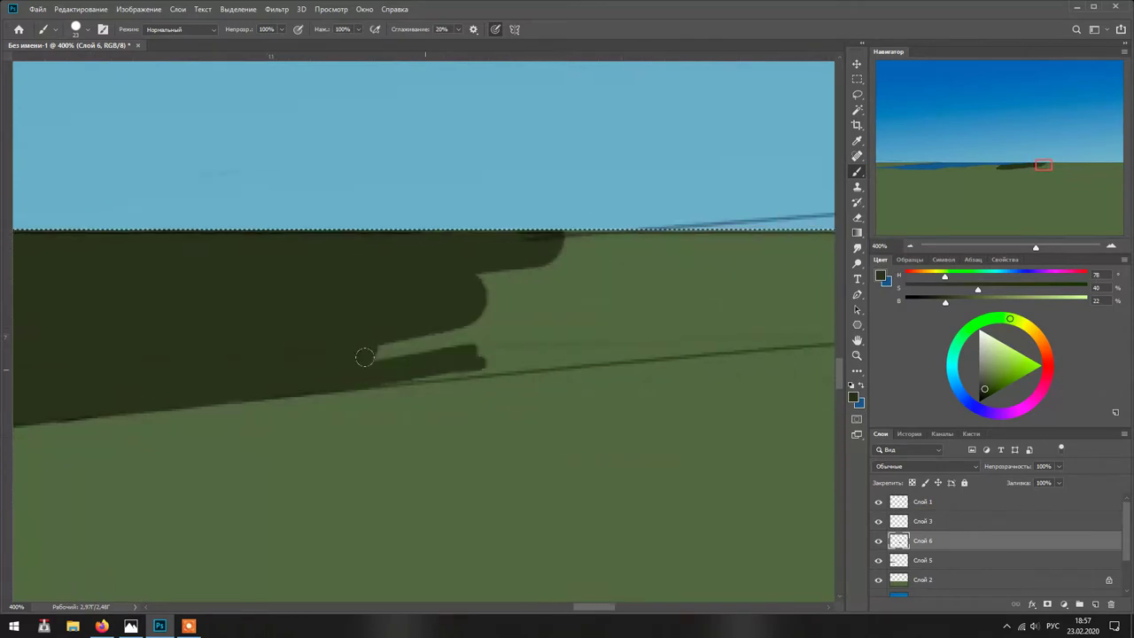
- Even out the strip's ragged end with dark green strokes down to the lower outline, undoing one misplaced stroke
drag(390, 381, 646, 293)
scroll(620, 410, down, 1)
drag(505, 305, 709, 296)
key(ctrl+z)
drag(583, 277, 649, 293)
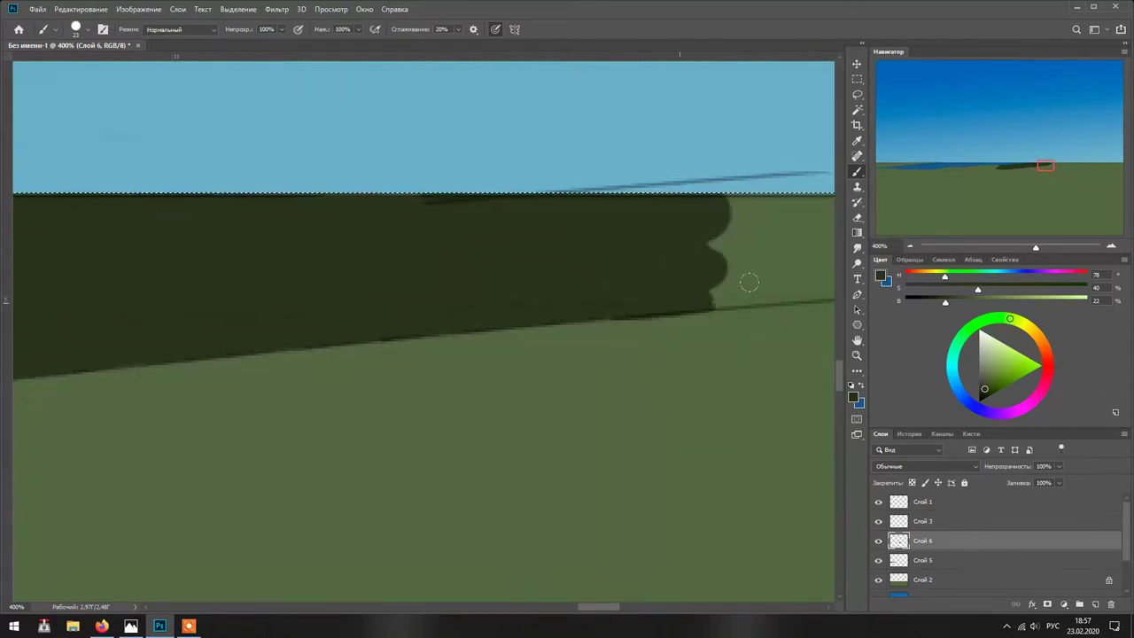
scroll(375, 369, right, 3)
scroll(374, 369, up, 1)
mouse_move(374, 370)
mouse_down()
mouse_move(494, 384)
mouse_move(535, 360)
mouse_move(562, 253)
mouse_up()
- Continue the narrowing dark green strip rightward under the horizon along the sloping lower line
scroll(506, 369, right, 2)
scroll(536, 359, right, 3)
scroll(535, 359, down, 1)
scroll(528, 346, down, 1)
scroll(561, 253, up, 1)
drag(516, 314, 797, 305)
scroll(547, 290, right, 3)
scroll(547, 290, down, 1)
drag(441, 315, 706, 283)
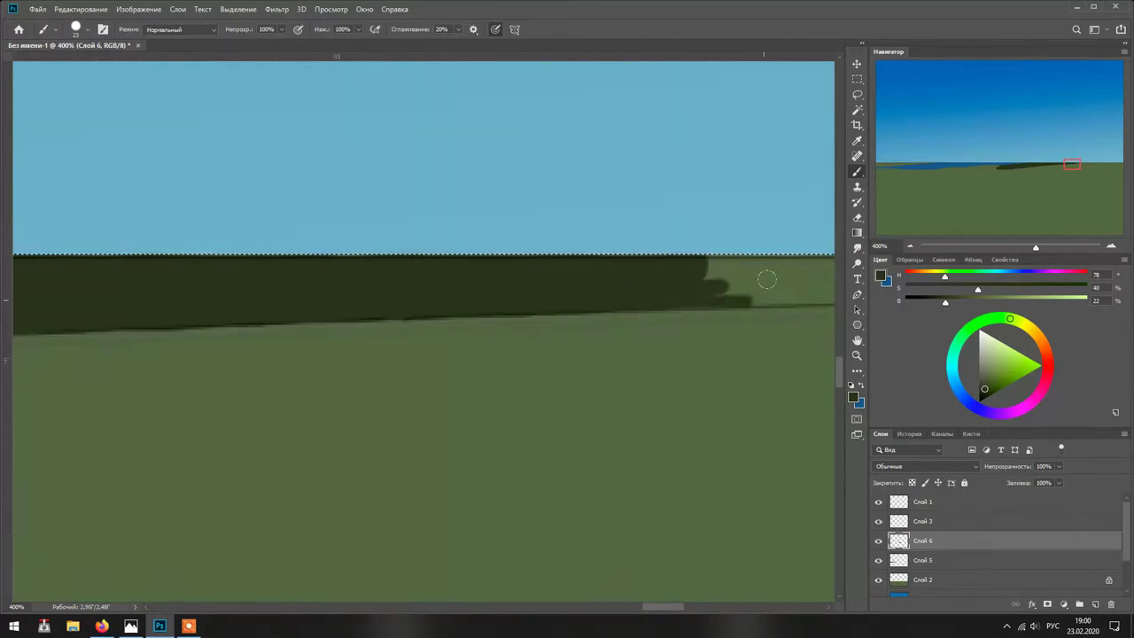
- Taper the dark green strip into a thin band reaching toward the image's right edge
scroll(552, 299, right, 3)
scroll(552, 298, up, 1)
scroll(552, 299, up, 1)
mouse_move(552, 299)
mouse_down()
mouse_move(630, 285)
mouse_move(446, 316)
mouse_move(595, 284)
mouse_up()
scroll(597, 374, up, 2)
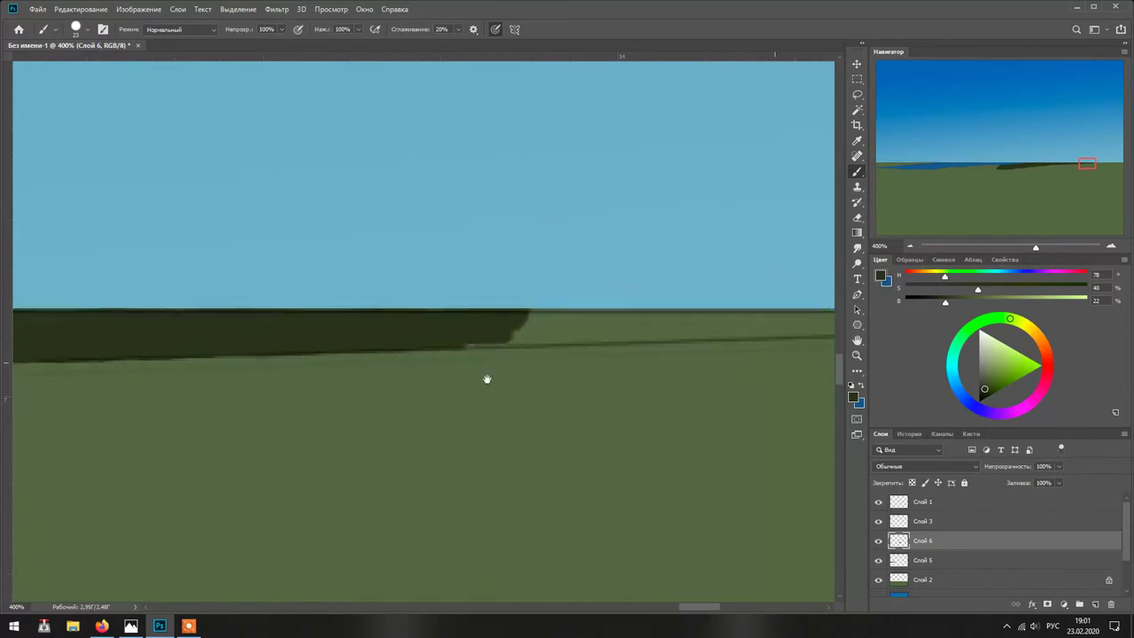
scroll(508, 331, right, 3)
scroll(709, 350, up, 3)
scroll(709, 350, right, 3)
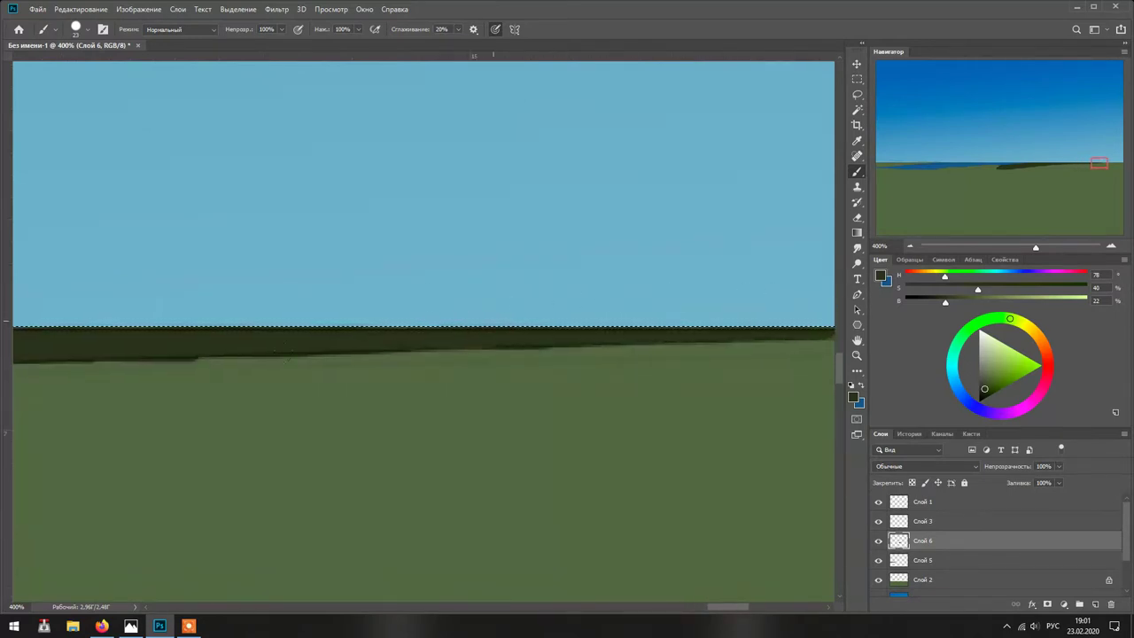
scroll(526, 304, right, 3)
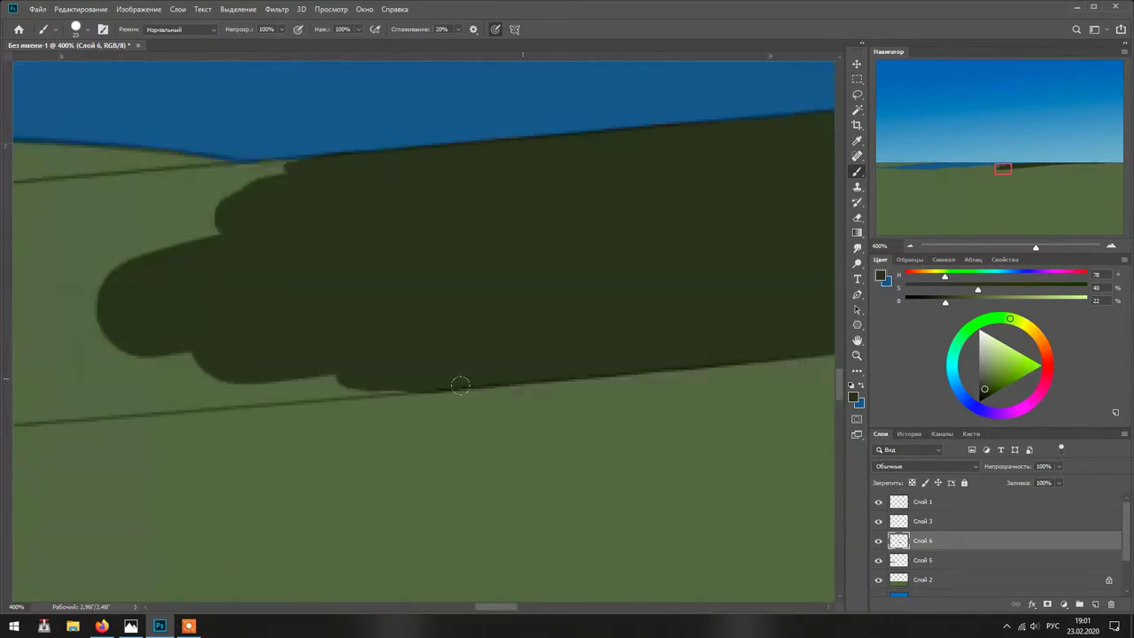
- Extend the dark green strip leftward between the two sketched lines on Слой 6, undoing one misplaced stroke
mouse_move(457, 384)
mouse_down()
mouse_move(384, 387)
mouse_move(405, 248)
mouse_up()
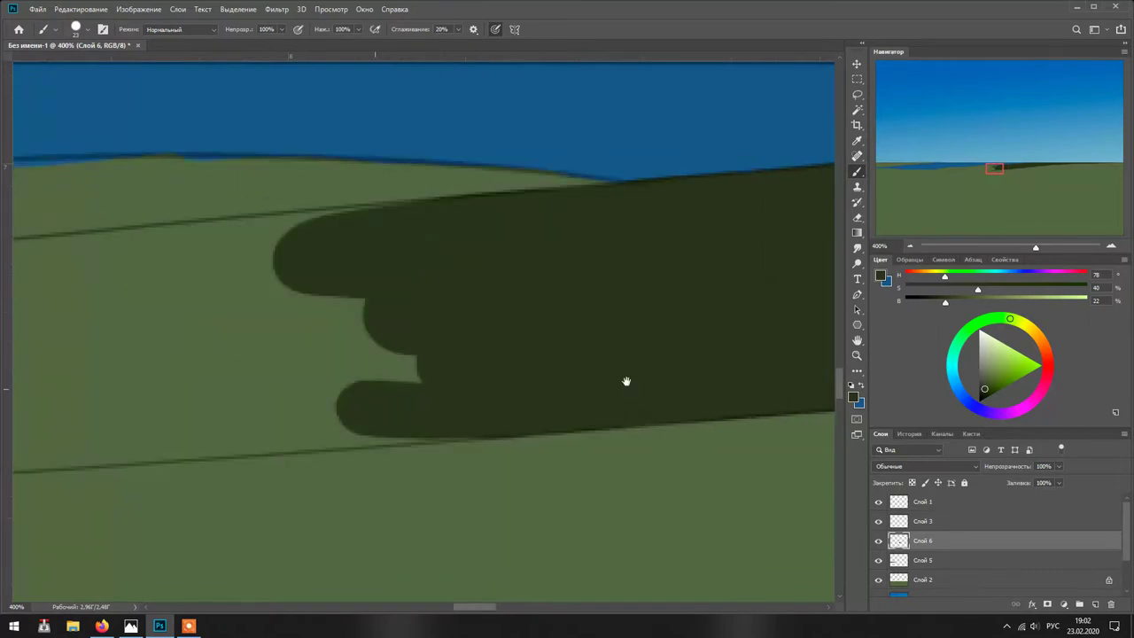
key(ctrl+z)
mouse_move(425, 393)
mouse_down()
mouse_move(478, 213)
mouse_move(141, 337)
mouse_up()
drag(85, 257, 301, 208)
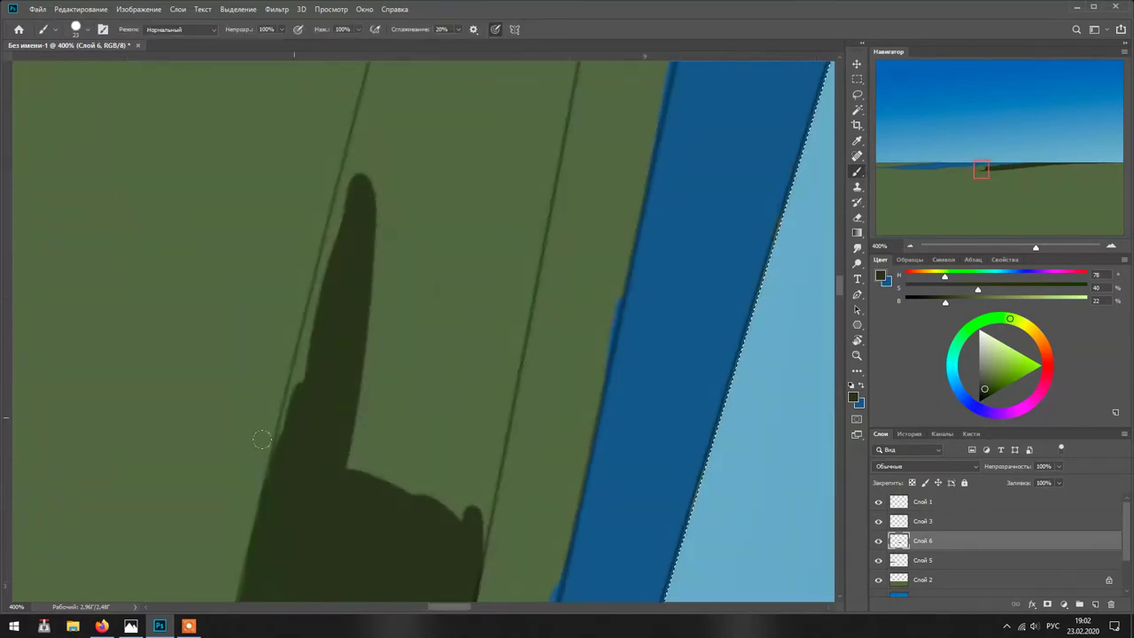
drag(363, 151, 254, 457)
mouse_move(416, 266)
mouse_down()
mouse_move(476, 458)
mouse_move(398, 222)
mouse_up()
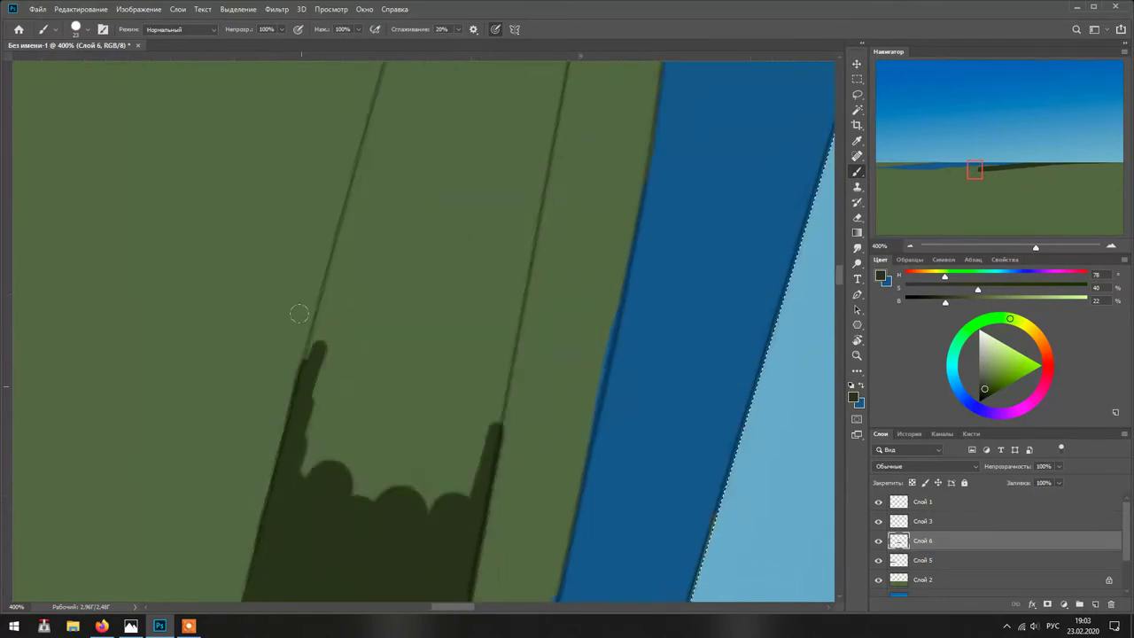
- Continue filling the dark green strip toward its left end, keeping the strokes inside the upper and lower outlines
mouse_move(299, 316)
mouse_down()
mouse_move(457, 399)
mouse_move(507, 183)
mouse_up()
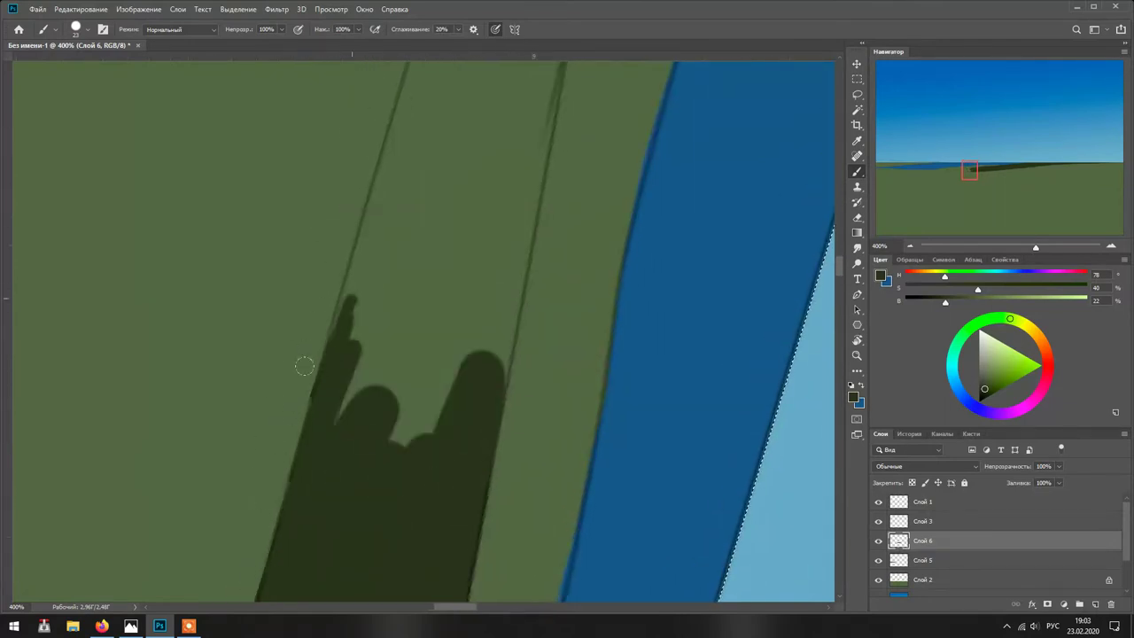
drag(303, 366, 362, 311)
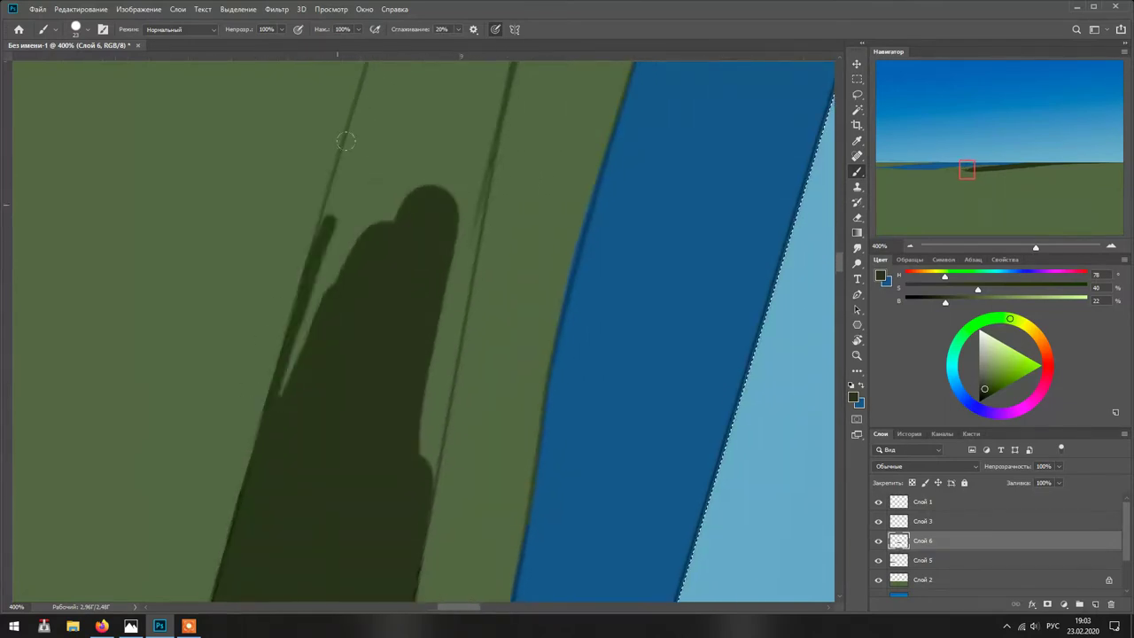
drag(347, 137, 417, 431)
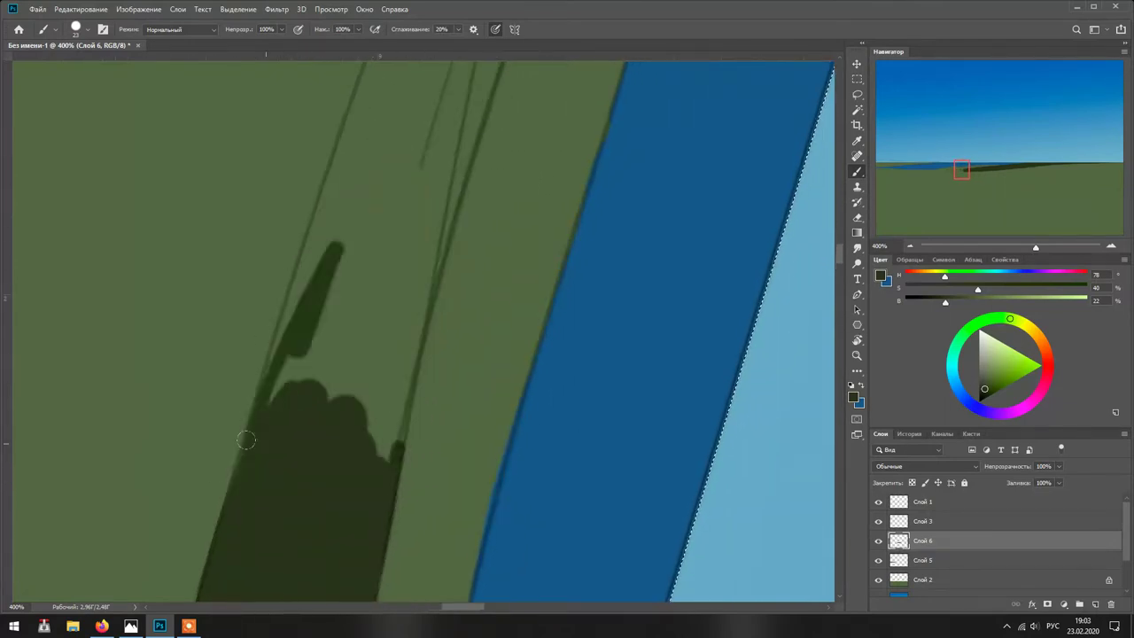
mouse_move(246, 440)
mouse_down()
mouse_move(371, 442)
mouse_move(401, 222)
mouse_move(243, 448)
mouse_move(302, 200)
mouse_move(356, 184)
mouse_move(267, 293)
mouse_move(372, 376)
mouse_up()
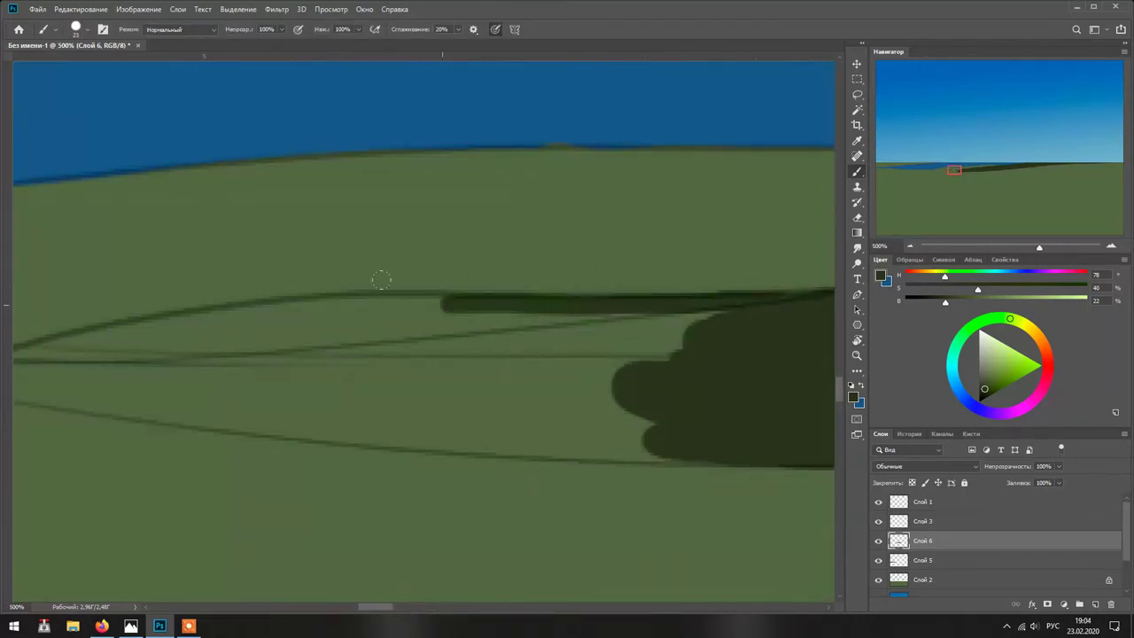
drag(380, 278, 367, 392)
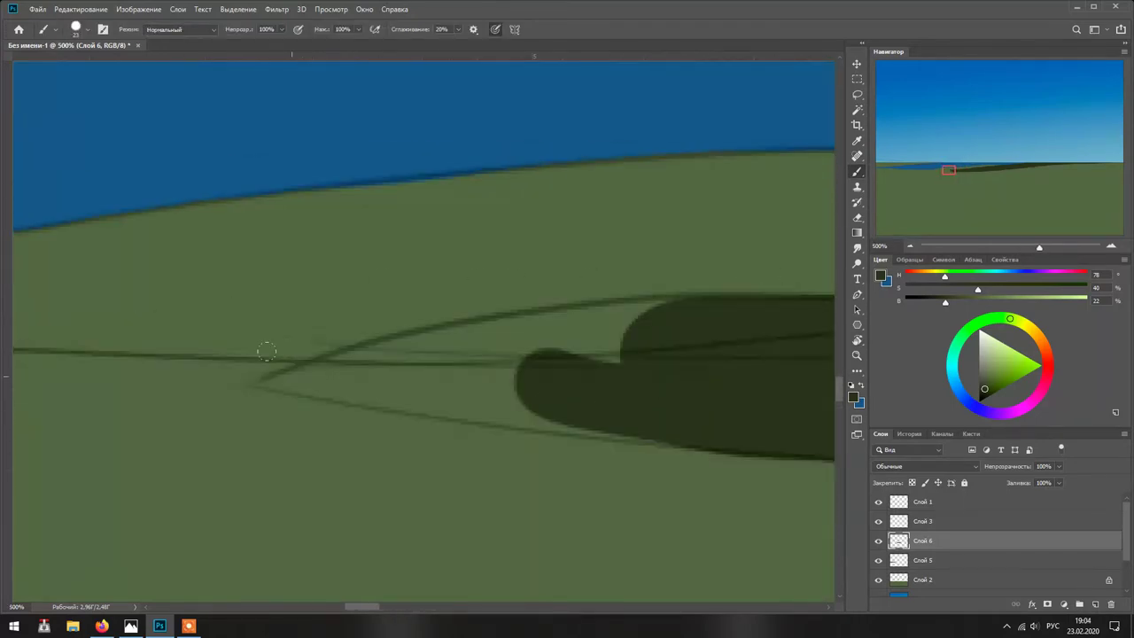
- Fill the pointed left tip of the strip with dark green where the two outlines meet
mouse_move(212, 358)
mouse_down()
mouse_move(385, 374)
mouse_move(619, 345)
mouse_up()
drag(372, 372, 611, 354)
drag(539, 337, 640, 401)
scroll(640, 401, down, 2)
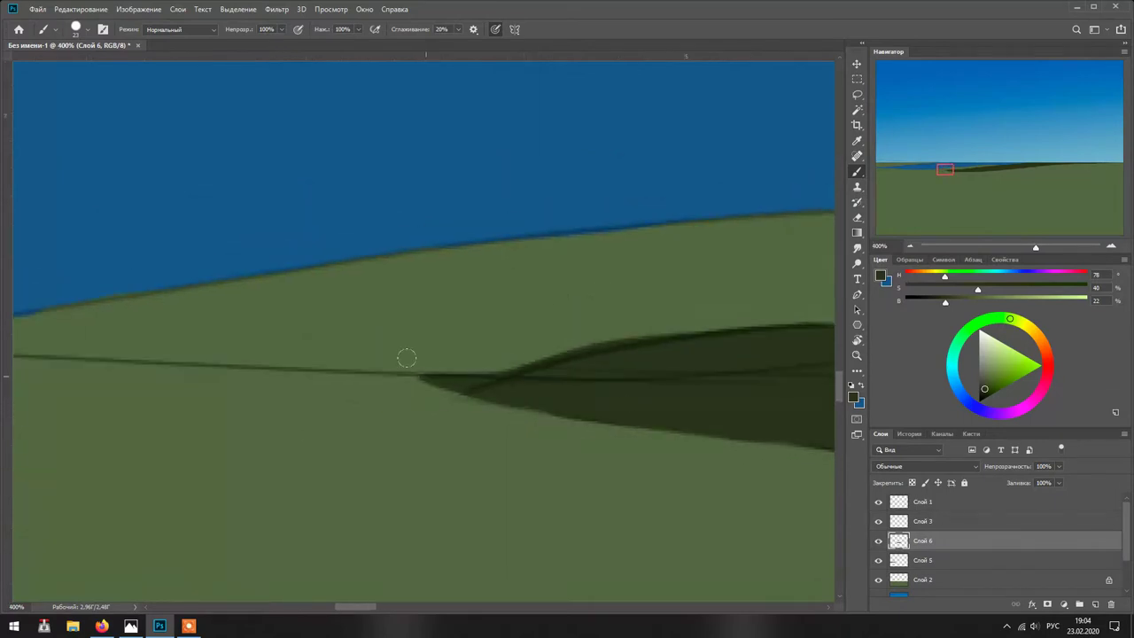
scroll(435, 426, down, 1)
- Clean up the stray blue along the near shoreline on Слой 5 with the ground green (H 84, S 33, B 41)
key(alt+bracketleft)
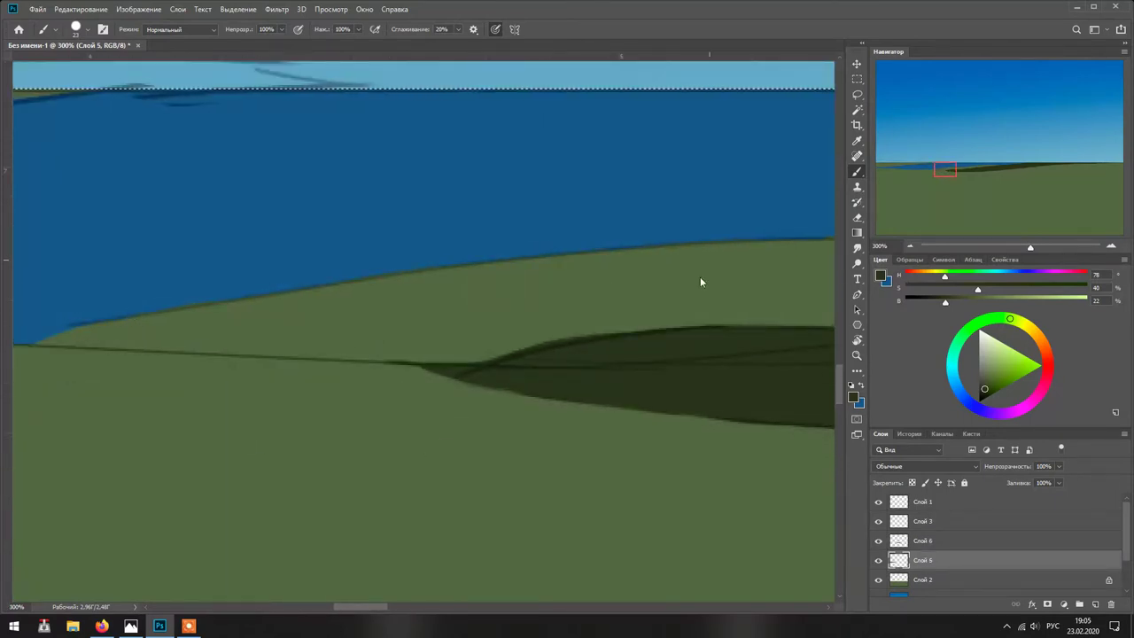
scroll(572, 302, right, 5)
scroll(572, 301, up, 3)
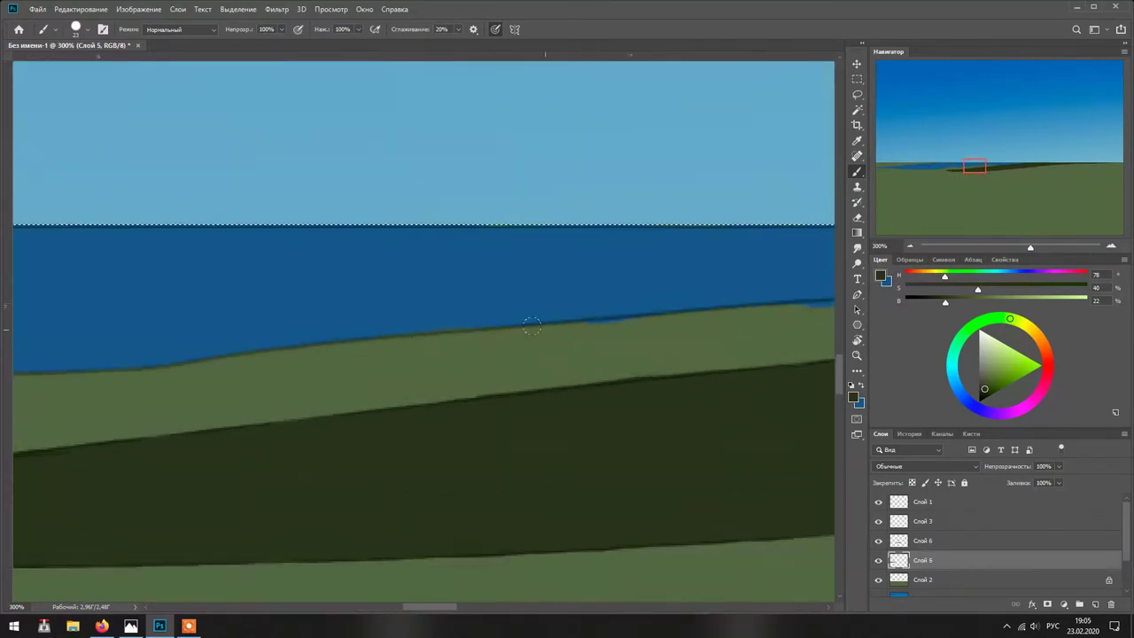
scroll(571, 335, right, 3)
scroll(386, 347, up, 1)
scroll(558, 374, up, 2)
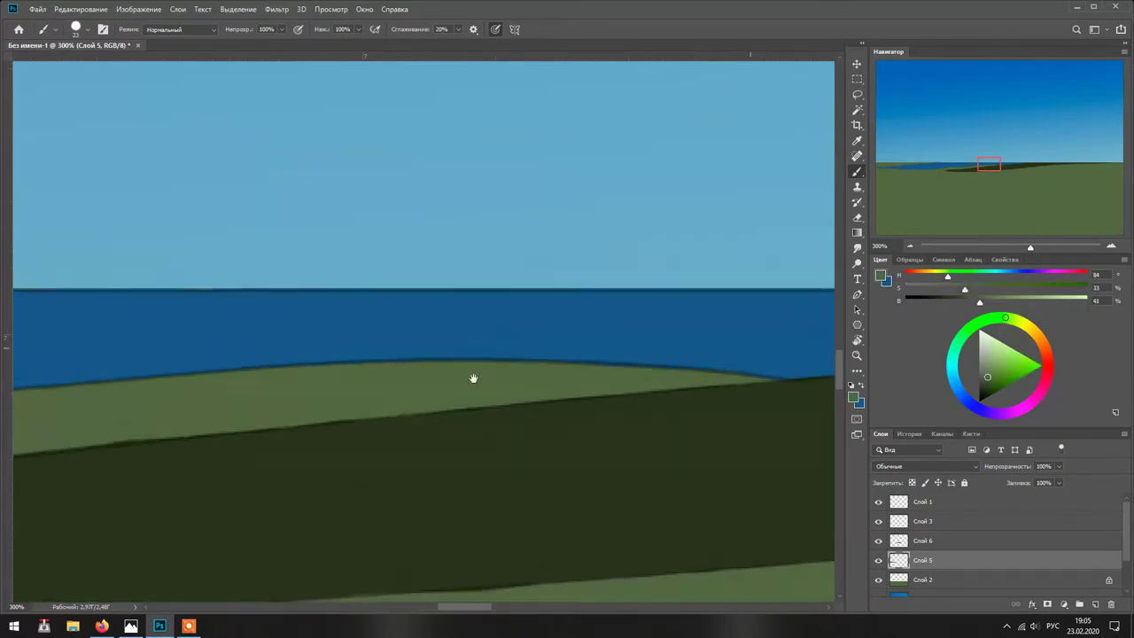
scroll(573, 521, down, 7)
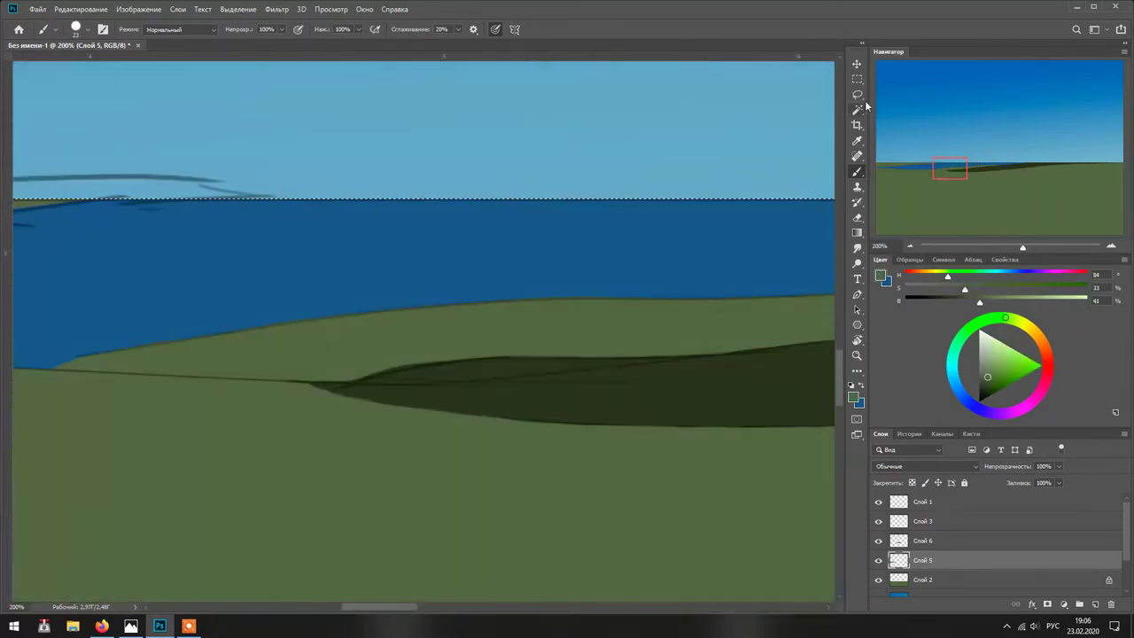
- Switch to a square-tipped brush with pale grey-blue paint (H 188, S 15, B 75)
right_click(671, 213)
click(700, 459)
click(797, 479)
click(826, 33)
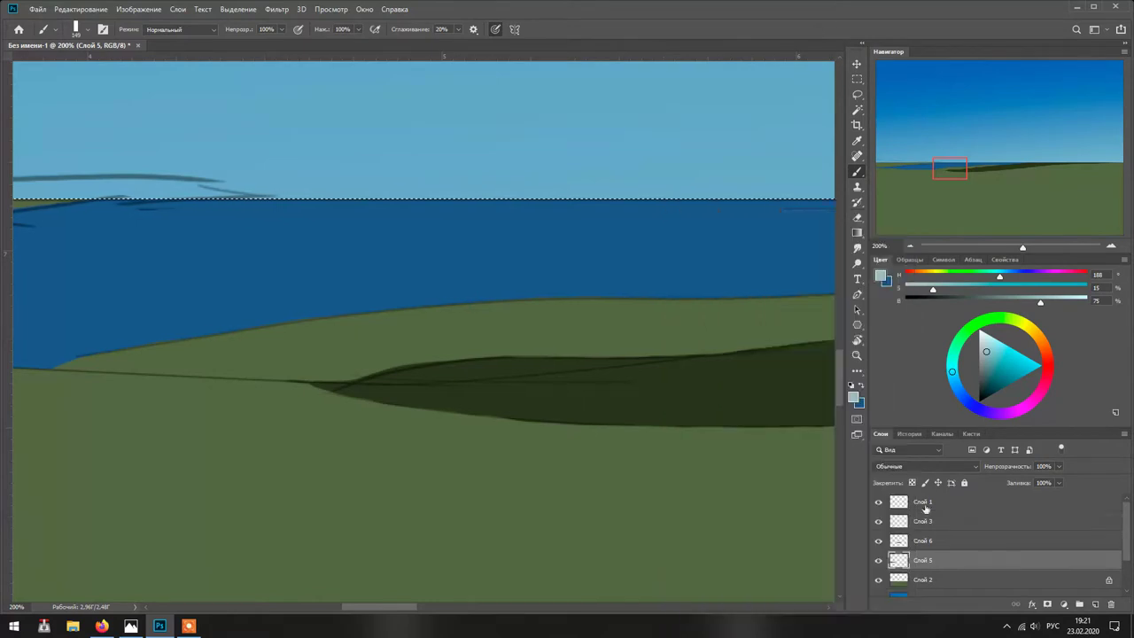
- Select the light green bank between the water and the dark strip for Слой 2, excluding ground below it with the Lasso
key(w)
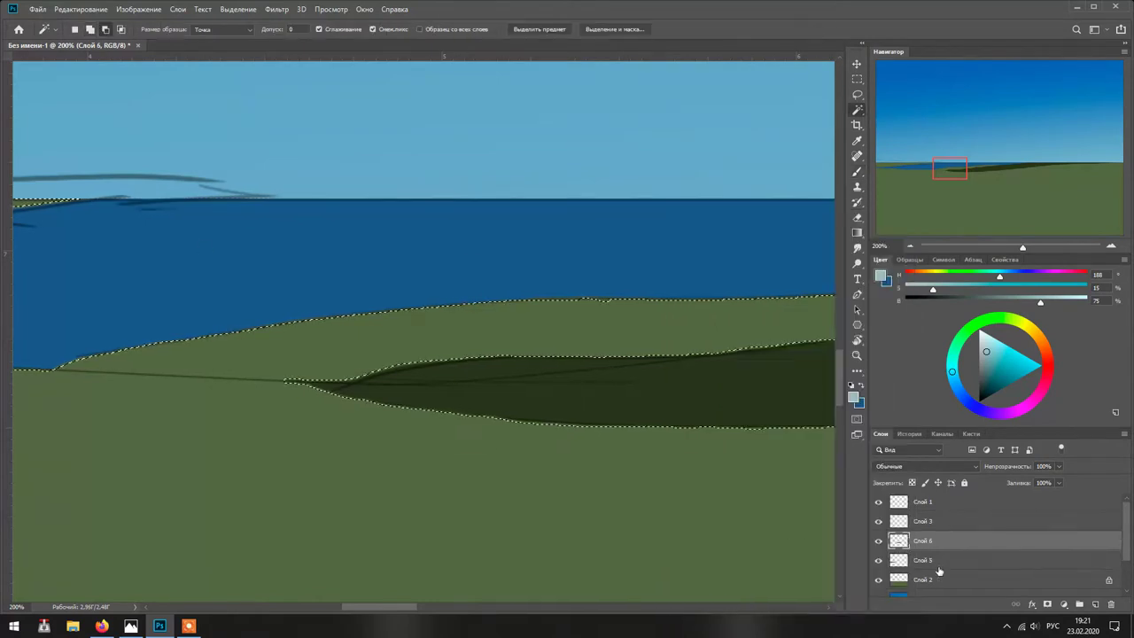
click(923, 579)
key(ctrl+minus)
key(ctrl+minus)
key(l)
drag(301, 343, 372, 366)
drag(390, 434, 318, 348)
drag(219, 332, 352, 355)
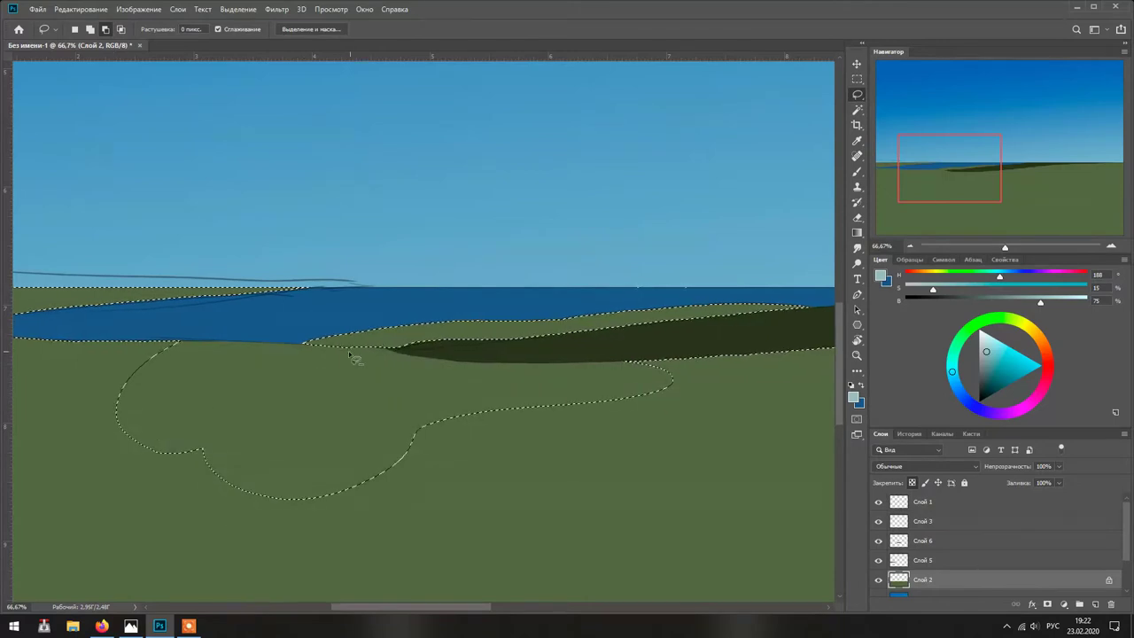
- Try a square-tipped brush stroke along the light green bank, compare it through undo and redo, and remove it
key(ctrl+plus)
key(ctrl+plus)
key(b)
drag(461, 372, 595, 352)
key(ctrl+z)
key(ctrl+shift+z)
key(ctrl+z)
key(ctrl+z)
key(ctrl+z)
key(ctrl+shift+z)
key(ctrl+minus)
key(ctrl+minus)
- Lower the brush's saturation jitter to 0%, set its opacity to 70%, and test strokes on the light bank
click(103, 29)
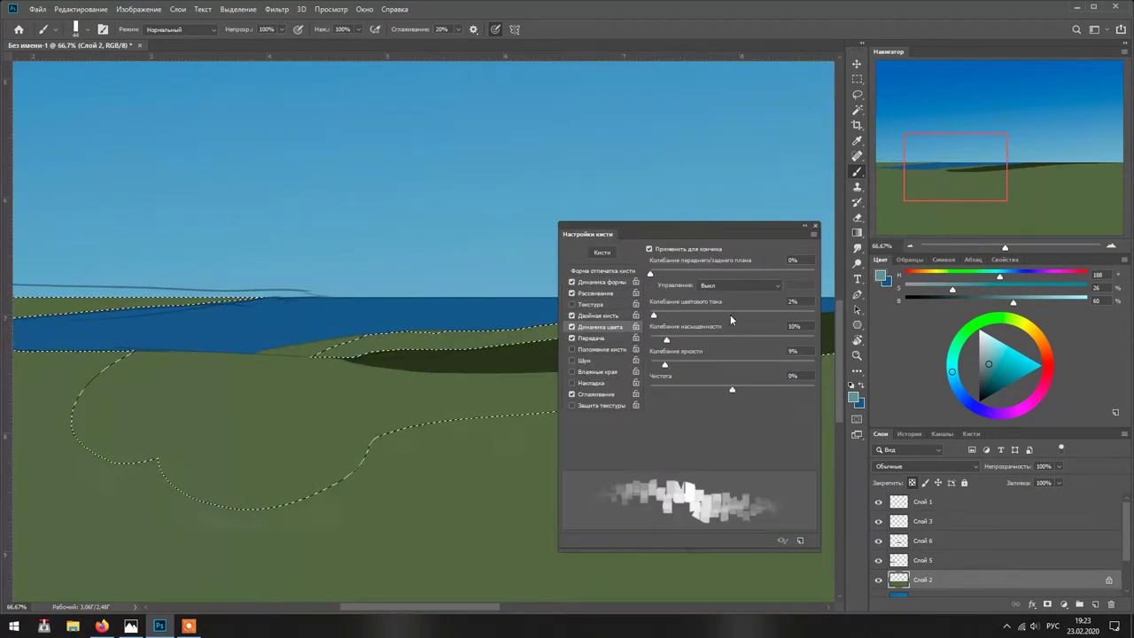
click(747, 355)
click(700, 345)
drag(542, 340, 766, 321)
key(7)
mouse_move(354, 343)
mouse_down()
mouse_move(762, 317)
mouse_move(442, 354)
mouse_move(387, 341)
mouse_up()
key(ctrl+z)
- Set the brush's brightness jitter to 25%, paint mottled pale teal strokes over the light bank on a new layer, and deselect
key(F5)
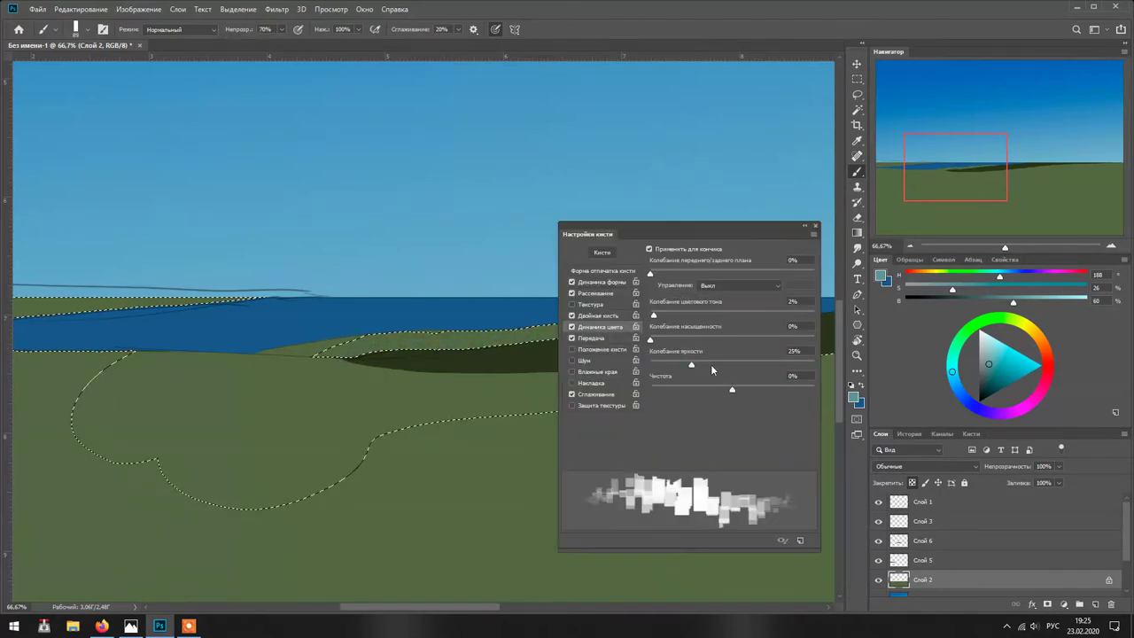
key(ctrl+shift+z)
key(F5)
key(ctrl+z)
key(ctrl+shift+z)
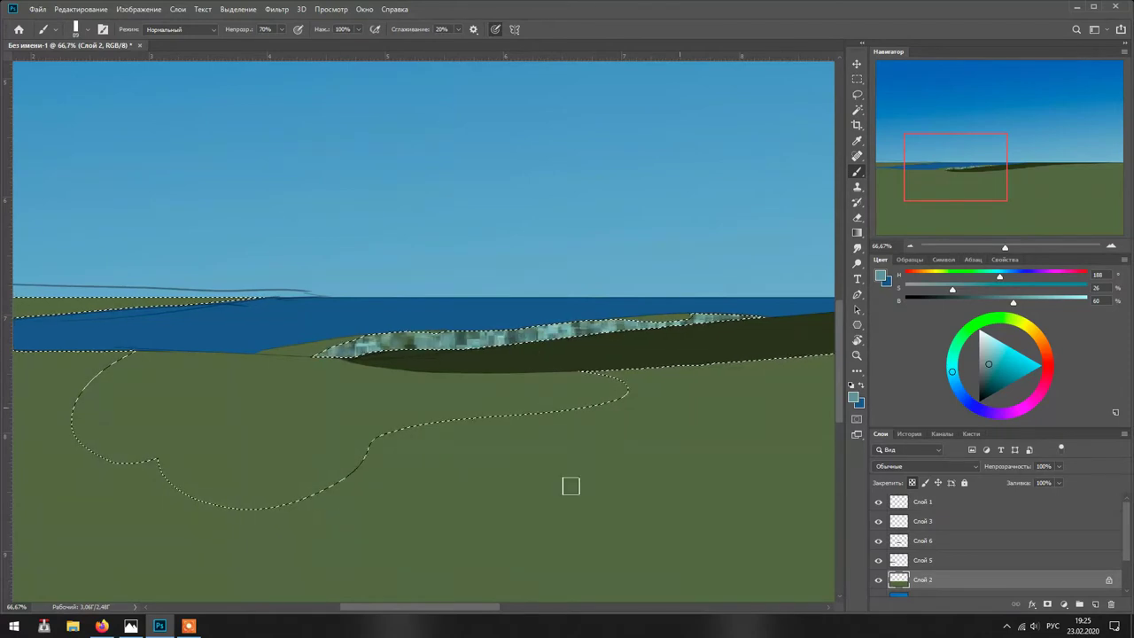
click(1094, 603)
key(ctrl+d)
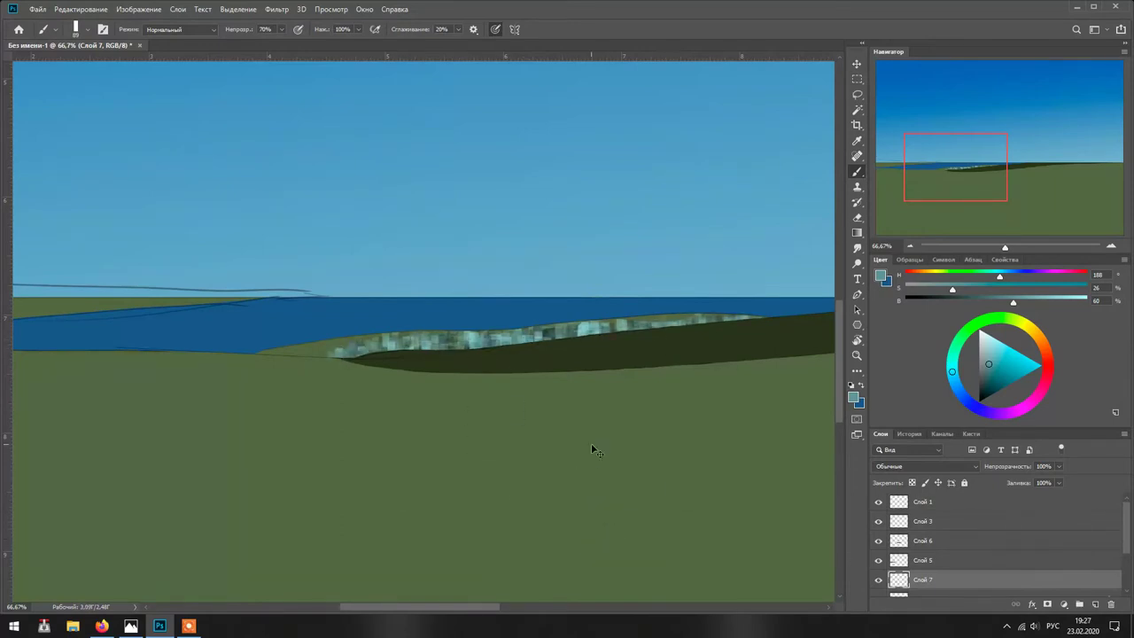
- Darken and soften the mottled bank texture with Brightness/Contrast, using brightness -18 and contrast -15
key(ctrl+minus)
key(ctrl+minus)
key(ctrl+minus)
key(i)
click(138, 9)
click(354, 38)
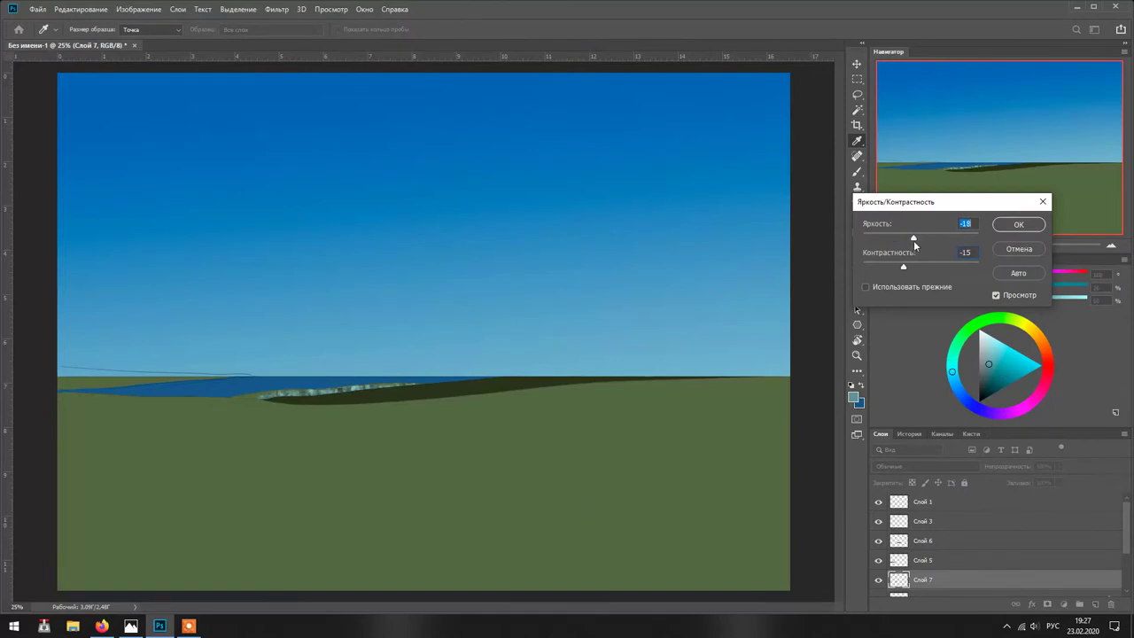
key(Return)
key(b)
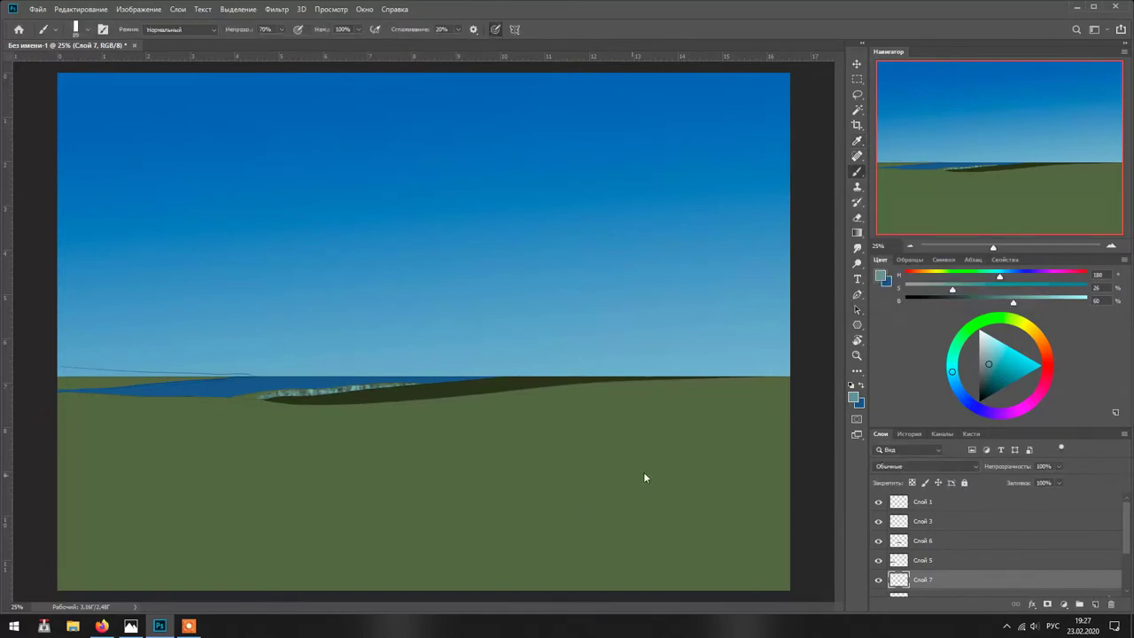
- Make Слой 3 the active layer and choose a brush from the Стандарт доп preset group
click(943, 522)
key(ctrl+plus)
right_click(376, 210)
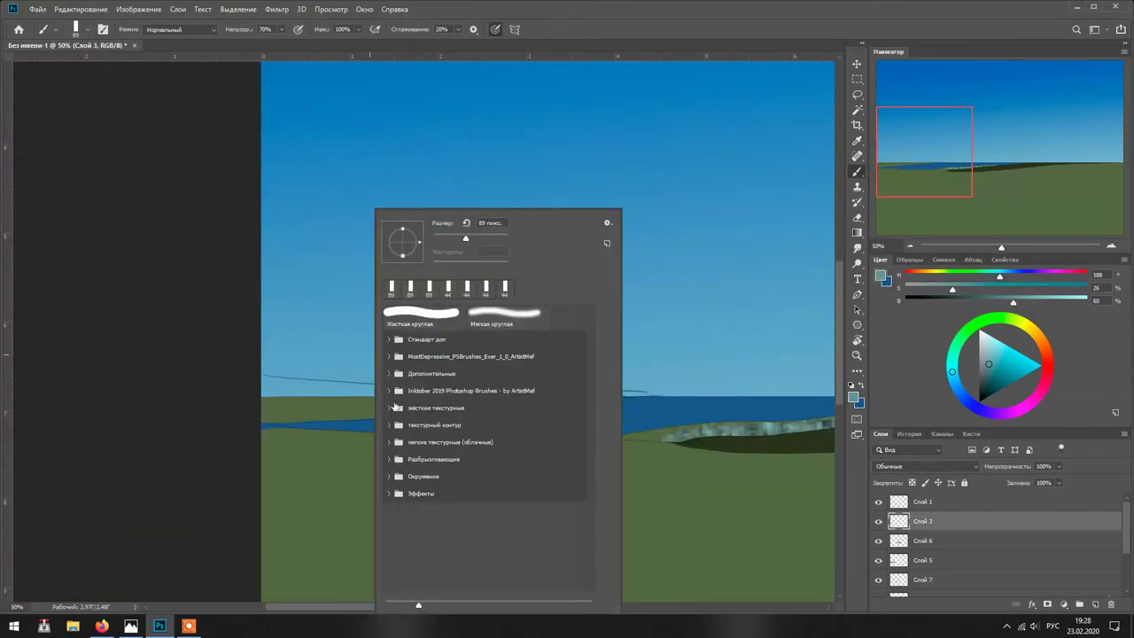
click(407, 339)
double_click(427, 404)
- Trace the lower edge of the far shore along the water with the Polygonal Lasso, from the canvas's left edge rightward
key(l)
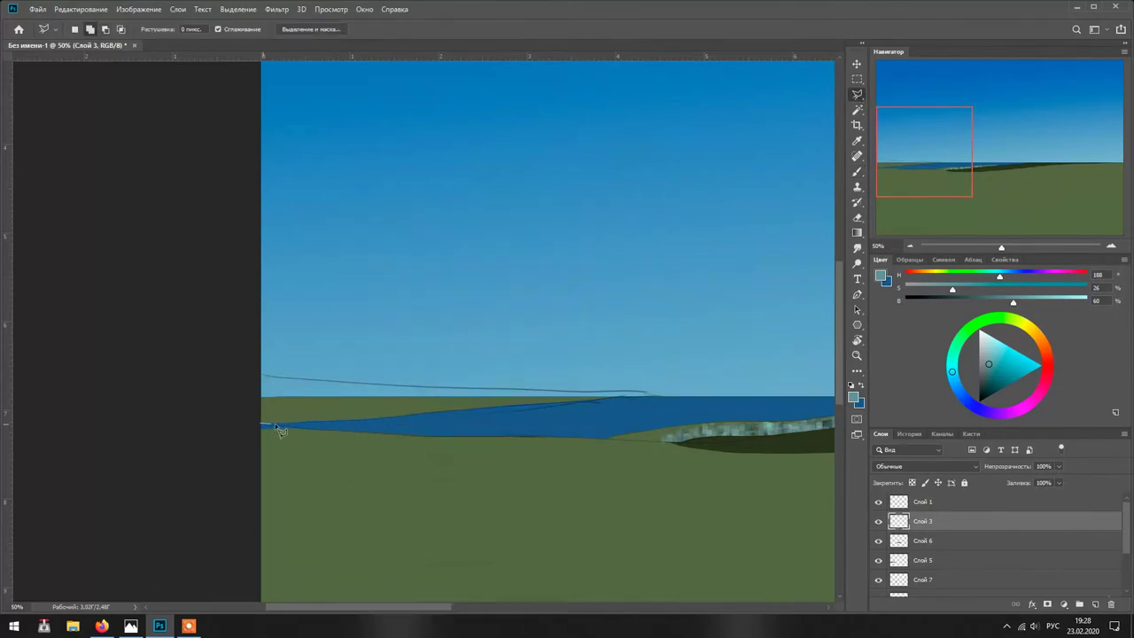
key(ctrl+plus)
key(ctrl+plus)
key(ctrl+plus)
click(147, 415)
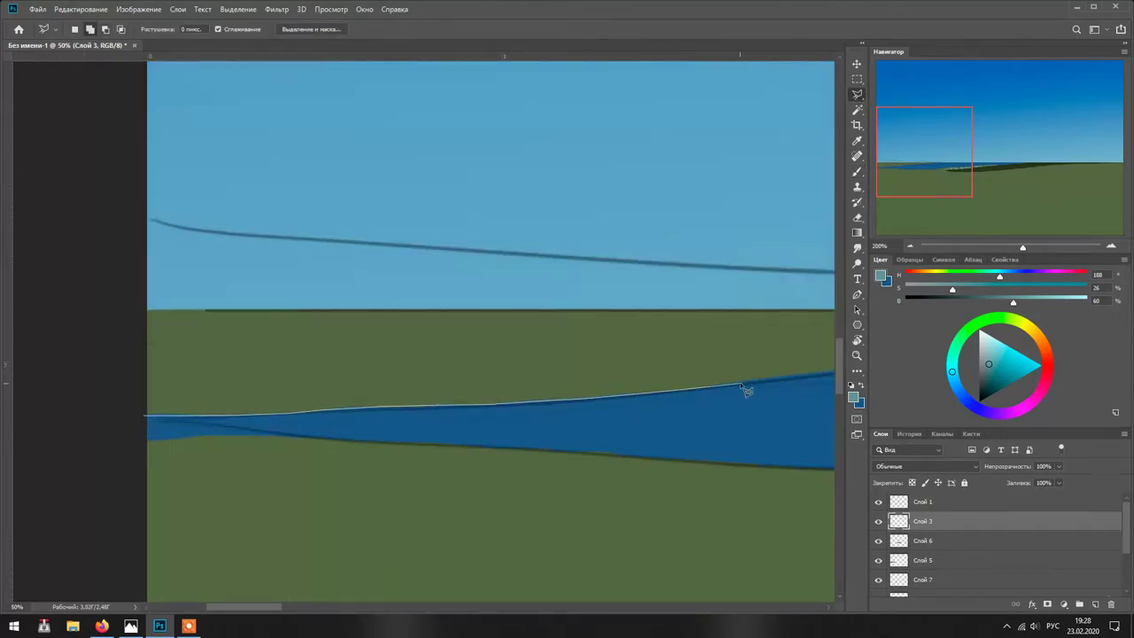
scroll(742, 388, right, 6)
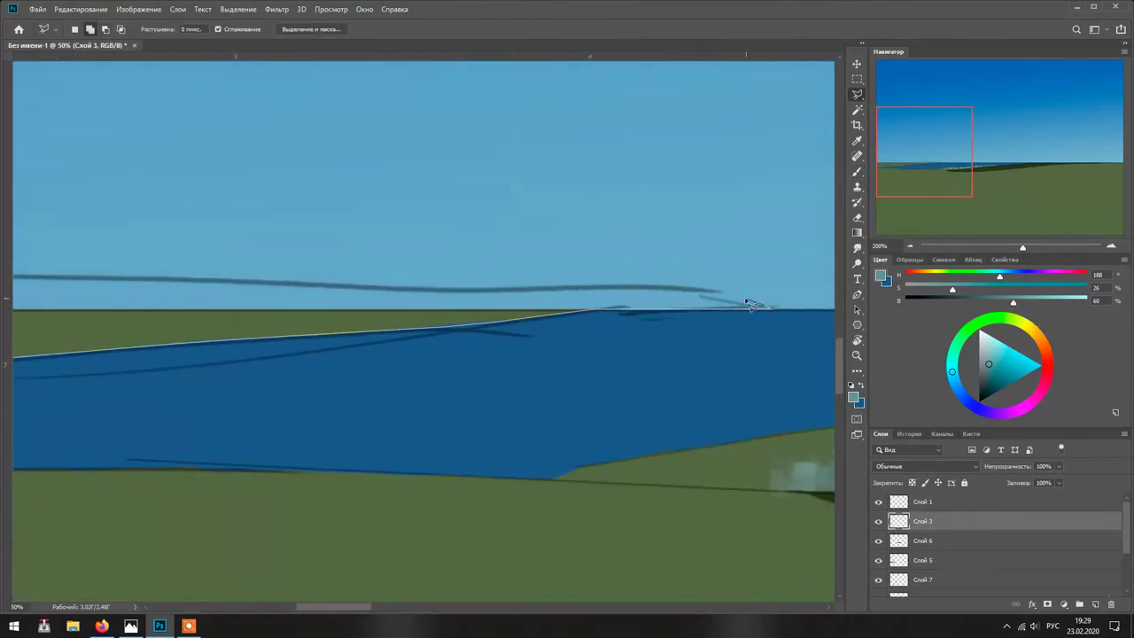
- Close the far shore selection along the upper sketched line and fill it with muted teal (H 188, S 26, B 60)
key(ctrl+minus)
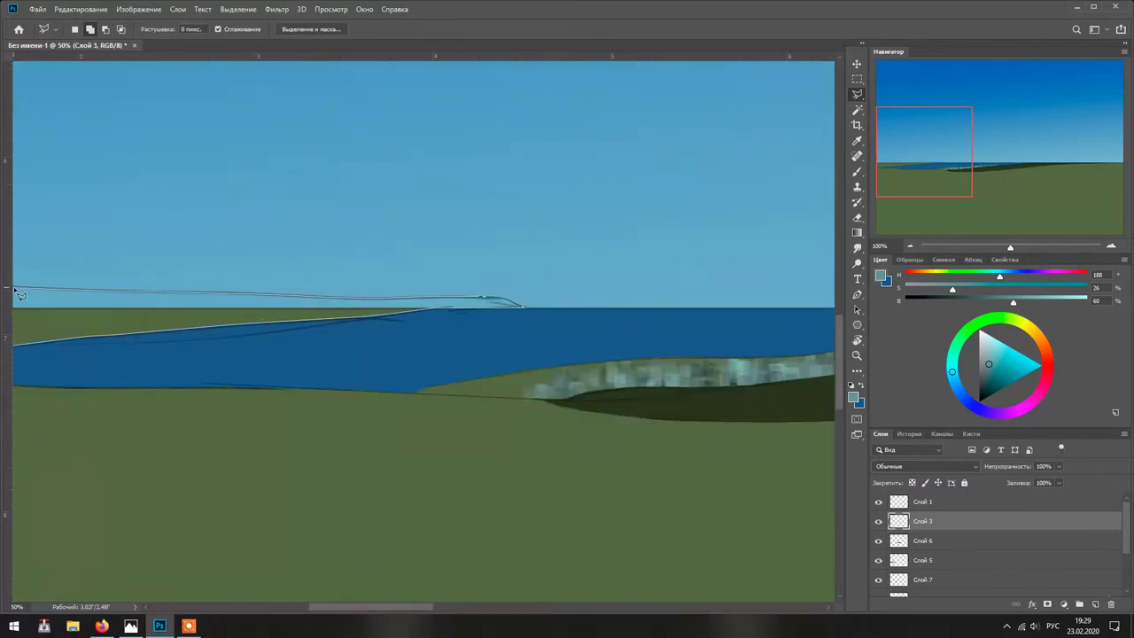
scroll(338, 285, left, 3)
click(129, 270)
key(ctrl+plus)
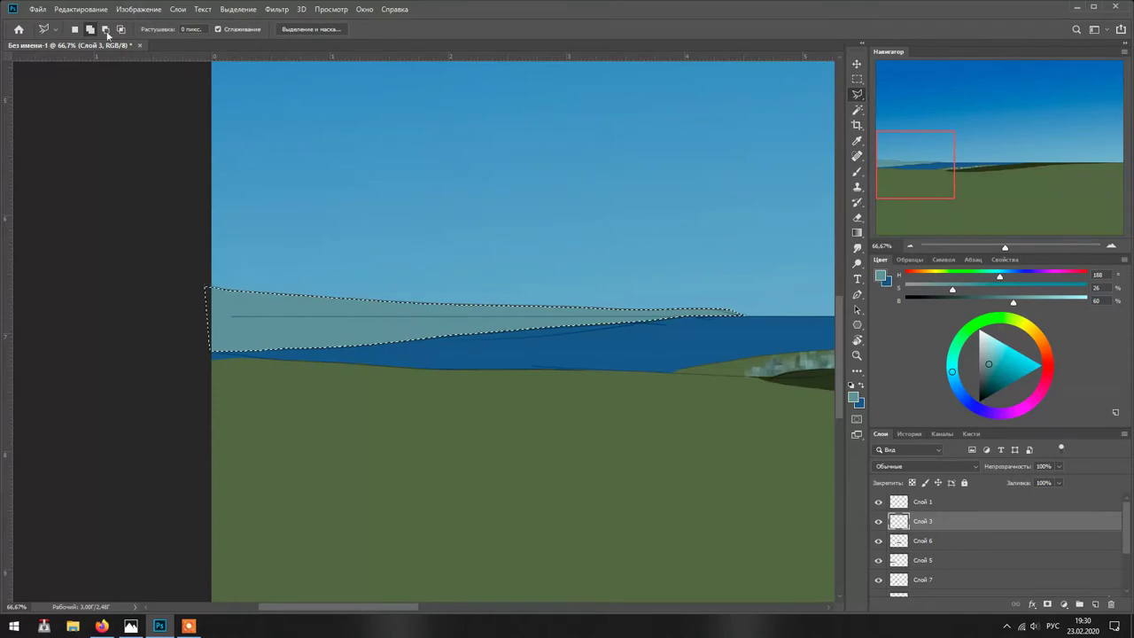
- Try a large textured brush in dark teal (H 188, S 26, B 23) on the far shore
right_click(544, 317)
key(Escape)
key(b)
right_click(536, 210)
key(Escape)
drag(257, 323, 447, 425)
- Try a 12-pixel speckle brush with its scattering set to 626% on both axes
right_click(448, 425)
scroll(478, 426, down, 5)
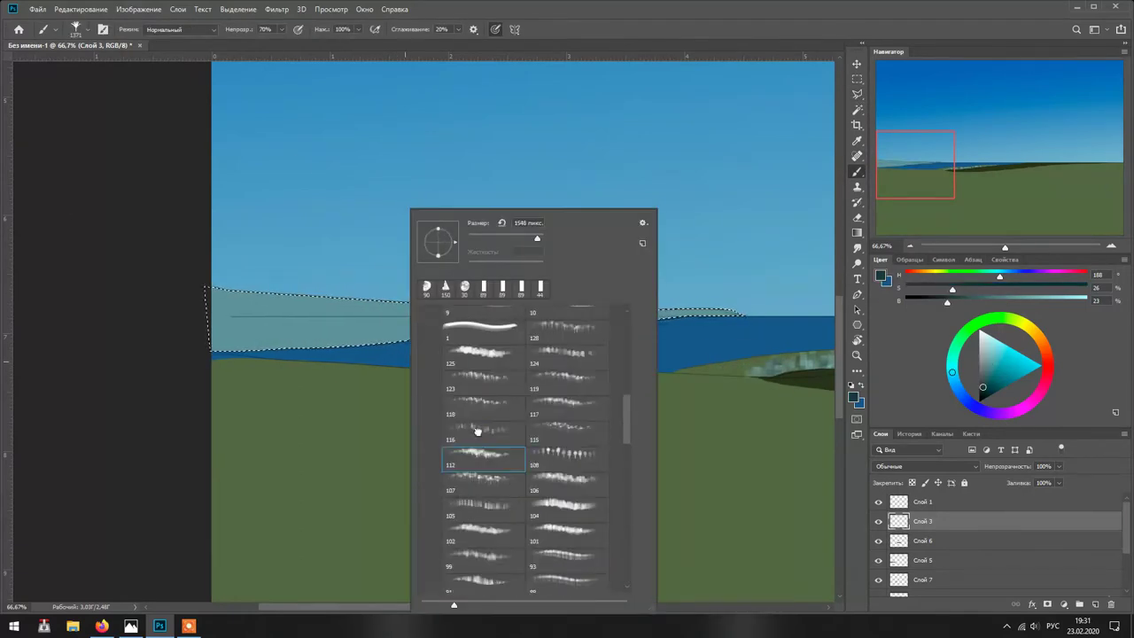
double_click(481, 460)
key(F5)
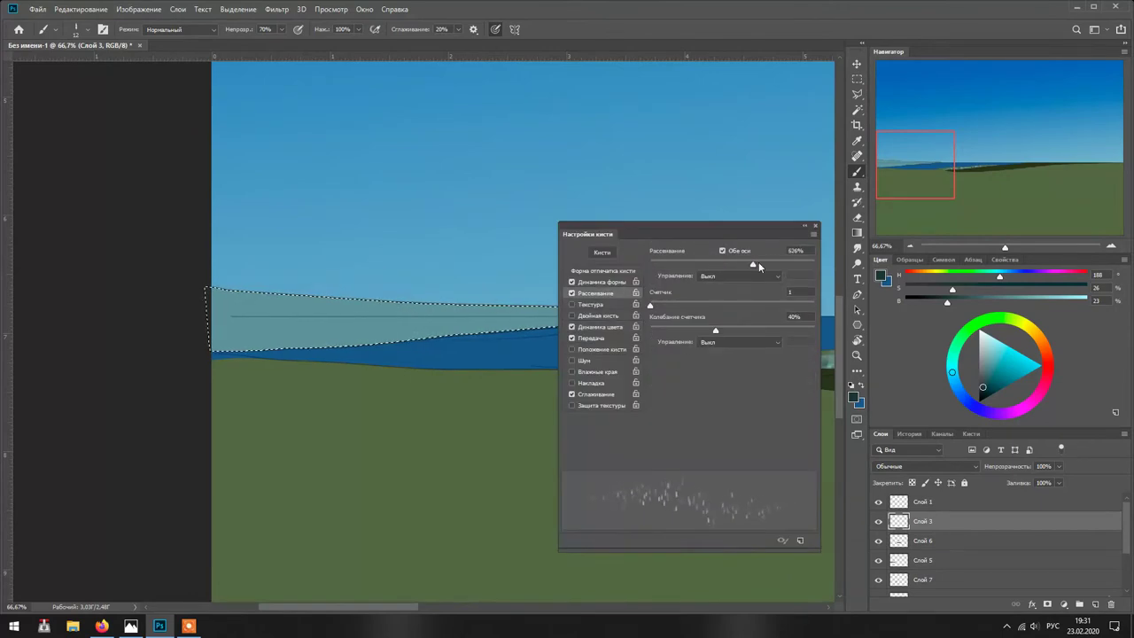
key(F5)
- Choose a textured brush from the presets and a darker teal (H 188, S 38, B 38) for shading the far shore
right_click(620, 453)
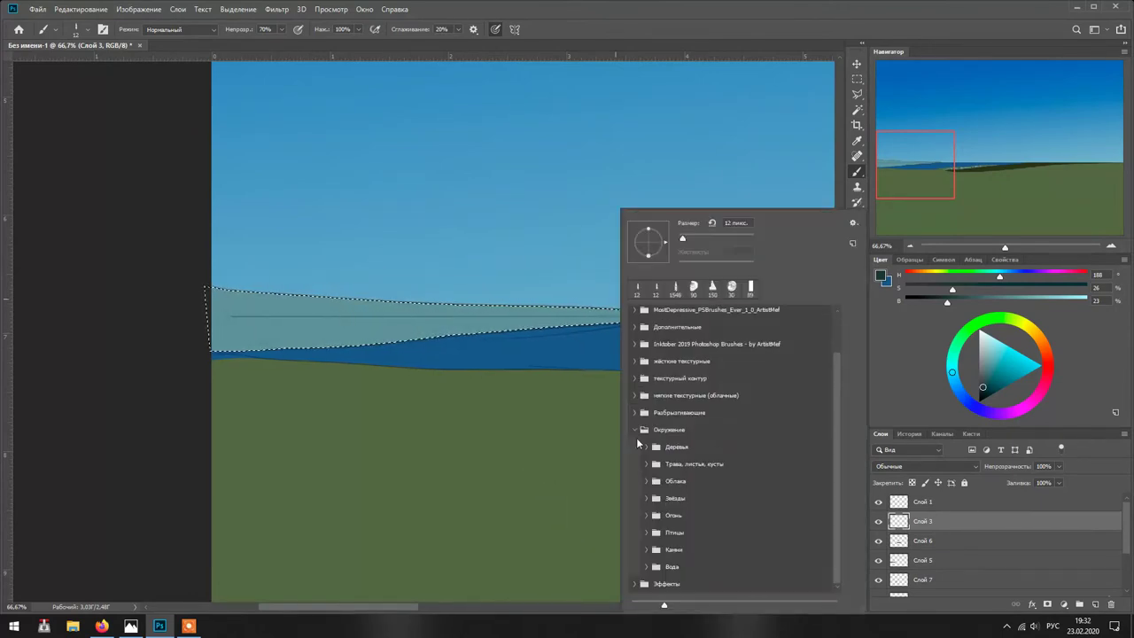
key(Escape)
key(ctrl+plus)
right_click(304, 455)
key(Escape)
alt+click(620, 308)
right_click(254, 392)
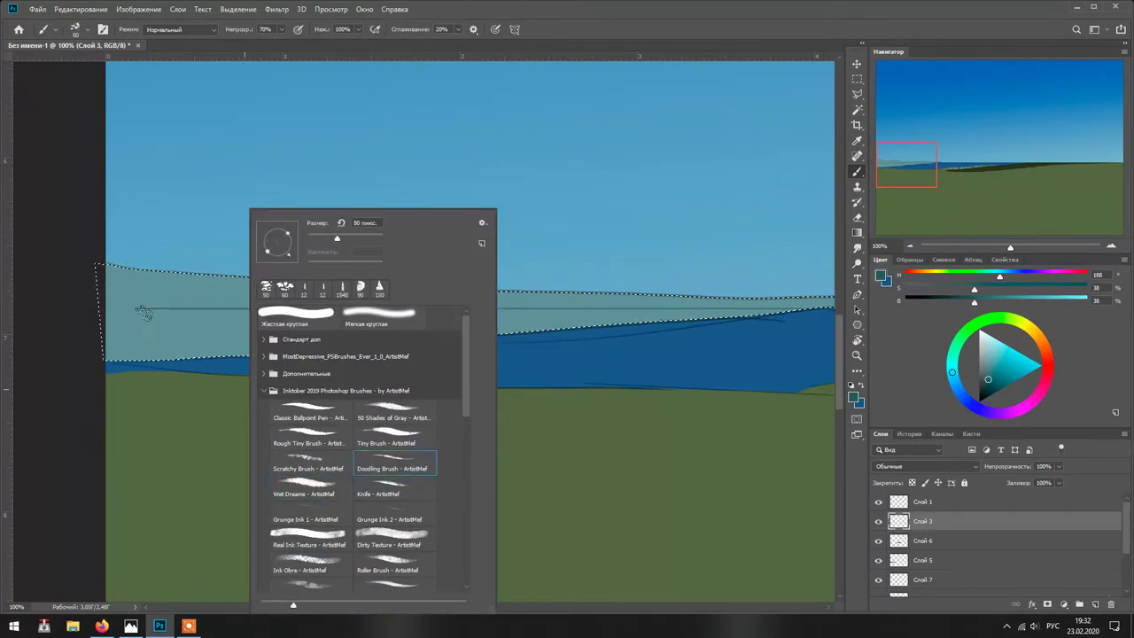
key(Escape)
- Paint darker teal texture along the upper and lower edges of the selected far shore
drag(300, 350, 779, 319)
mouse_move(110, 282)
mouse_down()
mouse_move(263, 296)
mouse_move(578, 290)
mouse_up()
scroll(642, 321, right, 2)
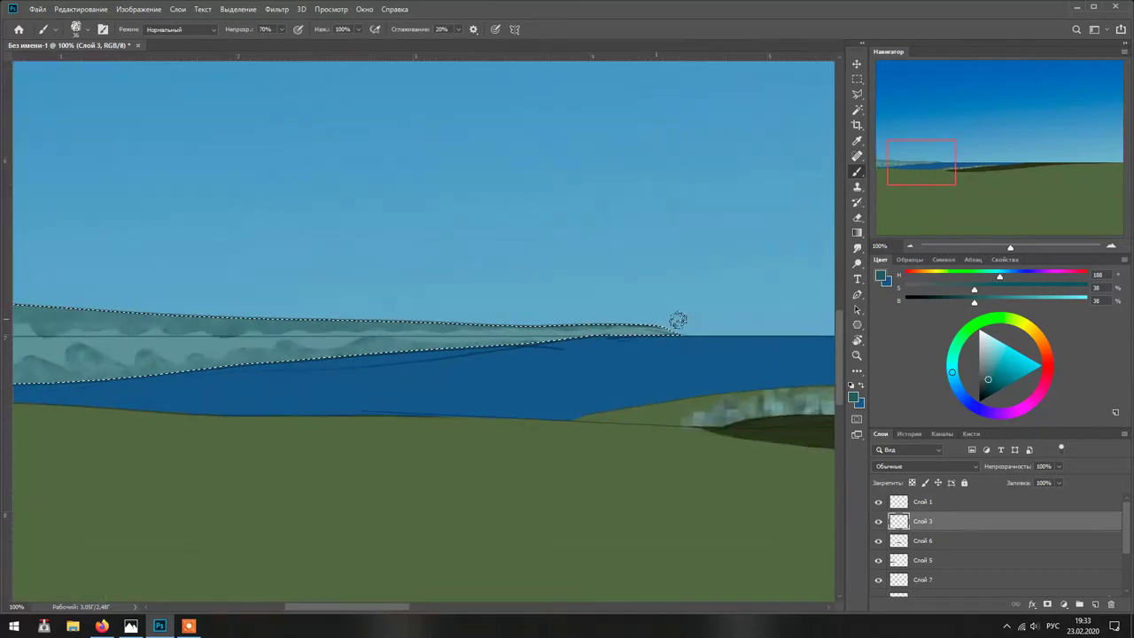
scroll(643, 321, up, 1)
- Browse the brush presets and switch to a 150-pixel brush for more texture on the far shore
right_click(180, 442)
right_click(283, 443)
click(239, 390)
click(239, 356)
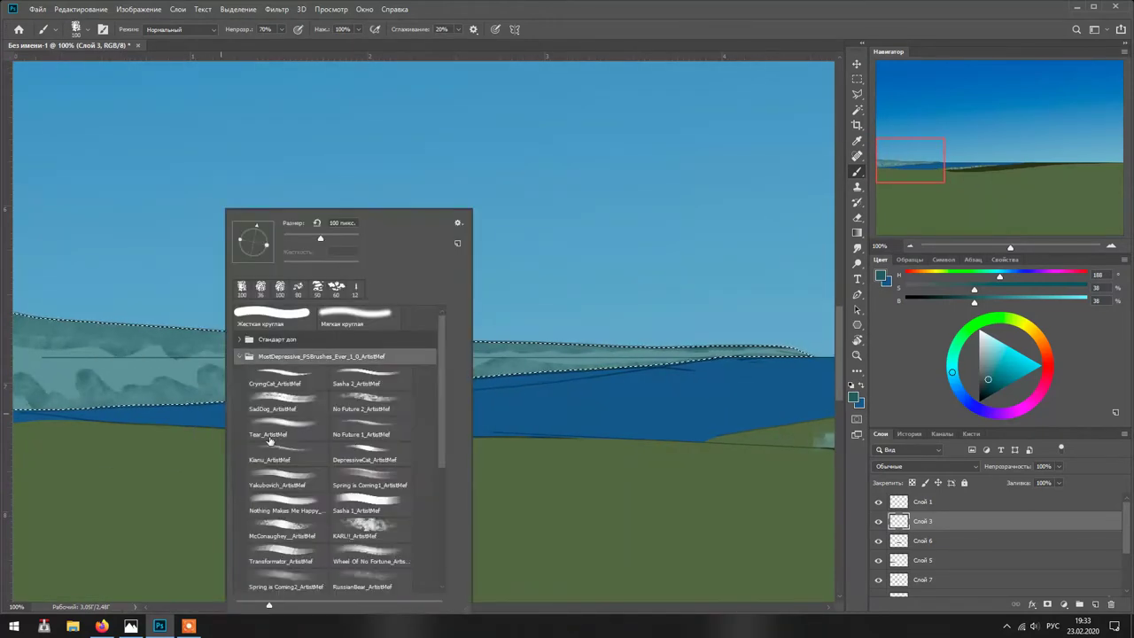
click(283, 394)
key(Return)
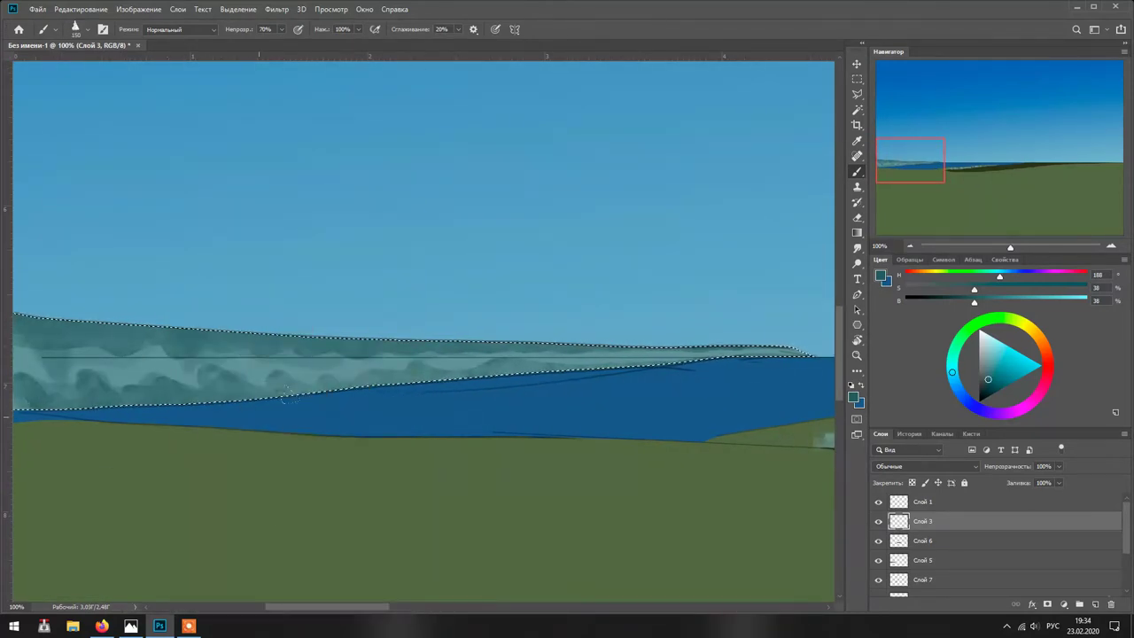
- Paint more dark teal texture across the selected far shore and shade its upper edge with blue sampled from the water
drag(142, 398, 465, 359)
drag(797, 354, 460, 377)
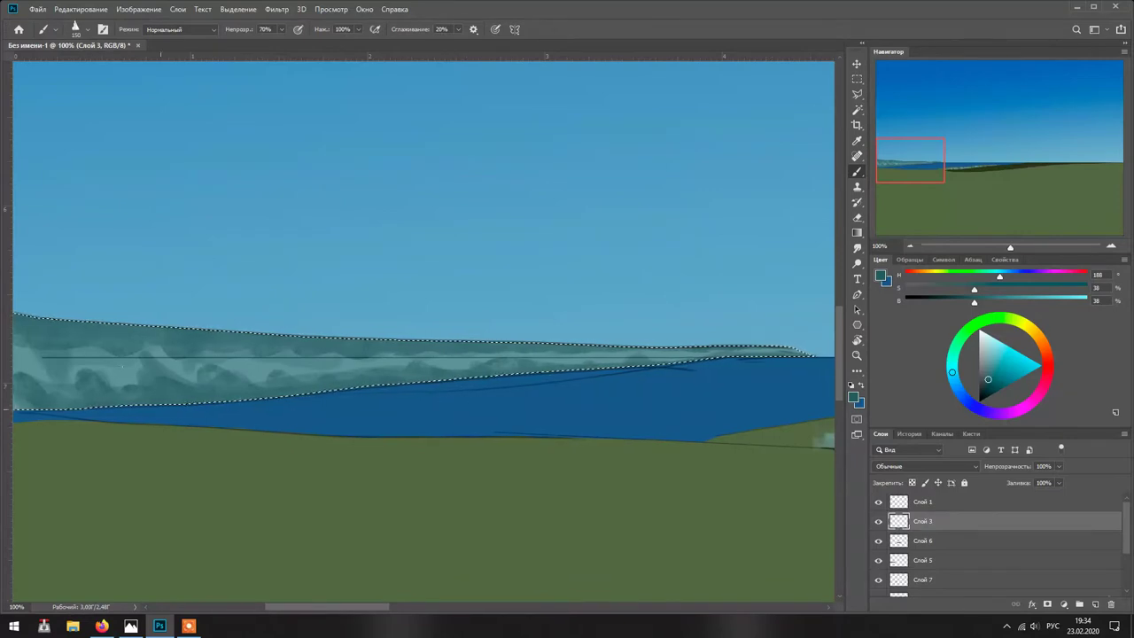
alt+click(478, 407)
key(ctrl+minus)
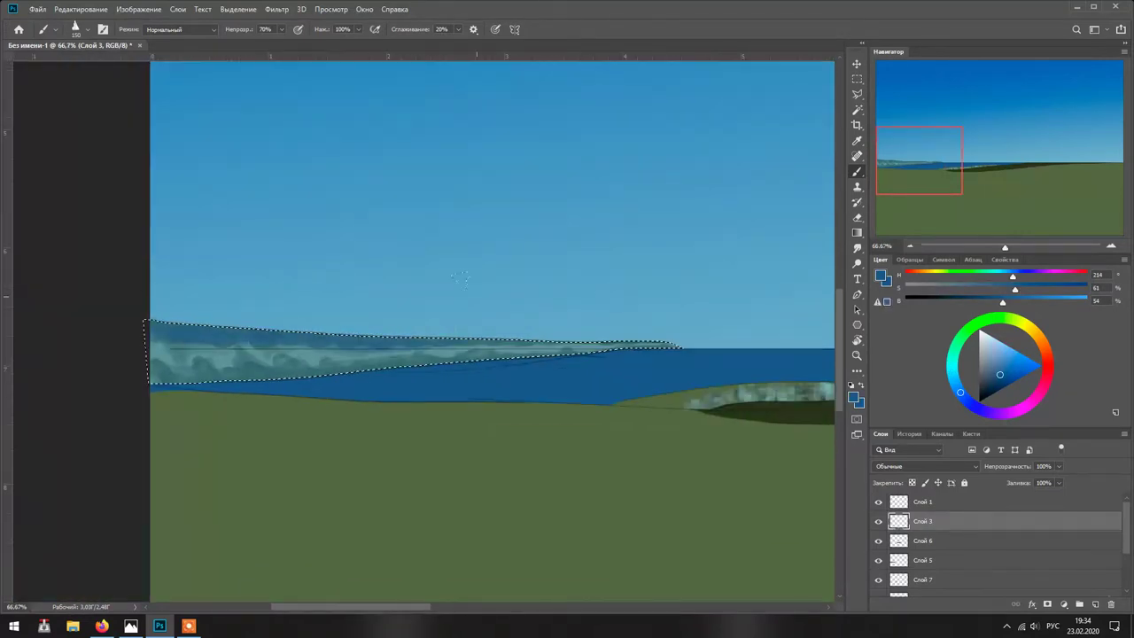
right_click(203, 243)
key(Escape)
- Deselect the far shore and lower its layer's brightness with the Brightness/Contrast adjustment
key(ctrl+d)
key(ctrl+0)
click(137, 9)
mouse_move(151, 35)
click(336, 35)
drag(902, 267, 868, 269)
key(Return)
- Adjust the far shore's hue to -7, saturation to -1 and brightness to -3, and tint it grey-blue (H 214, S 35, B 60)
key(ctrl+u)
drag(932, 314, 924, 315)
drag(930, 373, 928, 373)
drag(923, 312, 941, 346)
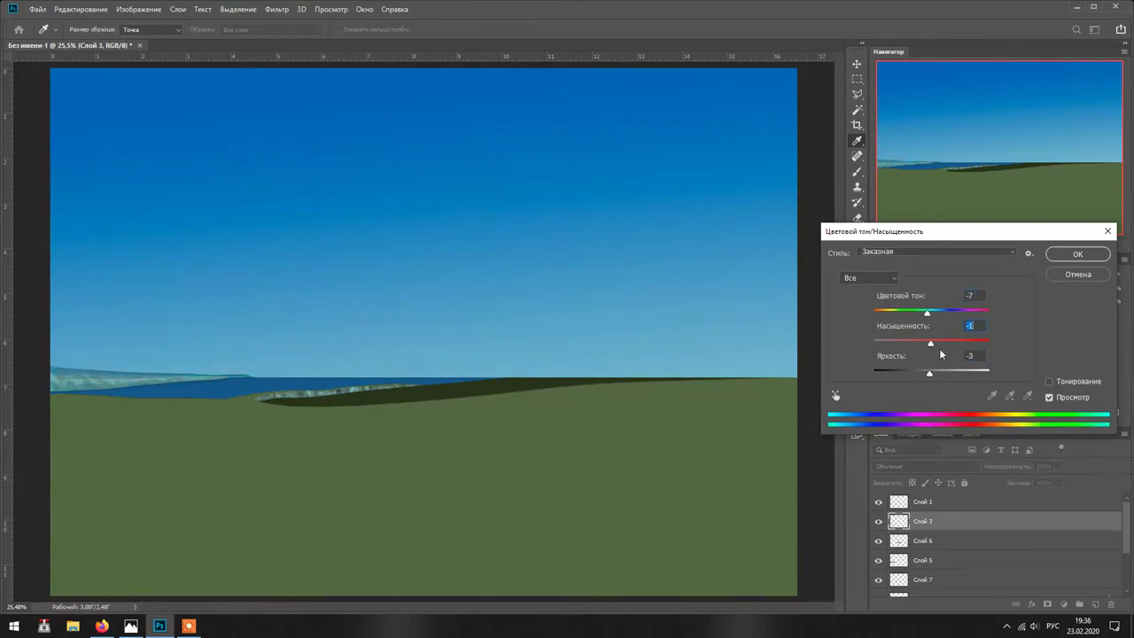
key(Return)
key(b)
alt+click(177, 379)
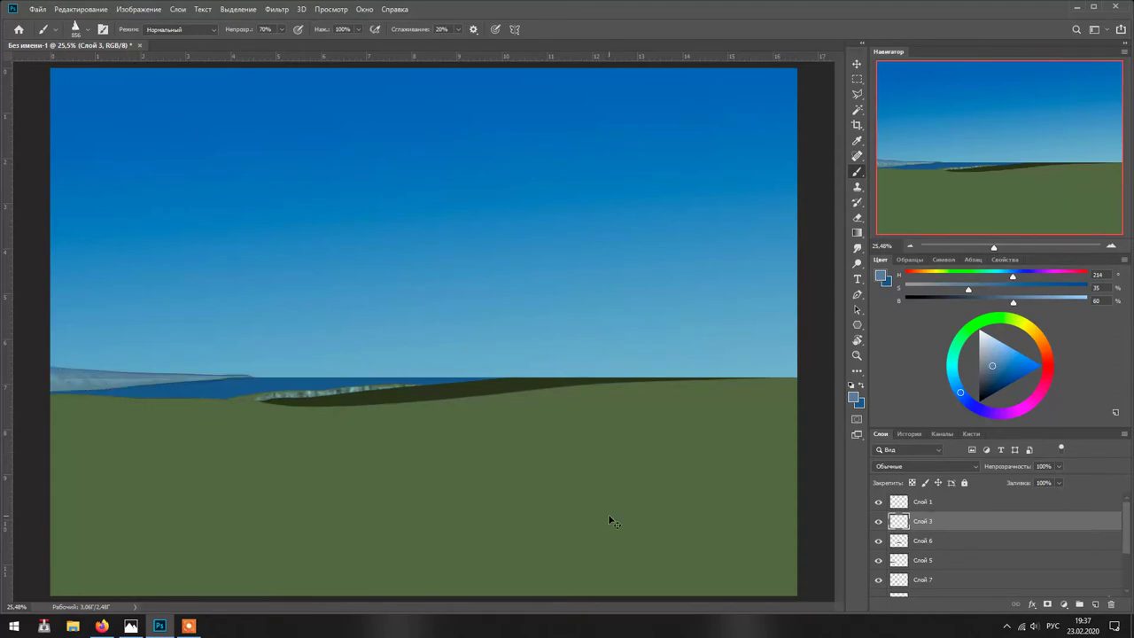
- Lock the transparency of the dark land strip's layer and brush subtle lighter and cooler green tones over the strip
alt+click(266, 401)
ctrl+click(266, 400)
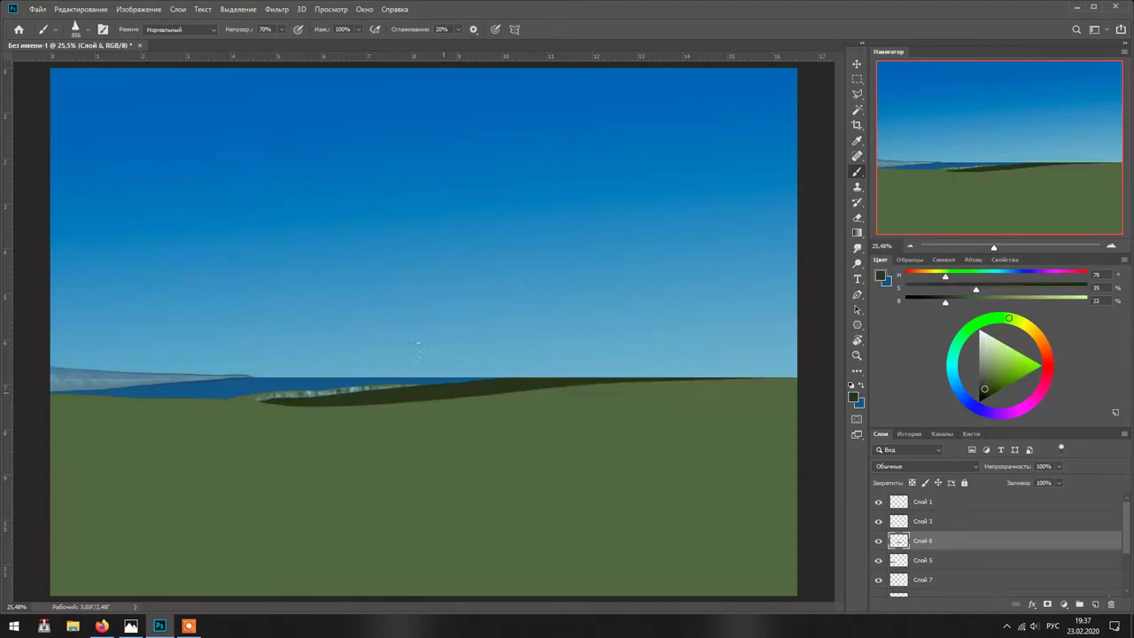
right_click(595, 435)
key(Escape)
alt+click(652, 386)
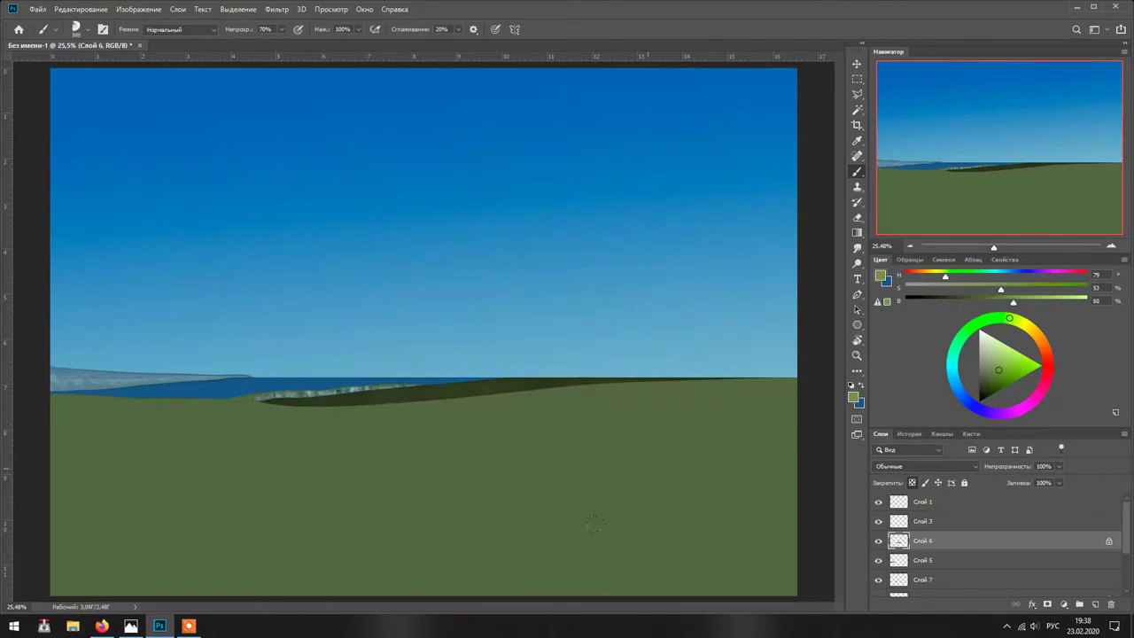
alt+click(589, 379)
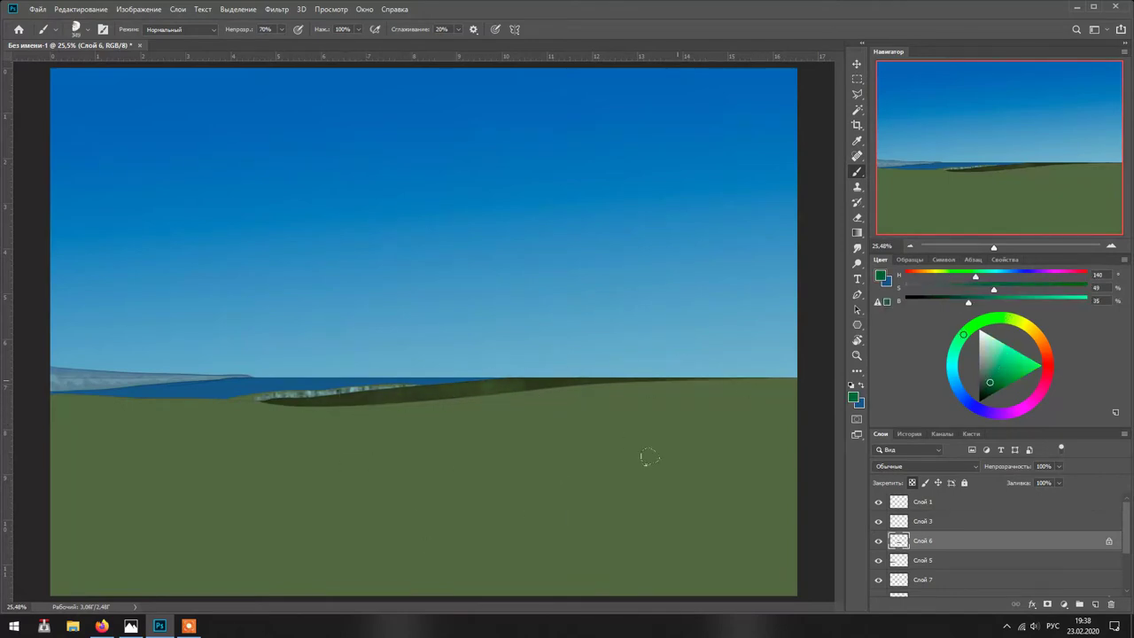
- Lighten the distant water on Layer 5 with a soft blue (H 204, S 43, B 64)
click(922, 561)
alt+click(165, 365)
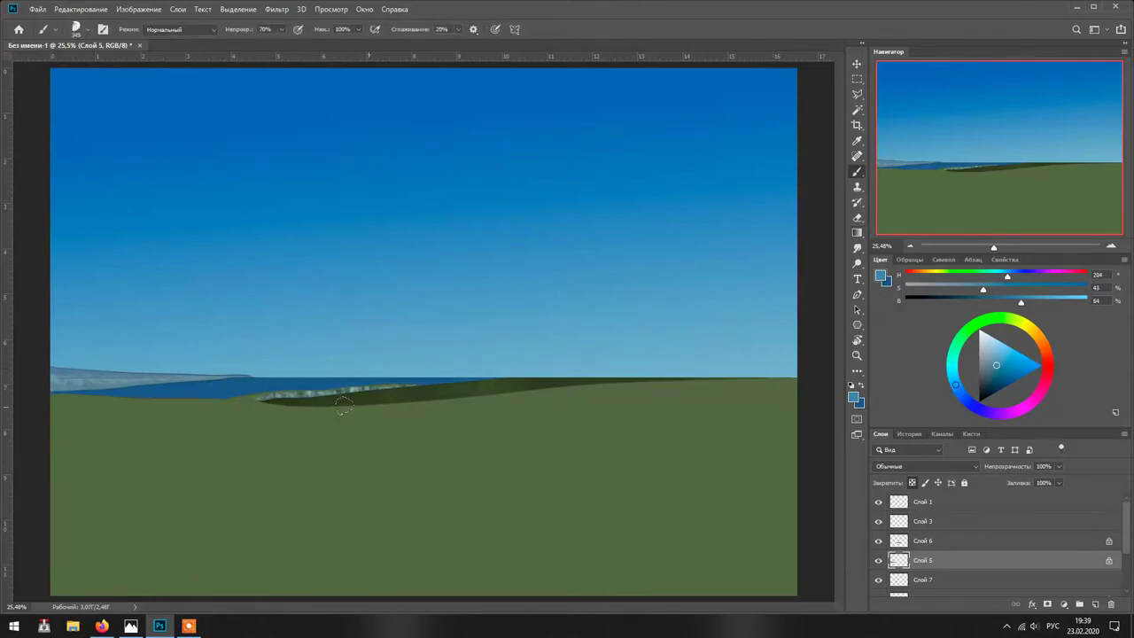
click(878, 523)
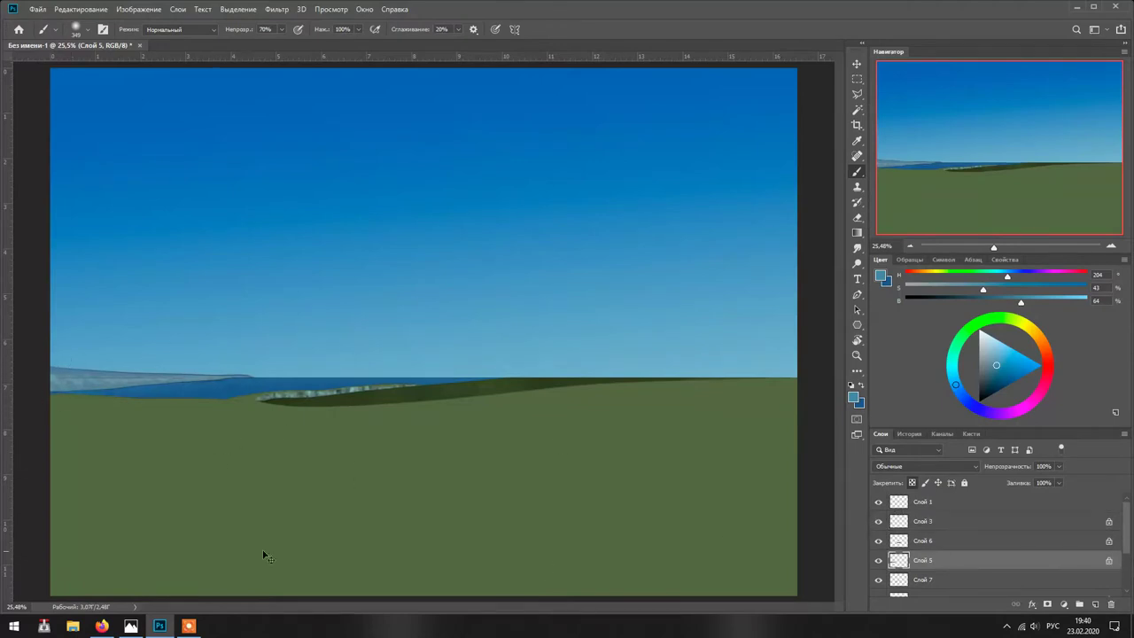
- Blend the water's tones near the far shore using the Smudge tool at 50% strength
scroll(291, 410, up, 1)
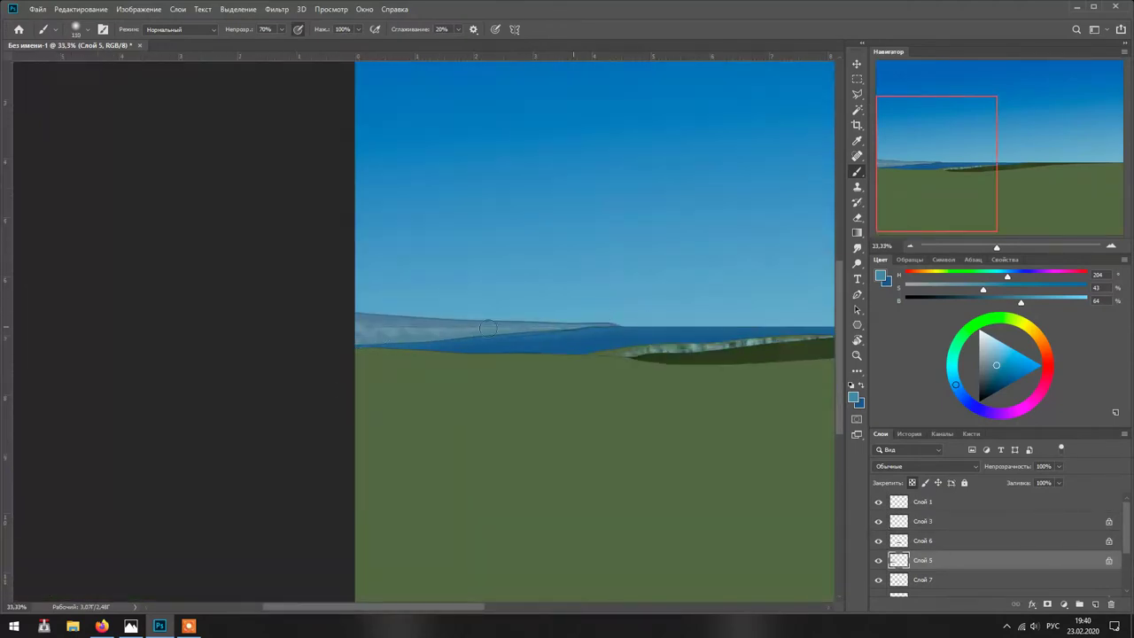
key(r)
key(5)
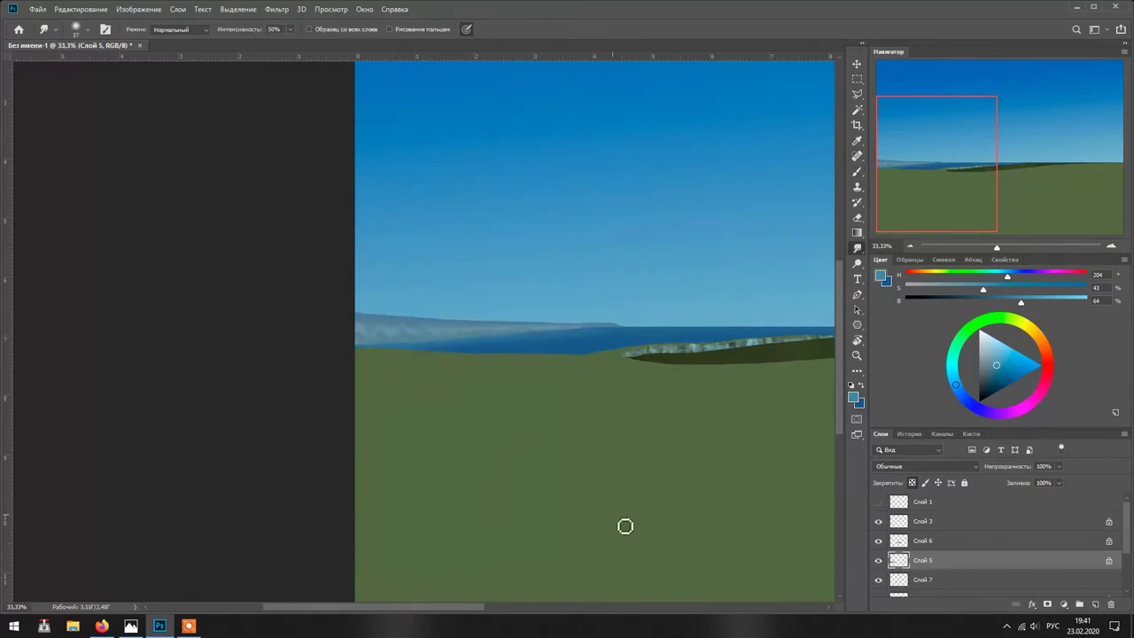
- Stamp two pale-blue clouds in the upper sky on Layer 8 with a tilted 1040-pixel Clouds brush at 60% opacity
key(ctrl+0)
key(alt+bracketleft)
key(alt+bracketleft)
key(alt+bracketleft)
right_click(591, 415)
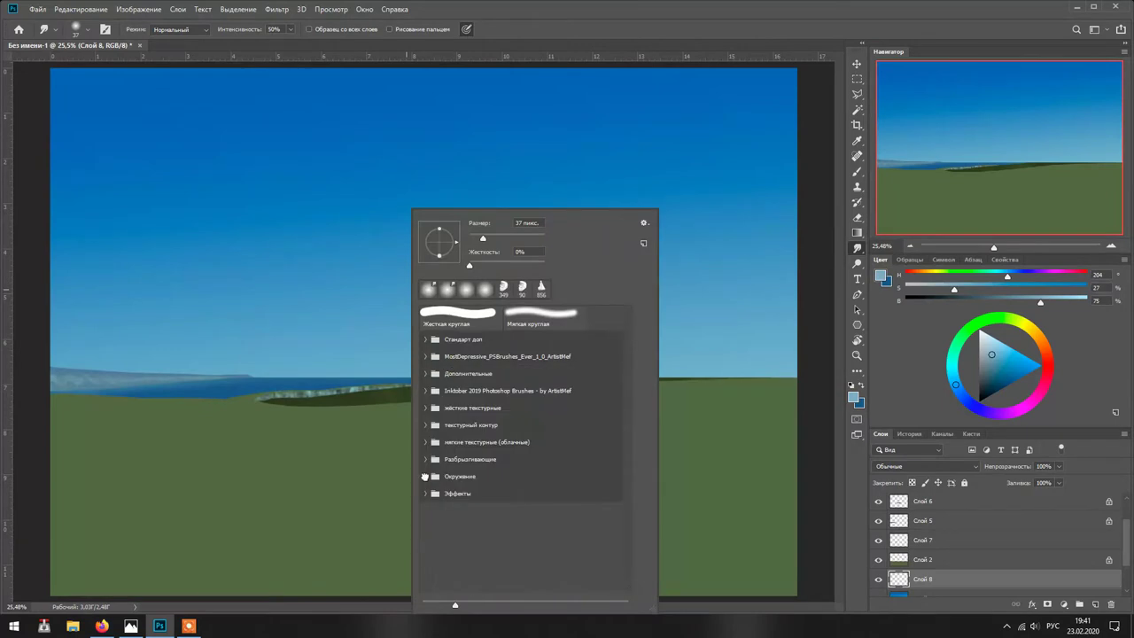
key(b)
key(Escape)
drag(308, 38, 277, 41)
right_click(647, 151)
key(Escape)
right_click(623, 148)
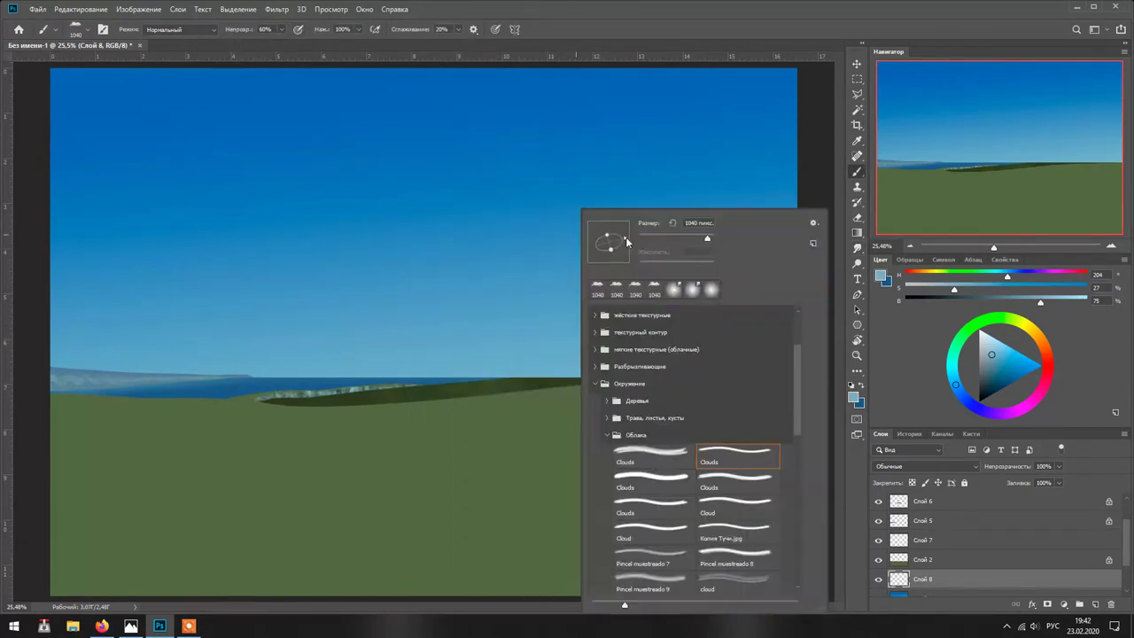
click(549, 155)
click(356, 71)
- Reduce the cloud brush to 430 pixels and set its opacity to 65%
right_click(565, 149)
key(bracketleft)
key(bracketleft)
key(bracketleft)
key(bracketleft)
key(bracketleft)
key(bracketleft)
key(Escape)
key(ctrl+minus)
key(6)
key(5)
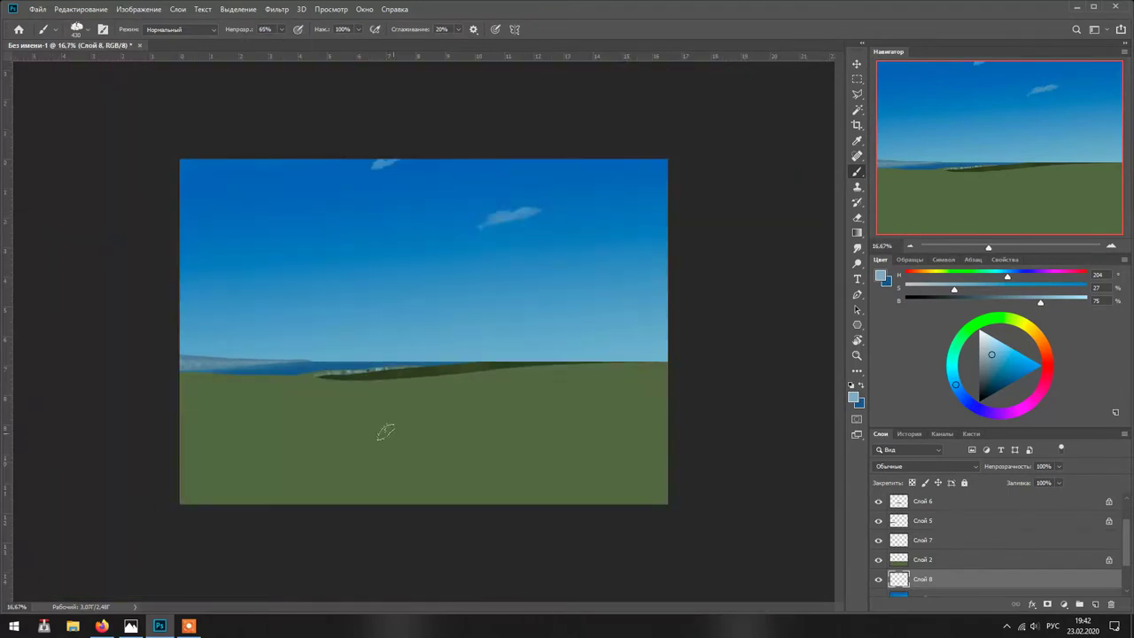
- Add a thin wisp of cloud along the upper edge of the sky in pale blue (H 204, S 22, B 73)
click(987, 345)
right_click(405, 209)
key(Escape)
right_click(328, 215)
double_click(511, 497)
key(ctrl+z)
- Try painting a broad, soft cloud band low above the horizon with muted blue tones sampled near it
alt+click(248, 359)
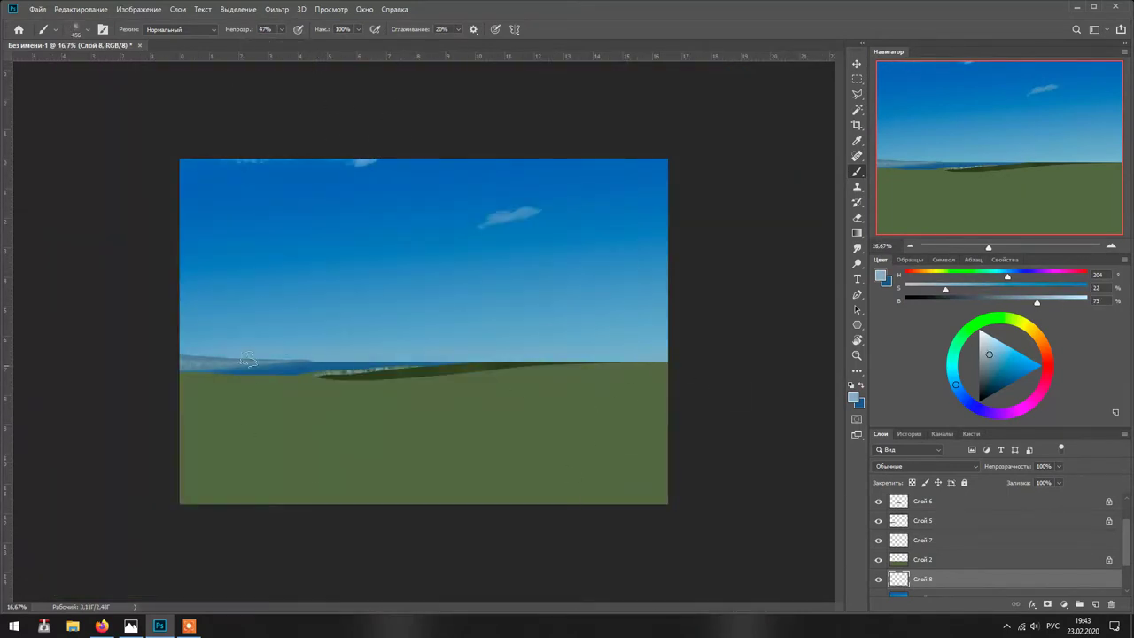
alt+click(557, 354)
alt+click(410, 354)
click(968, 292)
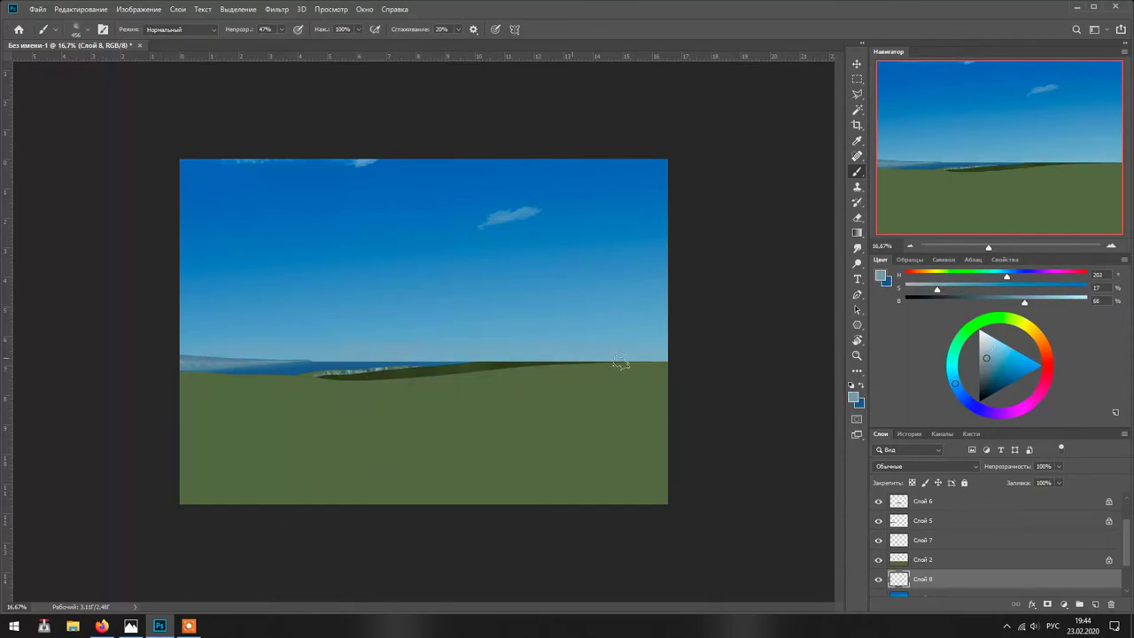
right_click(394, 357)
scroll(478, 425, down, 3)
double_click(434, 416)
drag(381, 310, 531, 290)
right_click(412, 416)
double_click(620, 324)
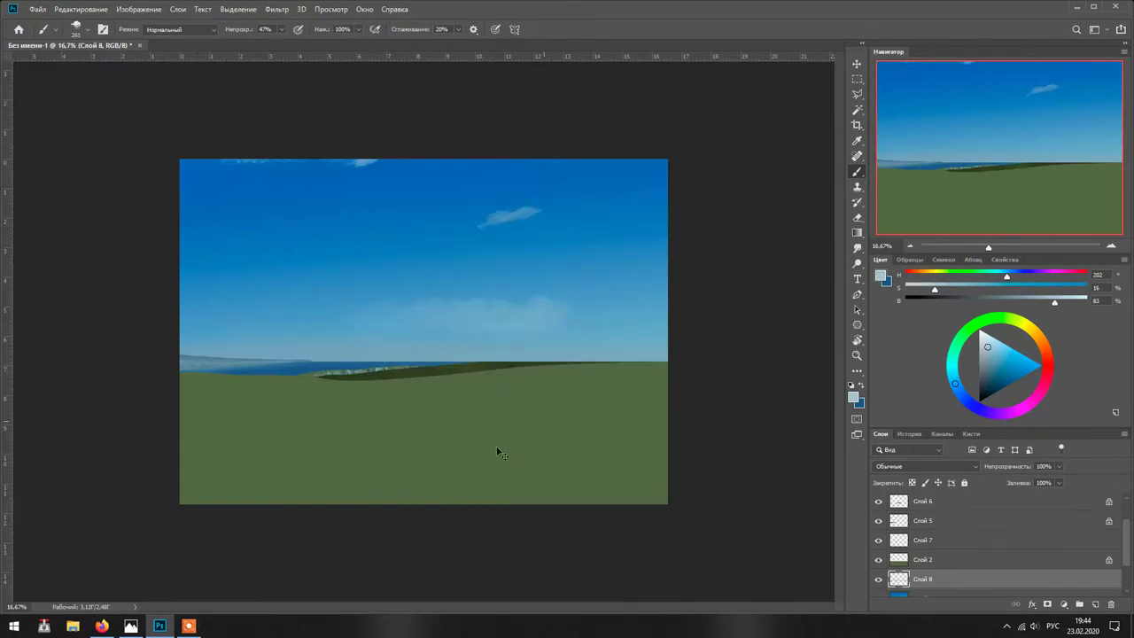
- Stamp a small cloud at the sky's left edge and a tiny wisp beside it in near-white blue (H 202, S 10, B 95)
right_click(418, 443)
key(Escape)
right_click(306, 469)
key(Escape)
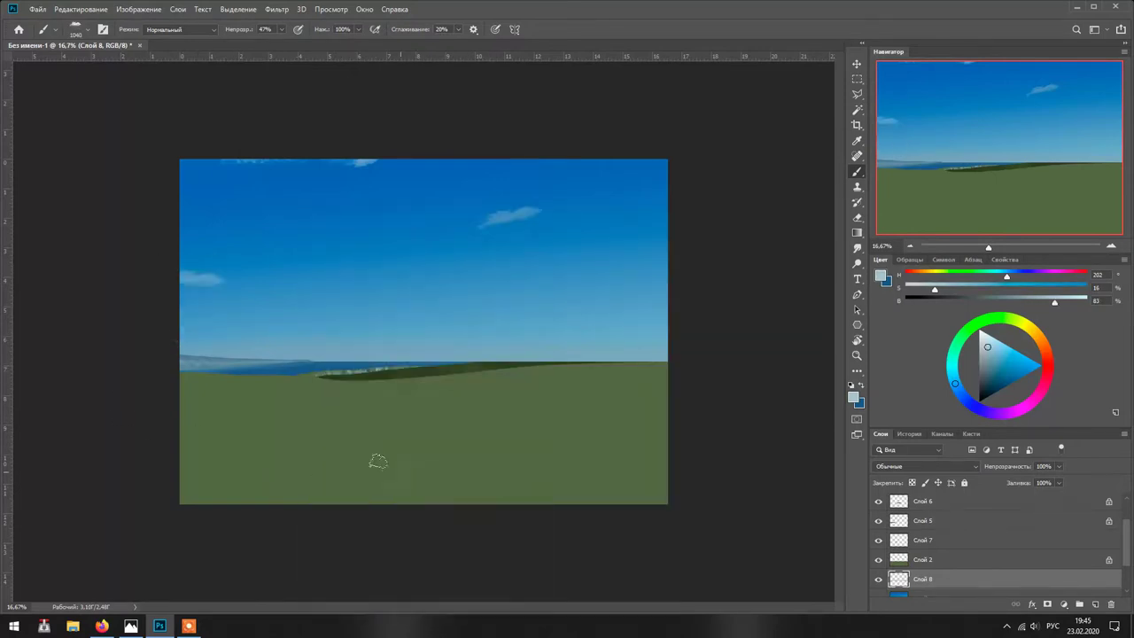
right_click(288, 461)
key(Escape)
right_click(433, 443)
double_click(450, 576)
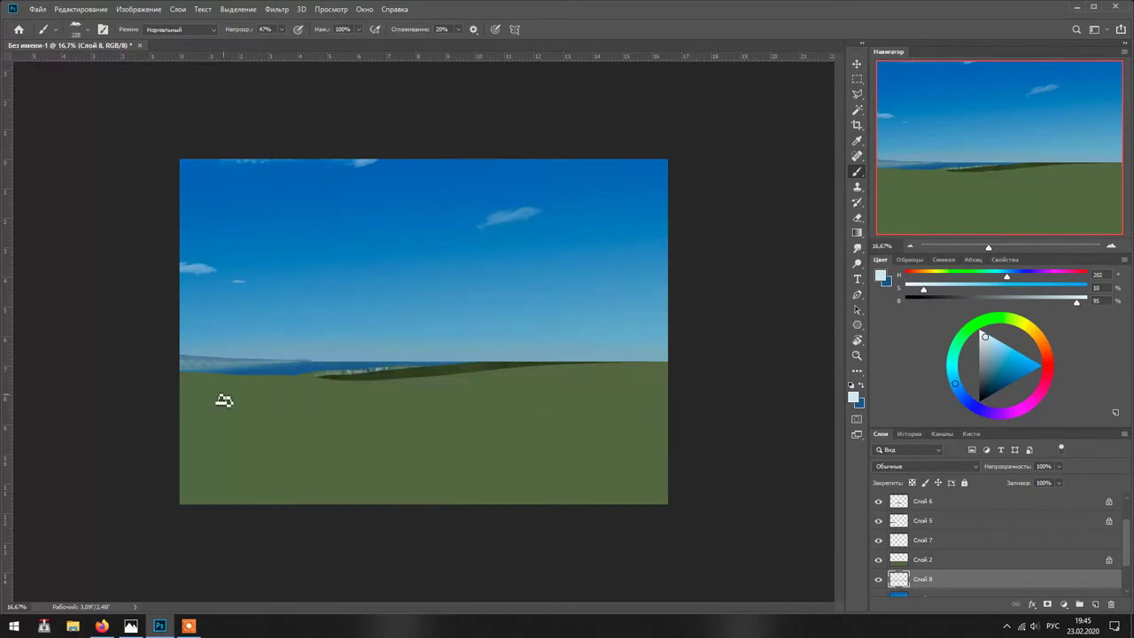
- Brush a faint violet-blue haze (H 224, S 26, B 73) just above the horizon with a 129-pixel brush at 35% opacity
right_click(445, 419)
key(Escape)
right_click(383, 418)
key(Escape)
key(x)
drag(283, 342, 471, 342)
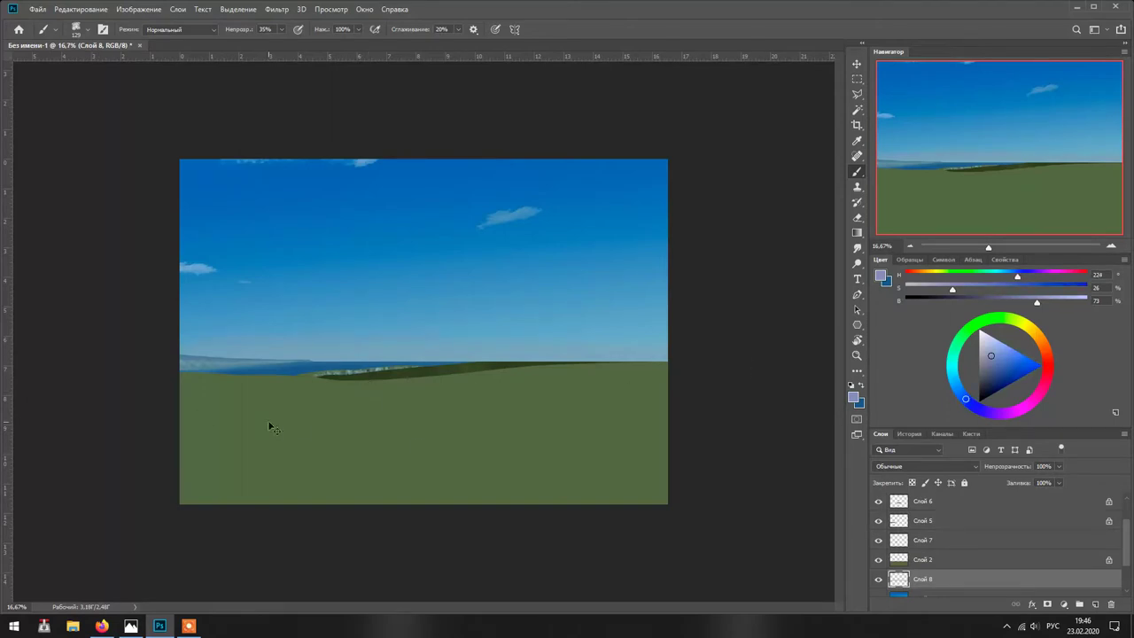
- Try cloud and smoke brushes on the horizon haze and switch to a pale blue-grey (H 214, S 13, B 87)
click(910, 259)
right_click(345, 209)
key(Escape)
right_click(239, 337)
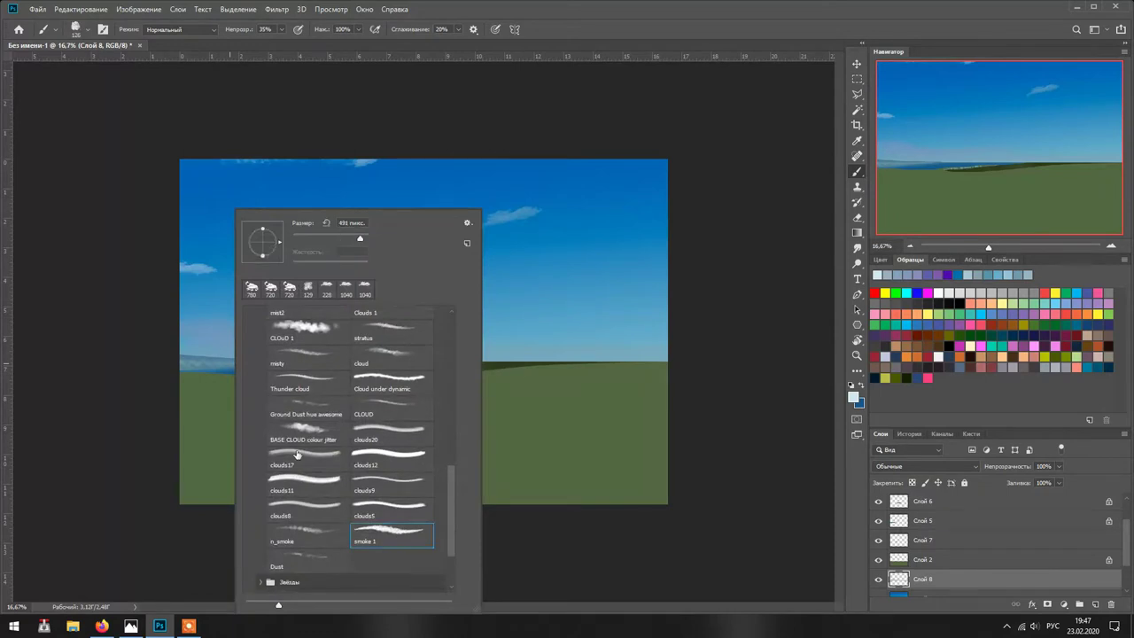
click(589, 357)
key(Escape)
right_click(300, 347)
key(Escape)
click(880, 259)
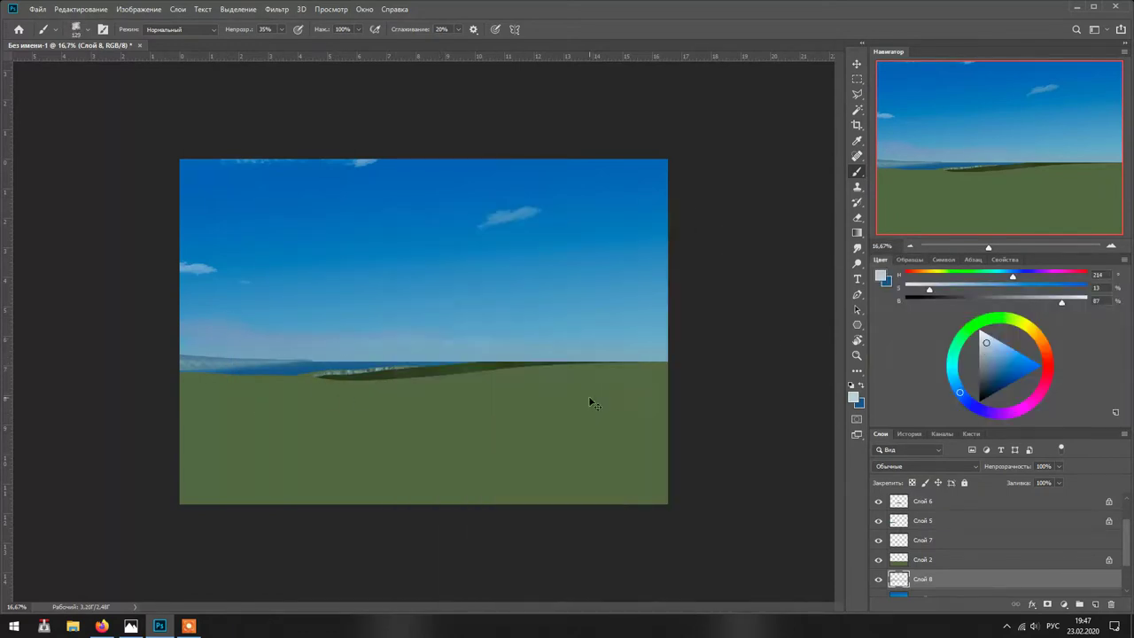
- Paint puffy pale clouds above the far shore at the left side of the picture
right_click(269, 351)
key(Escape)
click(204, 323)
key(6)
key(5)
alt+click(202, 326)
drag(199, 329, 266, 339)
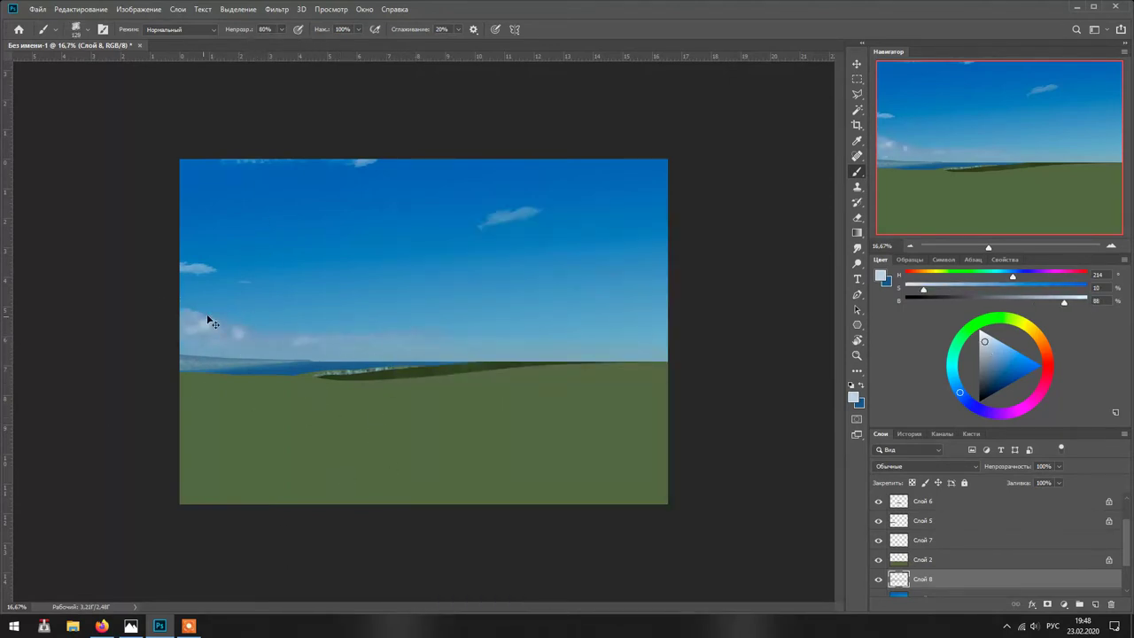
- Refine the low clouds above the horizon with several cloud brushes in darker and mid blues, reducing opacity to 29%
right_click(348, 355)
key(Escape)
right_click(275, 354)
key(Escape)
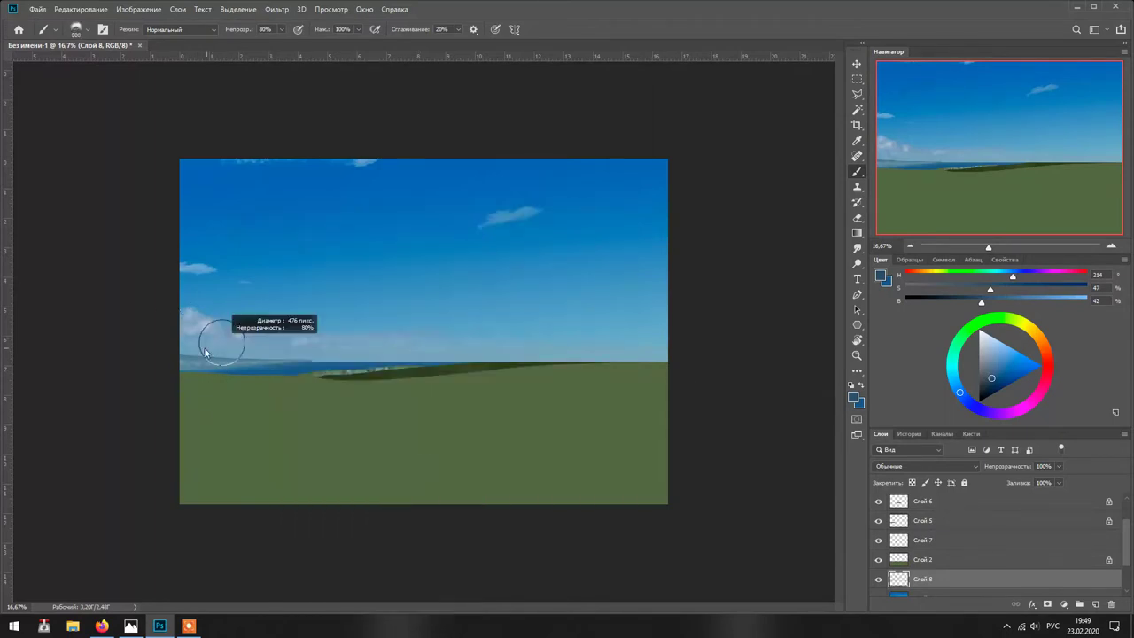
right_click(391, 468)
key(Escape)
right_click(320, 479)
key(Escape)
right_click(262, 460)
key(Escape)
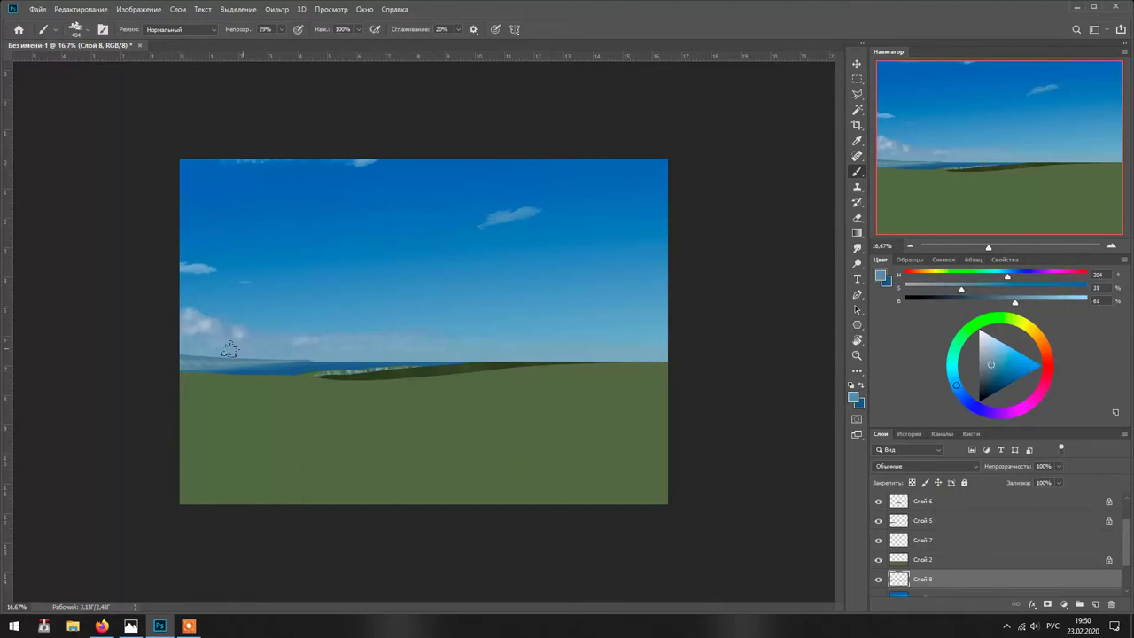
- Browse the brush presets and switch to a 126-pixel brush with a soft blue (H 205, S 27, B 75)
right_click(407, 401)
key(Escape)
right_click(273, 417)
key(Escape)
right_click(496, 460)
key(Escape)
right_click(580, 399)
key(Escape)
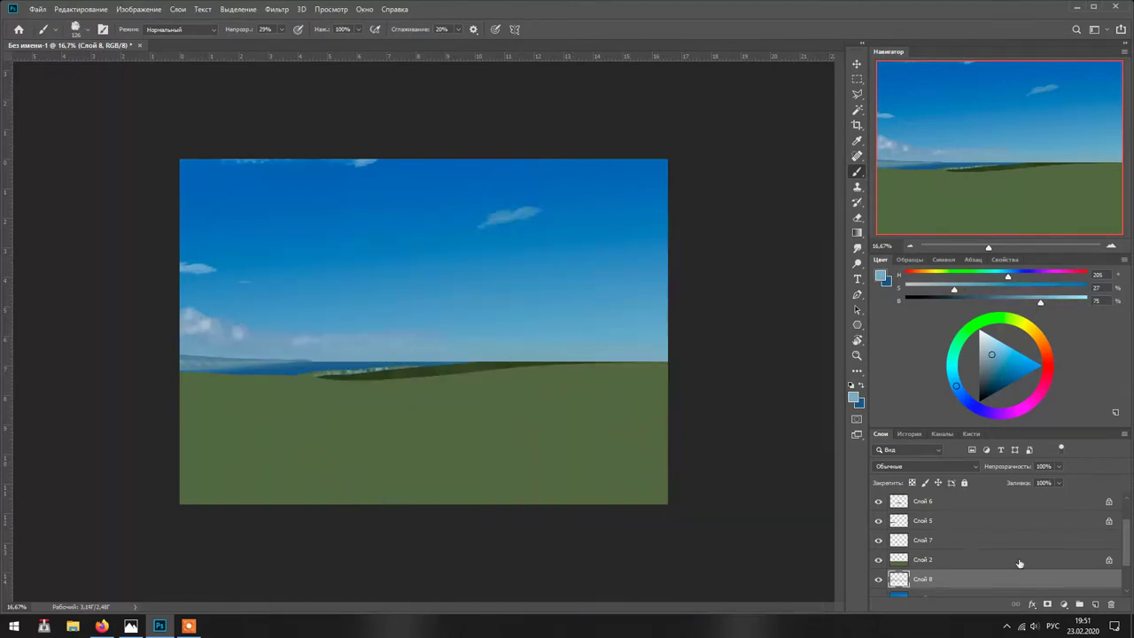
- Create a layer directly above the ground layer and choose a 163-pixel grass brush with a straw colour (H 51, S 27, B 75)
right_click(536, 450)
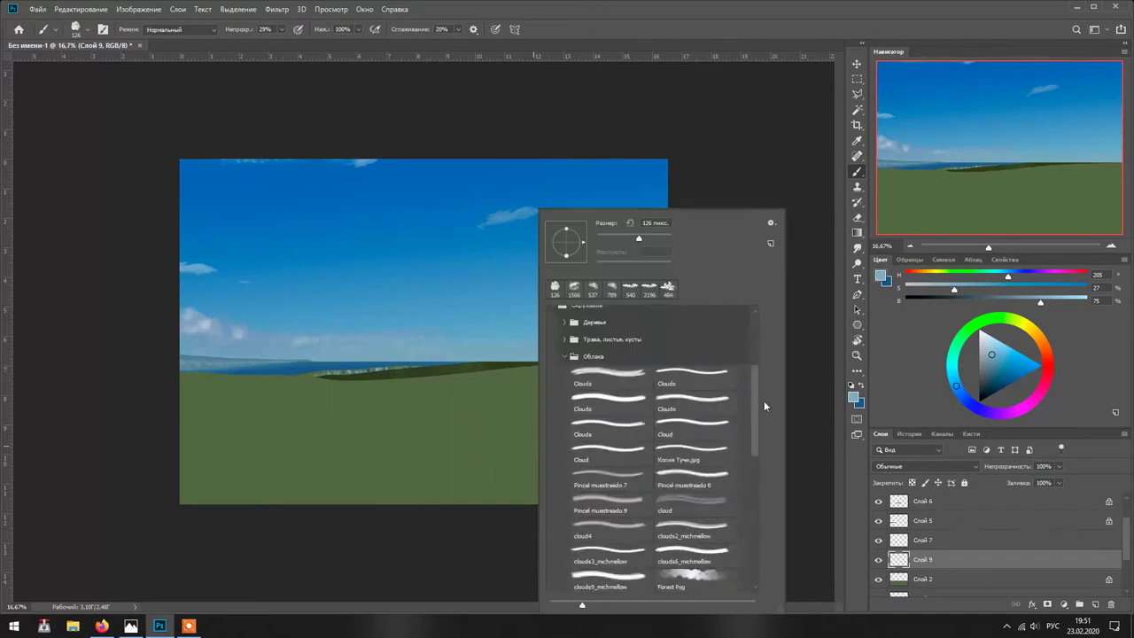
scroll(754, 339, up, 5)
scroll(675, 339, down, 5)
mouse_move(754, 496)
mouse_down()
mouse_move(752, 531)
mouse_move(757, 372)
mouse_move(760, 509)
mouse_up()
click(904, 261)
click(882, 260)
- Load the outline of Layer 7 as a selection and return to Layer 9 with the Brush tool
click(921, 539)
ctrl+click(898, 539)
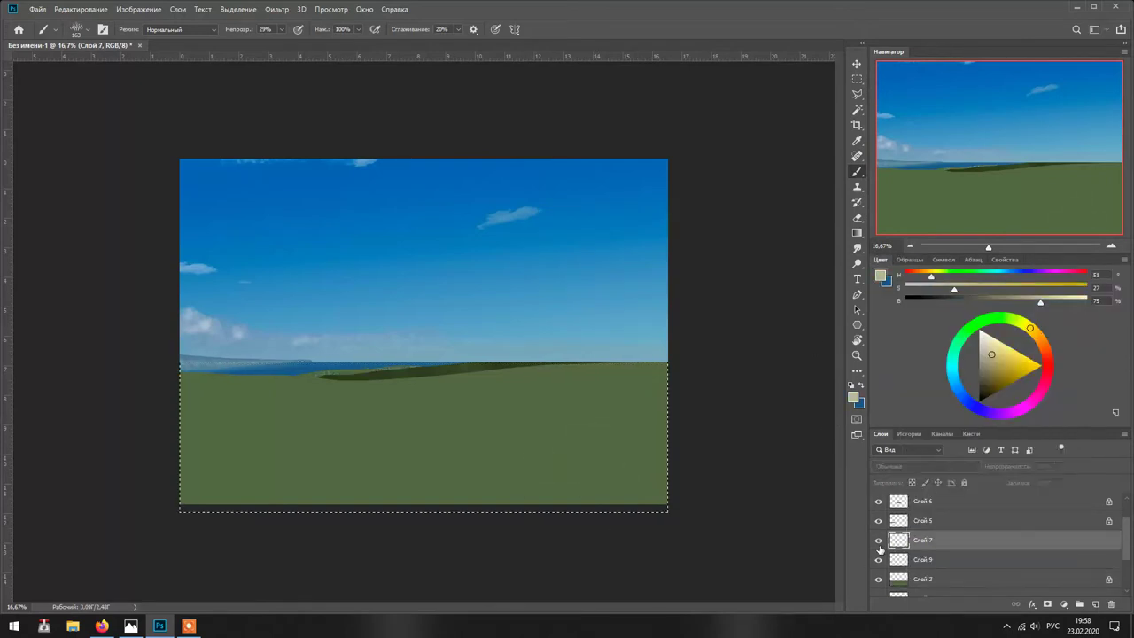
click(921, 520)
key(w)
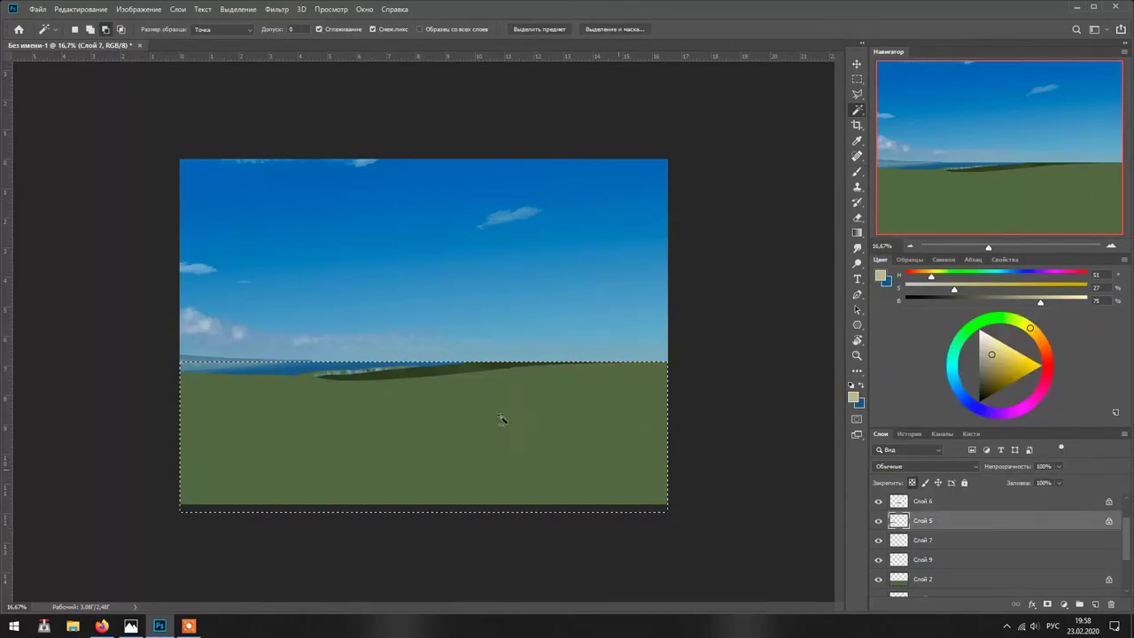
key(alt+bracketleft)
key(alt+bracketleft)
key(b)
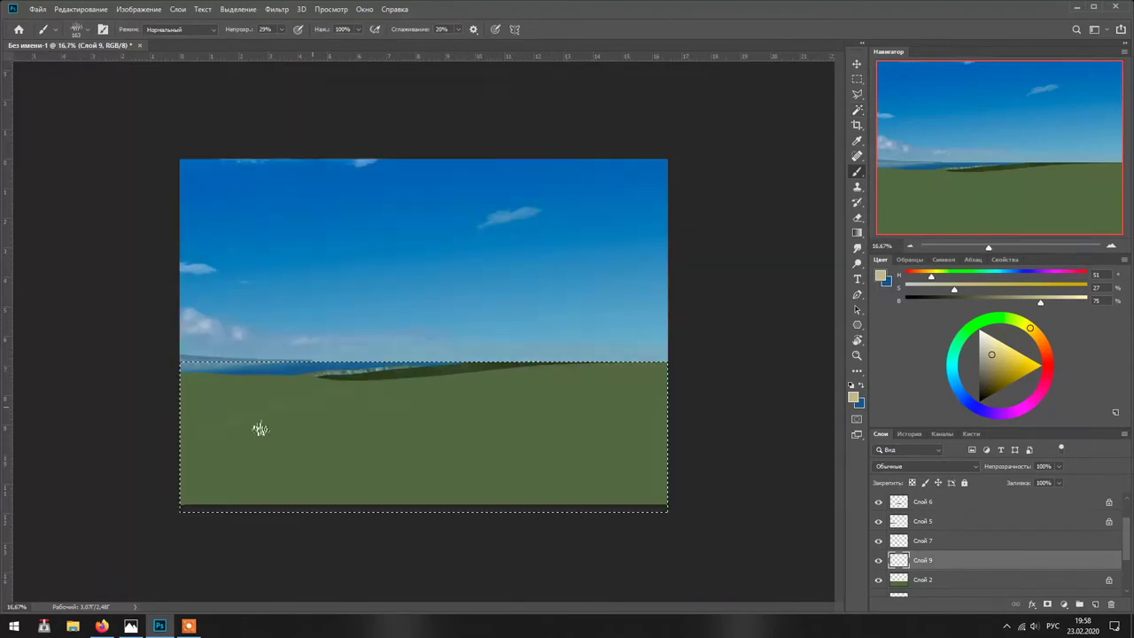
- Try straw-coloured grass strokes over the left part of the ground, at 100% opacity with smoothing at 0%
drag(187, 464, 356, 410)
key(ctrl+z)
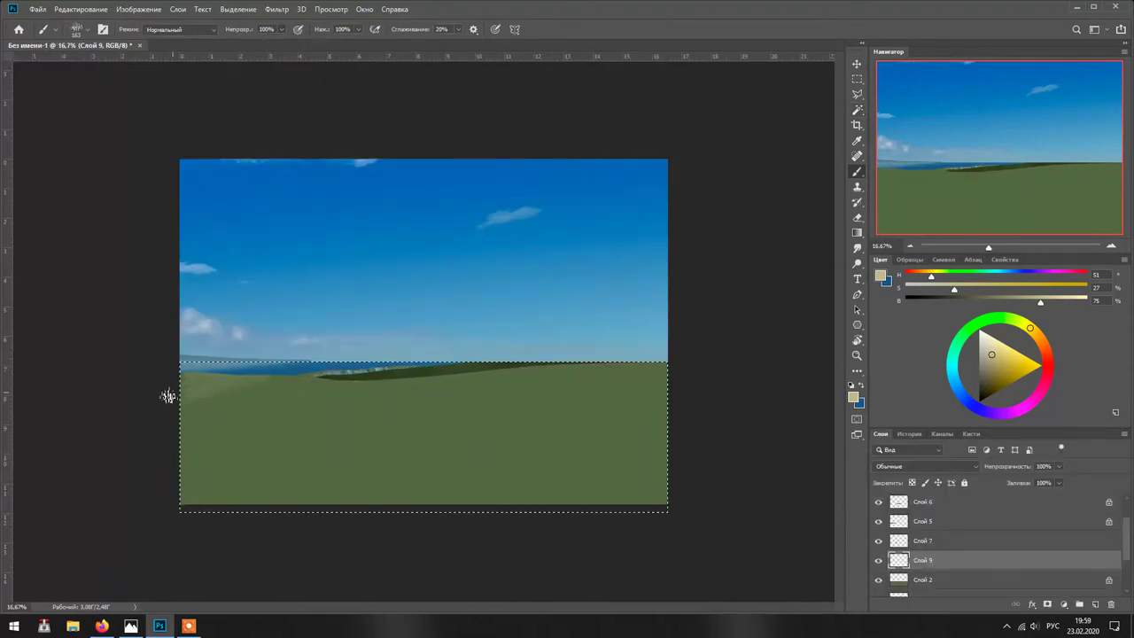
drag(237, 404, 291, 405)
key(ctrl+z)
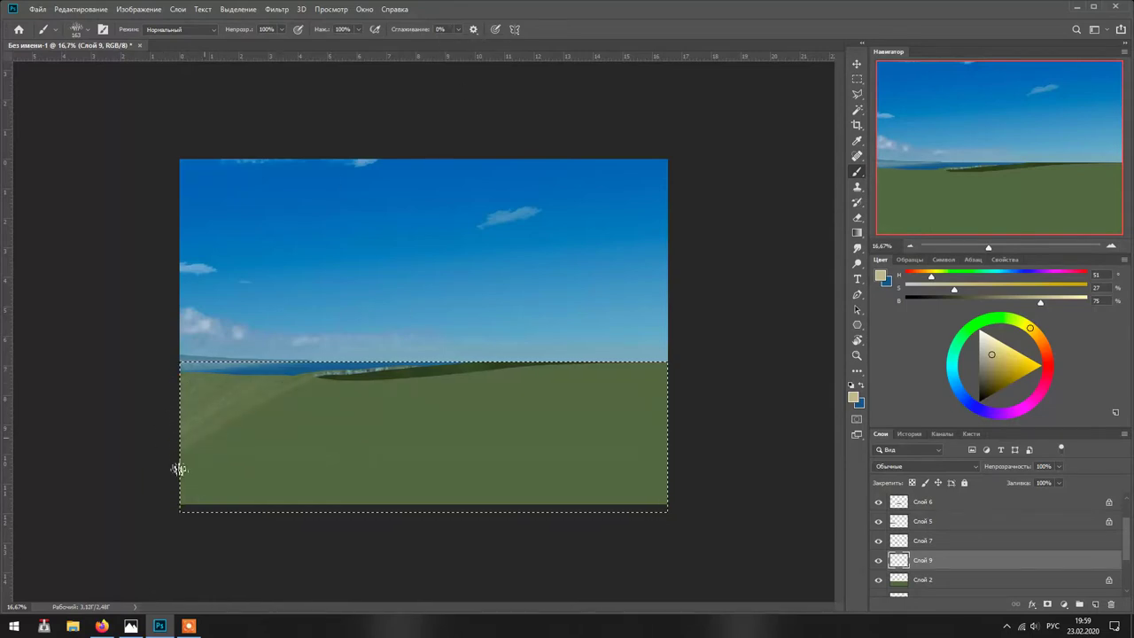
drag(179, 469, 198, 413)
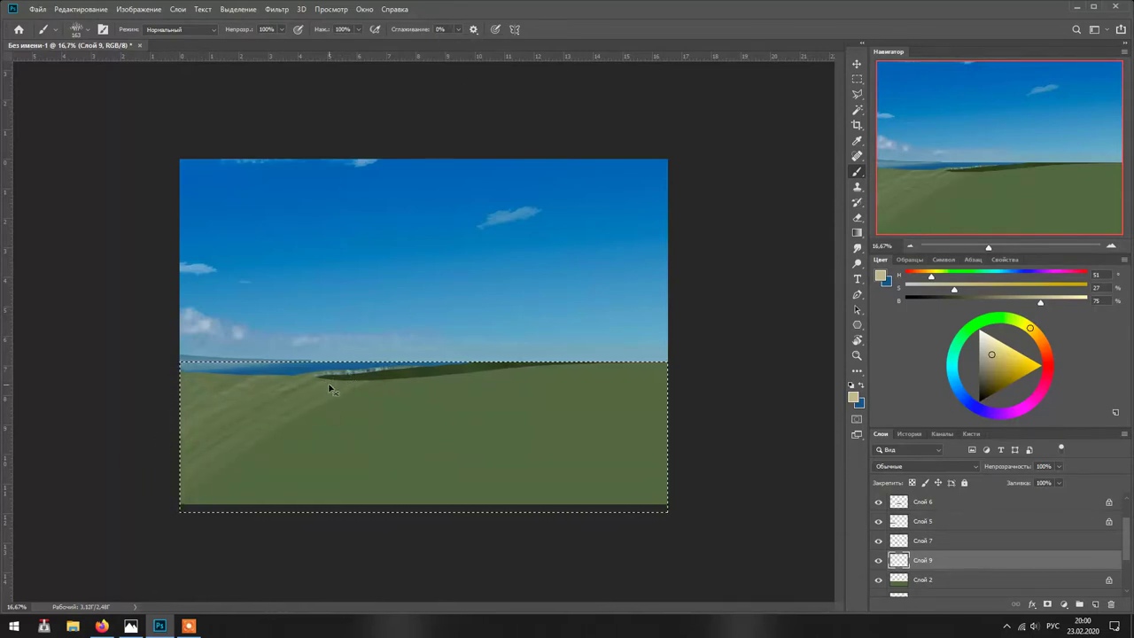
key(ctrl+z)
key(ctrl+z)
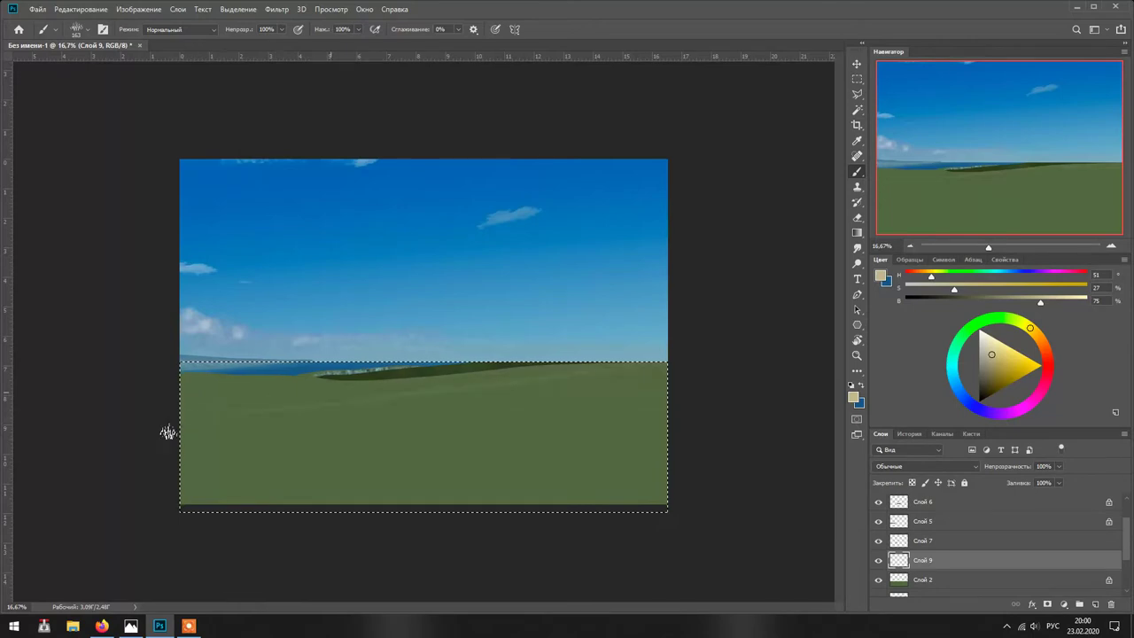
- Redo the straw-coloured grass streaks sweeping across the ground
key(ctrl+shift+z)
key(ctrl+shift+z)
key(ctrl+shift+z)
key(ctrl+shift+z)
key(ctrl+shift+z)
key(ctrl+shift+z)
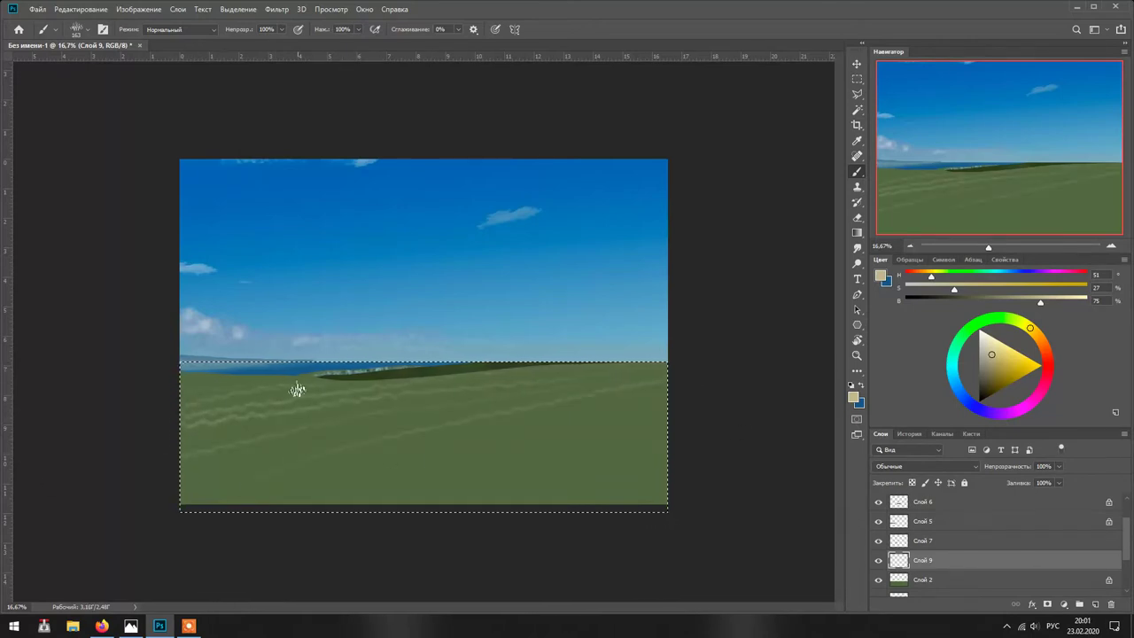
- Paint straw-coloured grass strokes across the upper part of the ground with the grass brush reduced to 128 pixels
key(ctrl+plus)
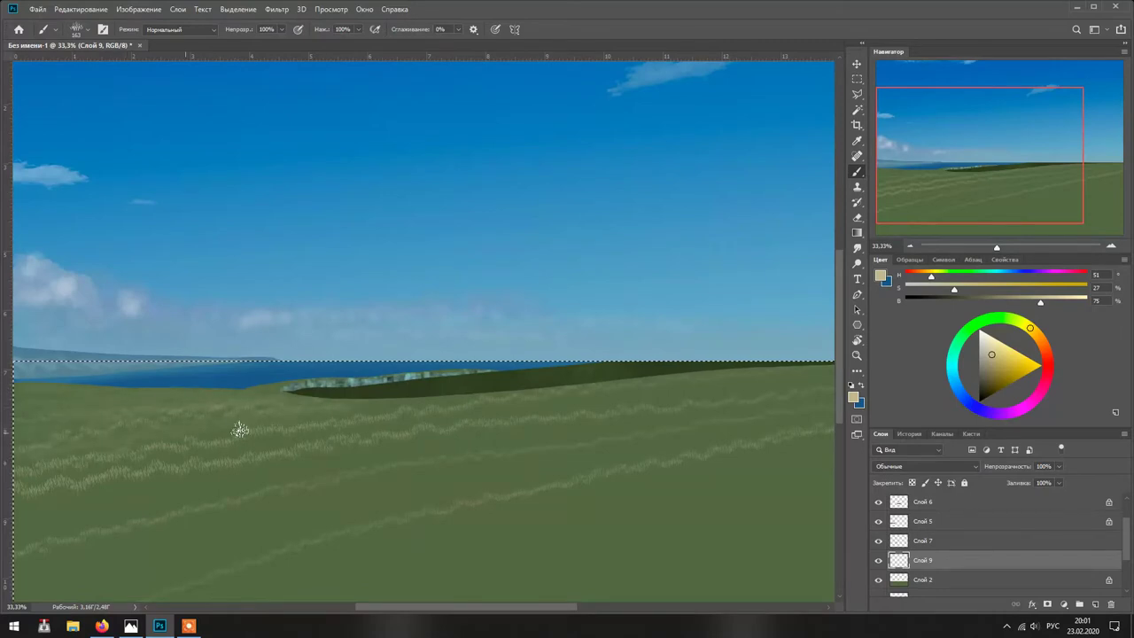
scroll(470, 384, down, 2)
key(F5)
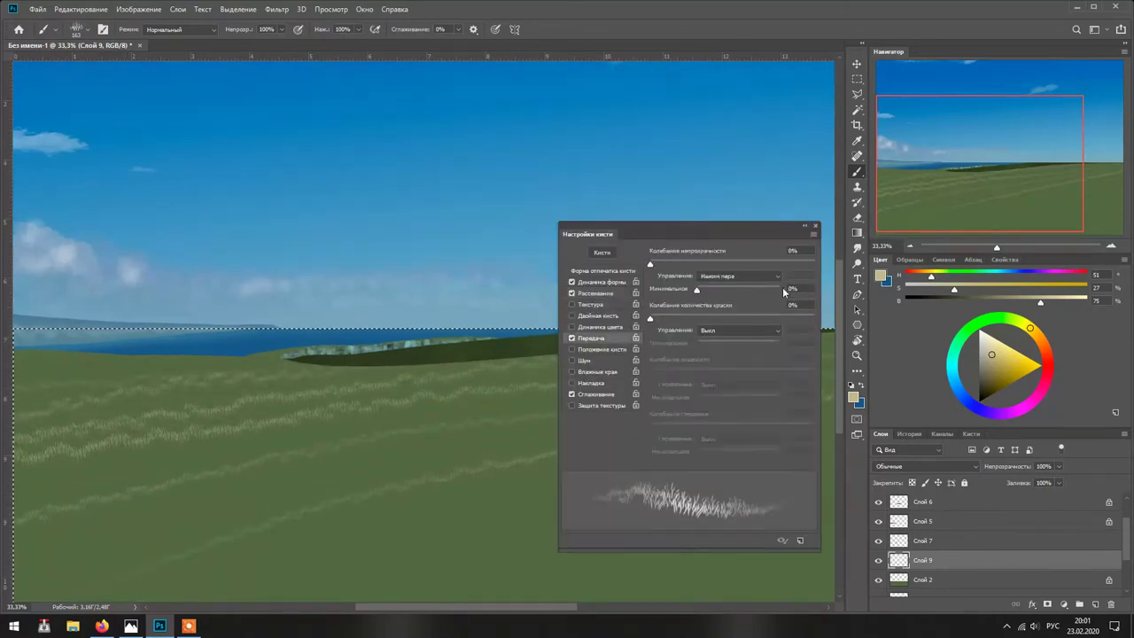
key(F5)
key(bracketright)
key(bracketright)
key(bracketright)
key(bracketright)
key(bracketright)
key(bracketleft)
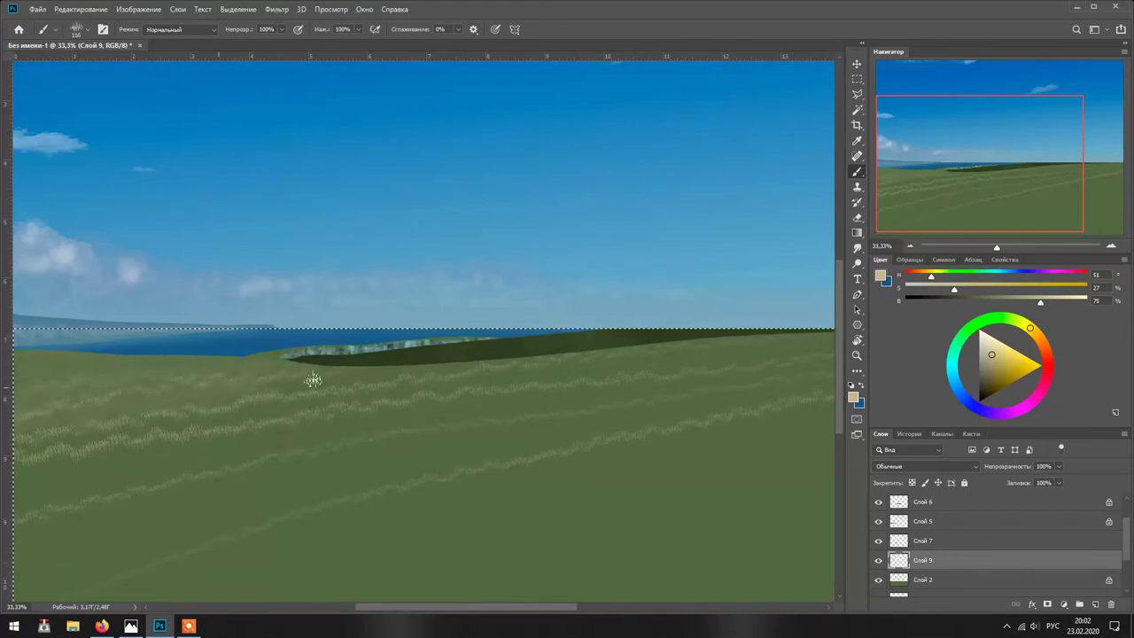
key(bracketright)
drag(94, 435, 834, 337)
- Cover the rest of the ground with larger straw-coloured grass strokes, enlarging the grass brush to 360 pixels for the foreground
key(ctrl+minus)
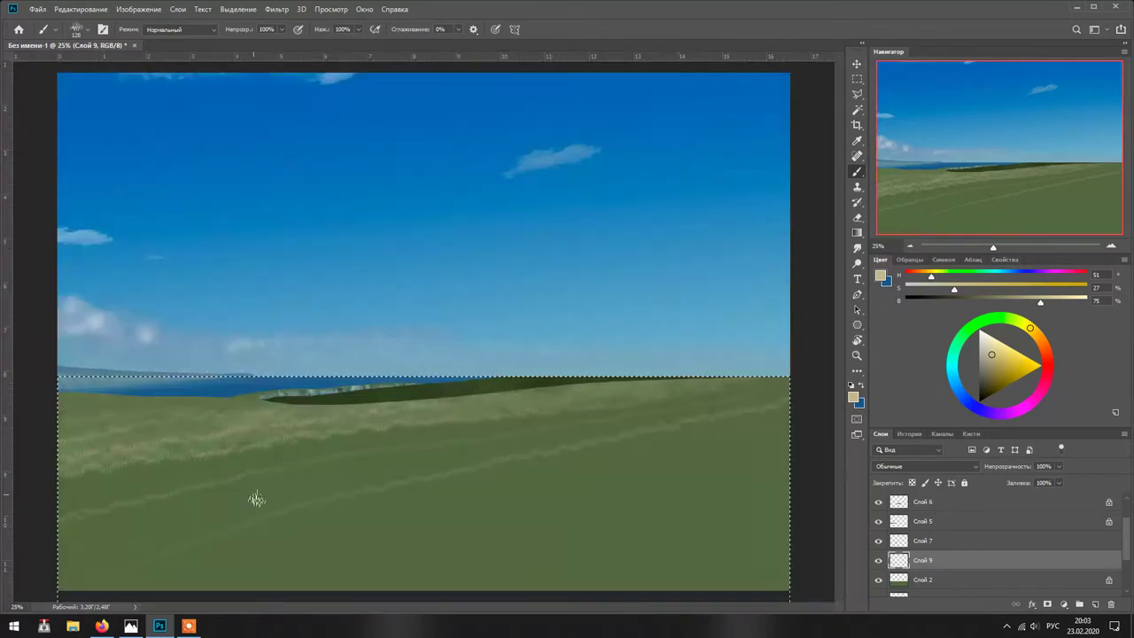
mouse_move(94, 486)
mouse_down()
mouse_move(298, 435)
mouse_move(717, 389)
mouse_up()
alt+right_click(147, 537)
alt+right_click(197, 518)
mouse_move(198, 518)
mouse_down()
mouse_move(594, 423)
mouse_move(239, 547)
mouse_move(569, 458)
mouse_move(644, 574)
mouse_move(654, 433)
mouse_move(706, 556)
mouse_move(242, 525)
mouse_move(637, 496)
mouse_up()
key(F5)
click(776, 276)
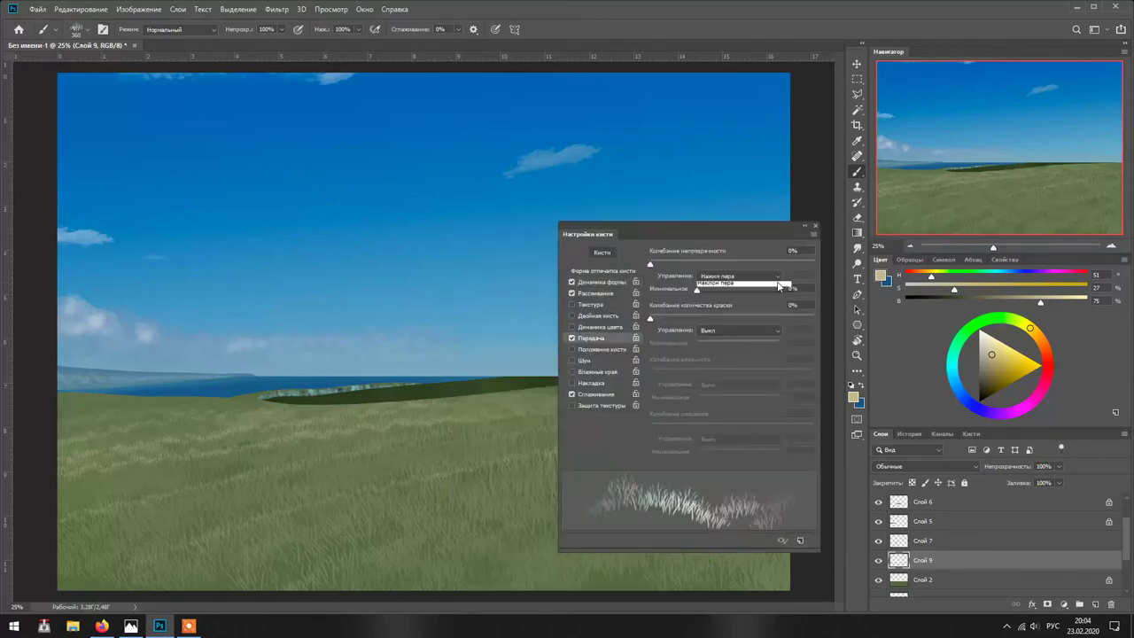
key(F5)
drag(638, 470, 412, 576)
key(ctrl+z)
- Build up lighter grass patches in the foreground and middle of the ground, with the brush reduced to 224 pixels for the farther grass
drag(427, 531, 538, 503)
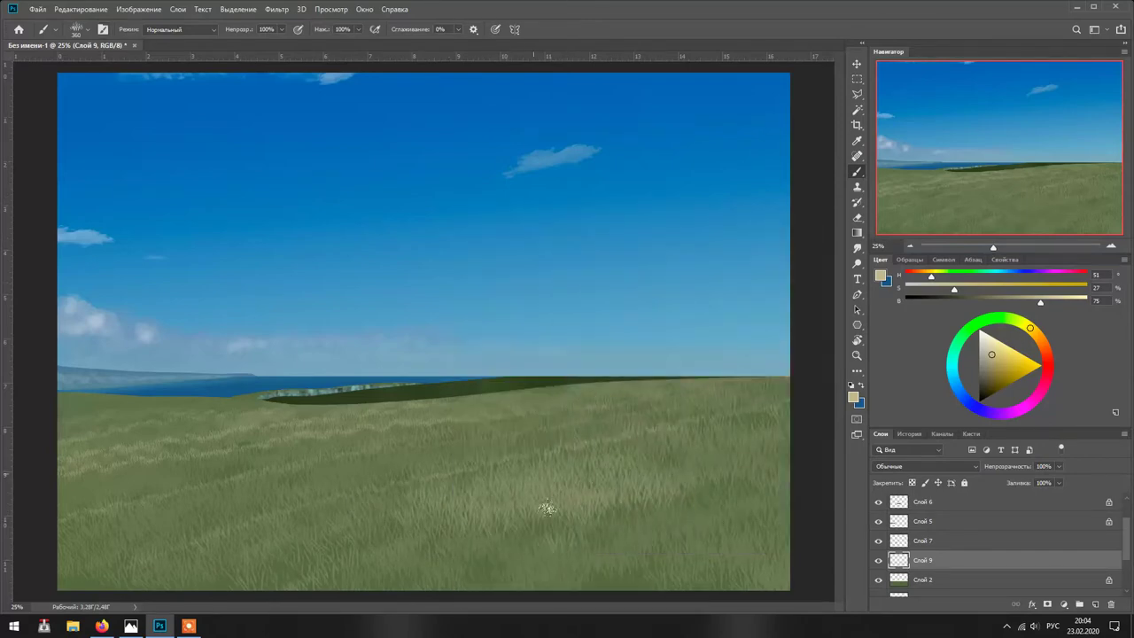
drag(354, 566, 758, 446)
drag(395, 514, 430, 453)
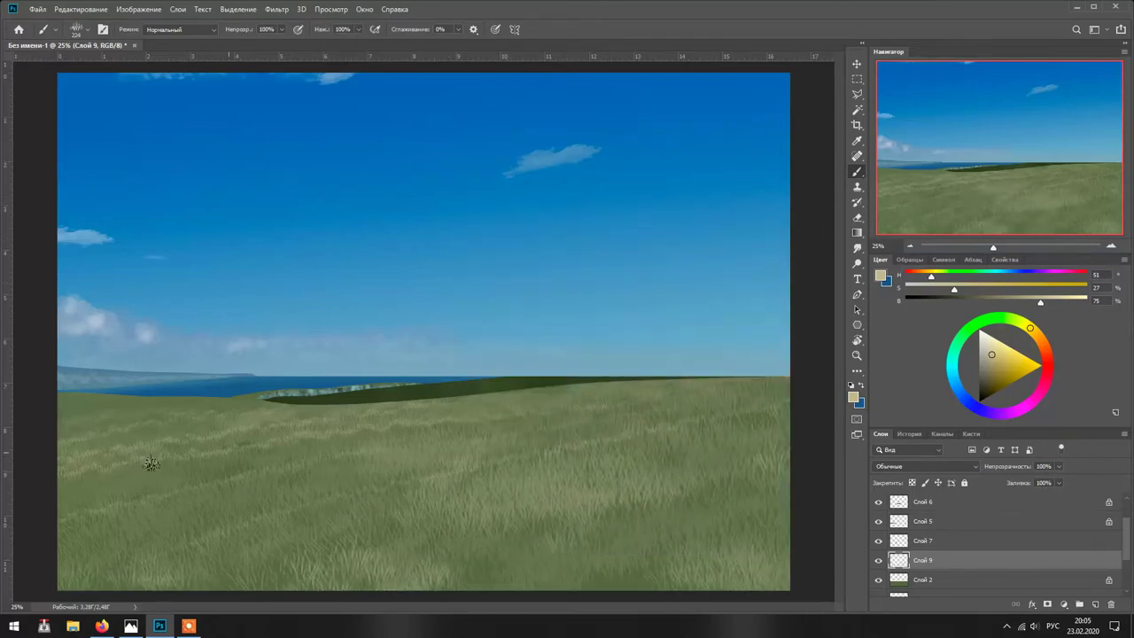
drag(224, 475, 328, 438)
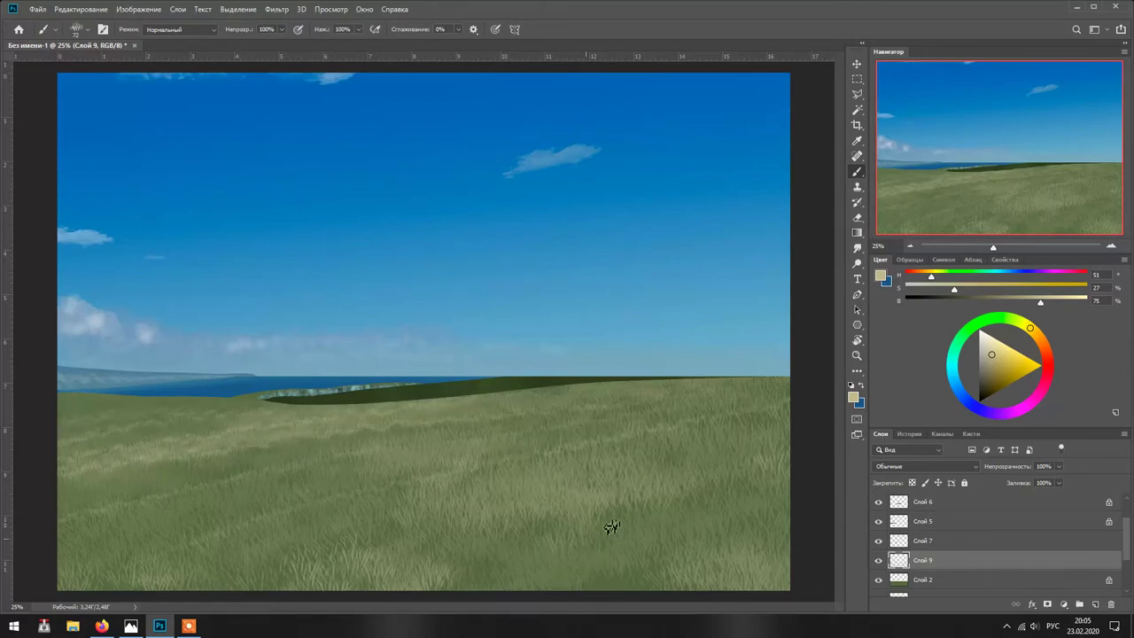
- Add muted reddish-brown grass (H 12, S 26, B 51) to the middle of the ground on Layer 9
click(1036, 334)
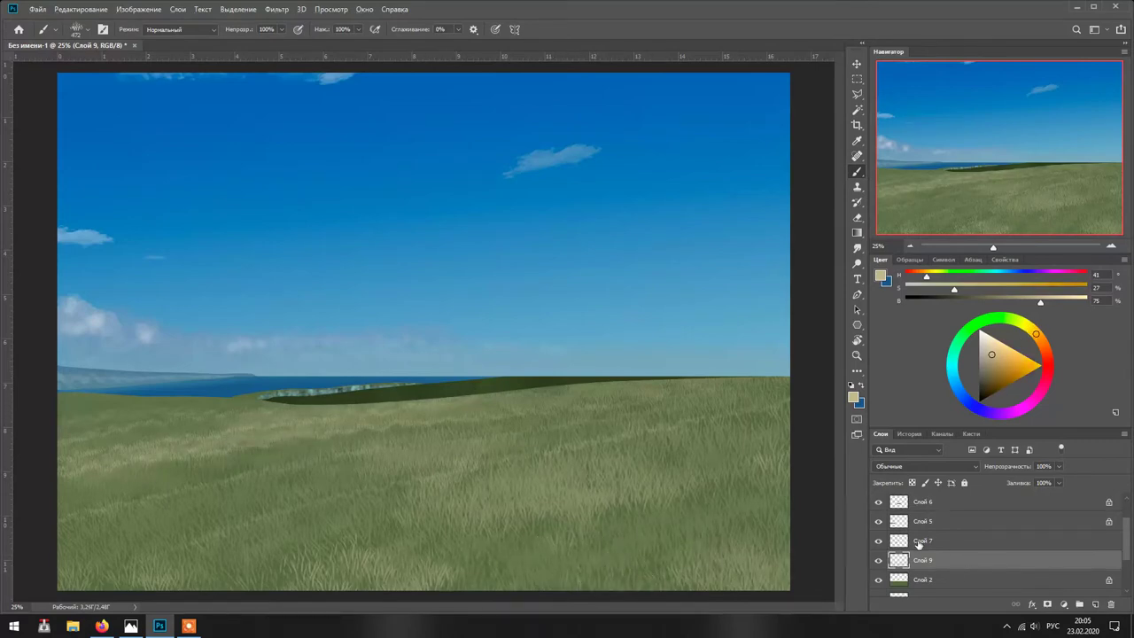
alt+click(438, 498)
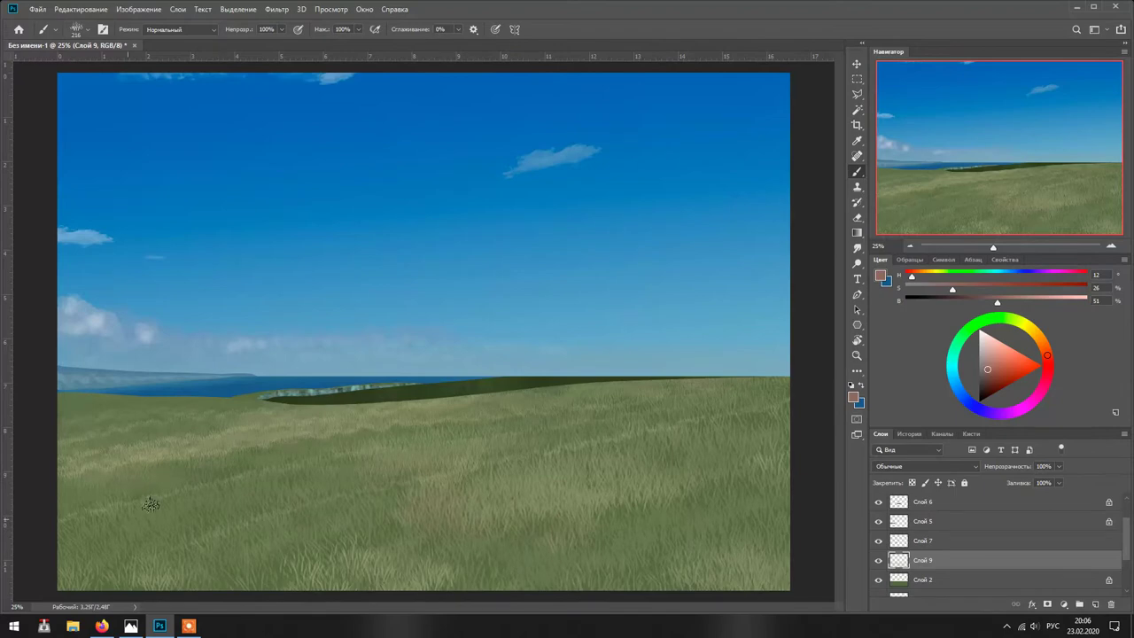
- Create a layer directly below Layer 9 and tint the grass there with dark red-brown (H 12, S 38, B 38) strokes
click(1095, 603)
alt+click(496, 510)
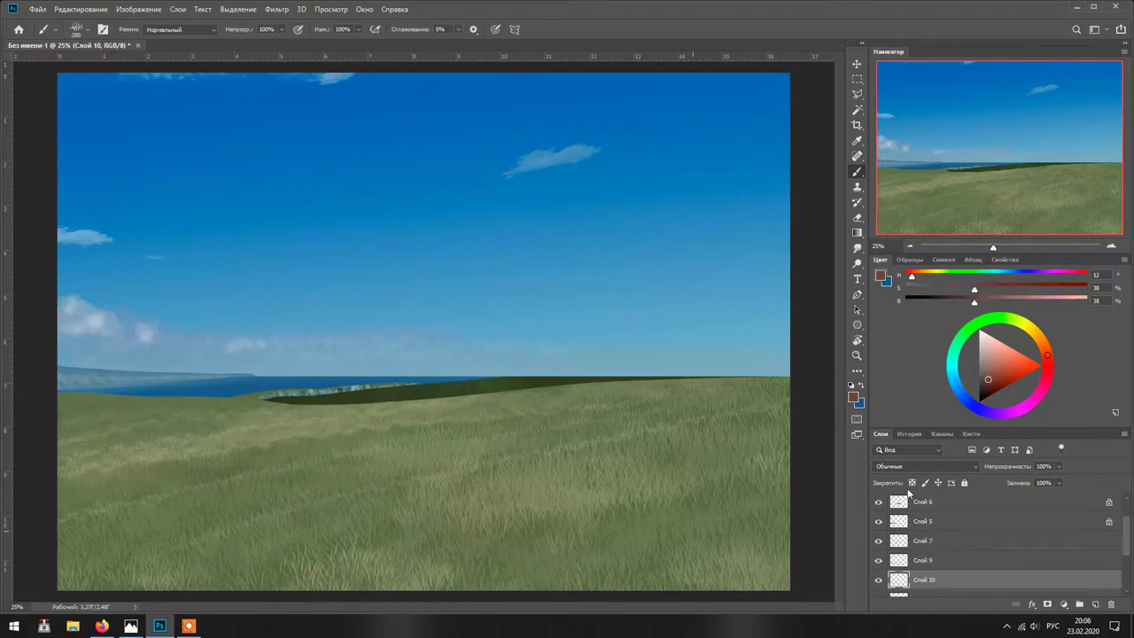
alt+click(801, 483)
alt+click(779, 553)
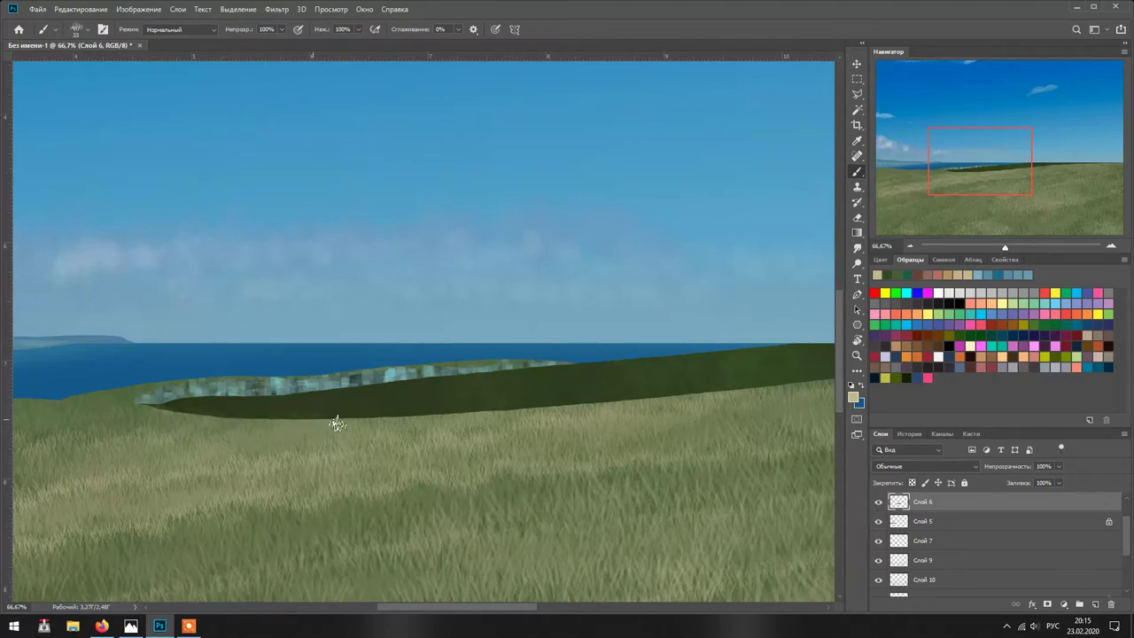
- Rework the lower edge of the dark land strip on Layer 6 with a small green grass brush
scroll(558, 377, right, 8)
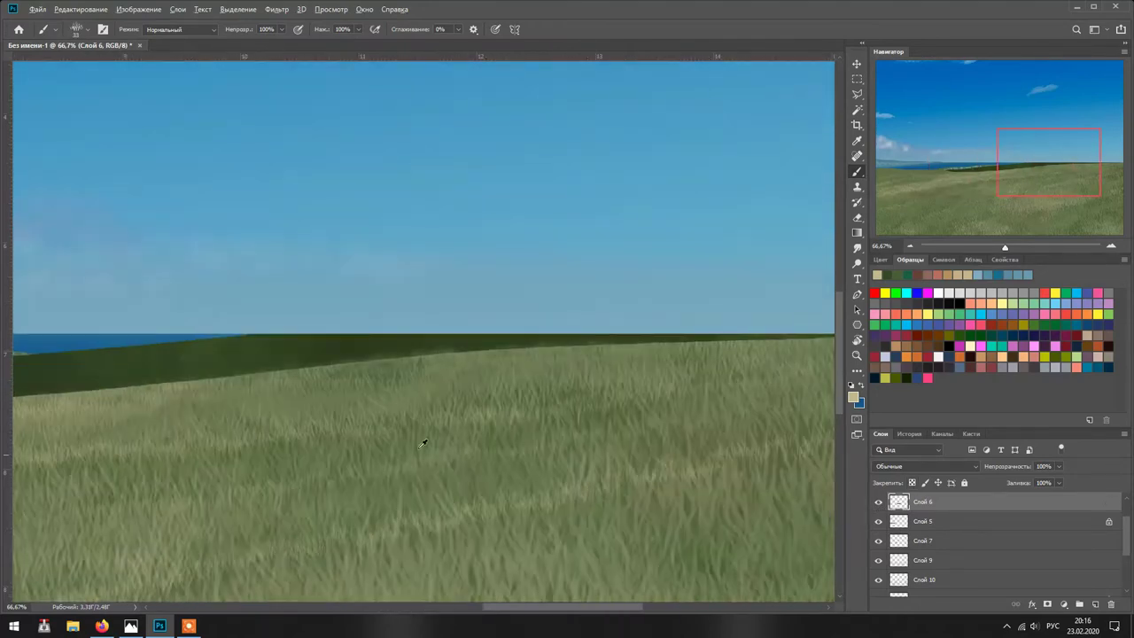
scroll(354, 380, left, 8)
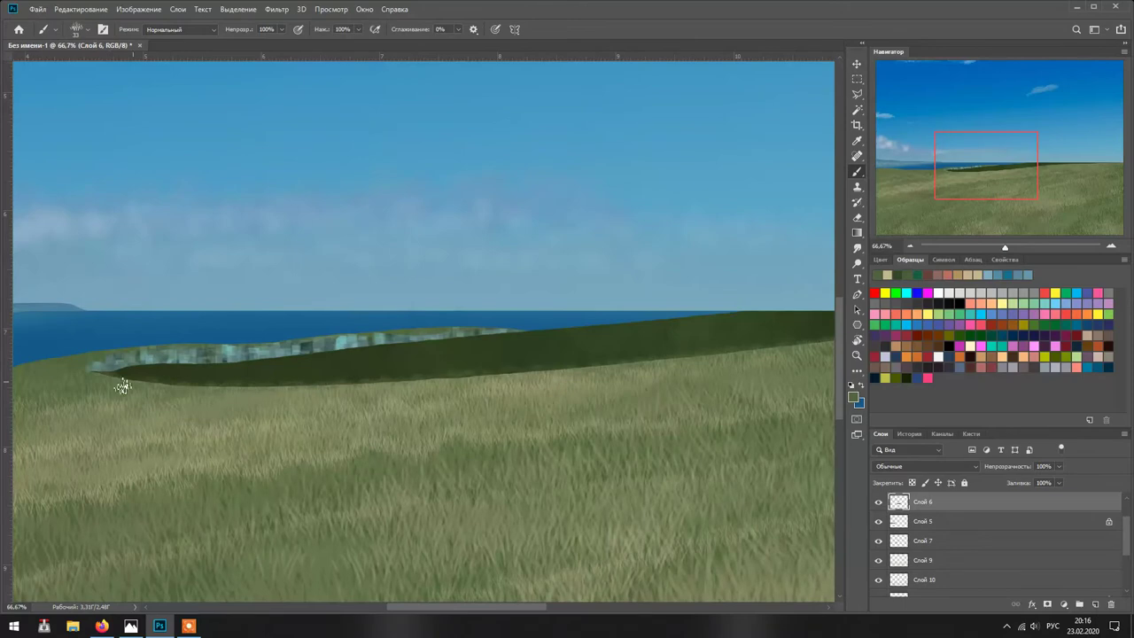
key(ctrl+0)
- Paint dark olive-brown grass shadows (H 43, S 38, B 29) over the ground on Layer 10 with a 237-pixel brush
ctrl+click(497, 503)
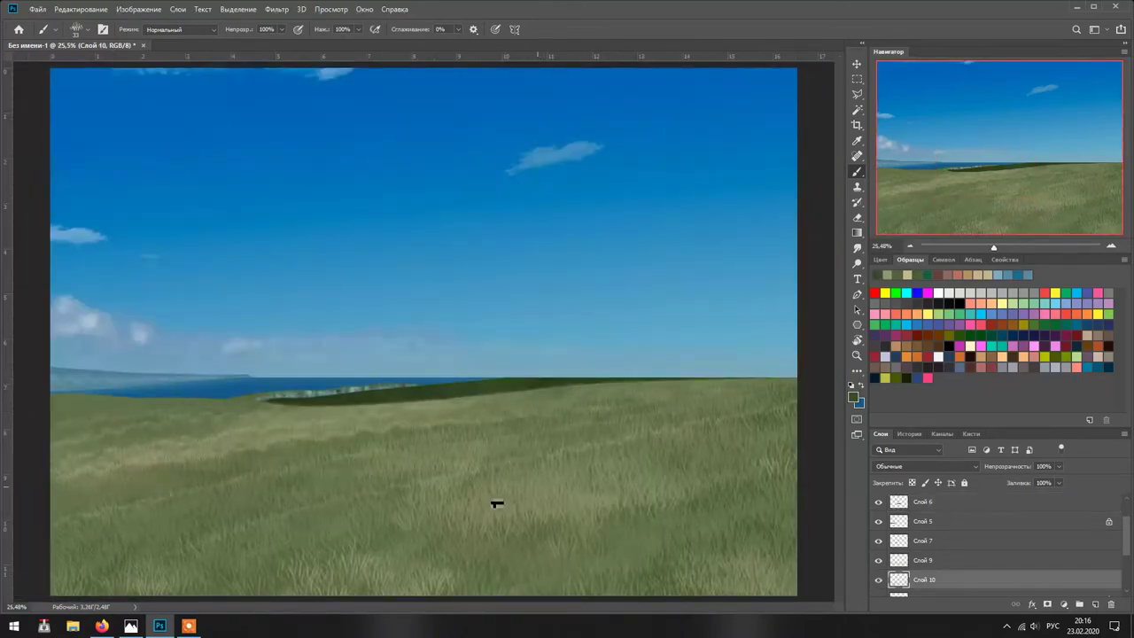
key(F6)
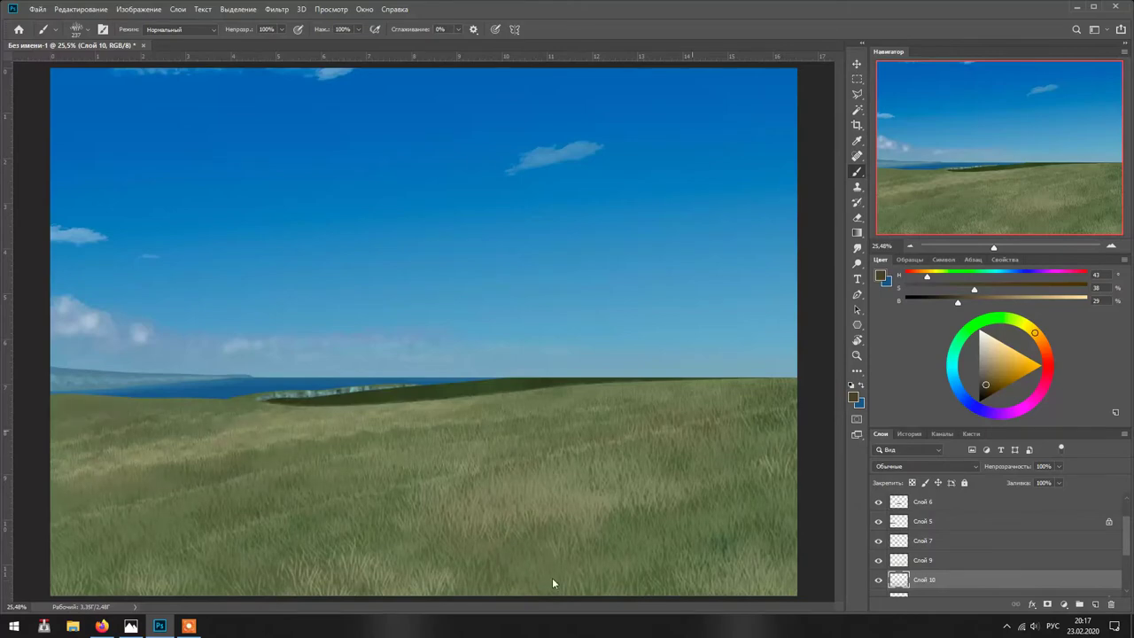
- Reduce the opacity of the grass on Layer 9 and of Layer 7
click(912, 559)
click(1058, 466)
drag(1047, 482, 1045, 482)
click(882, 542)
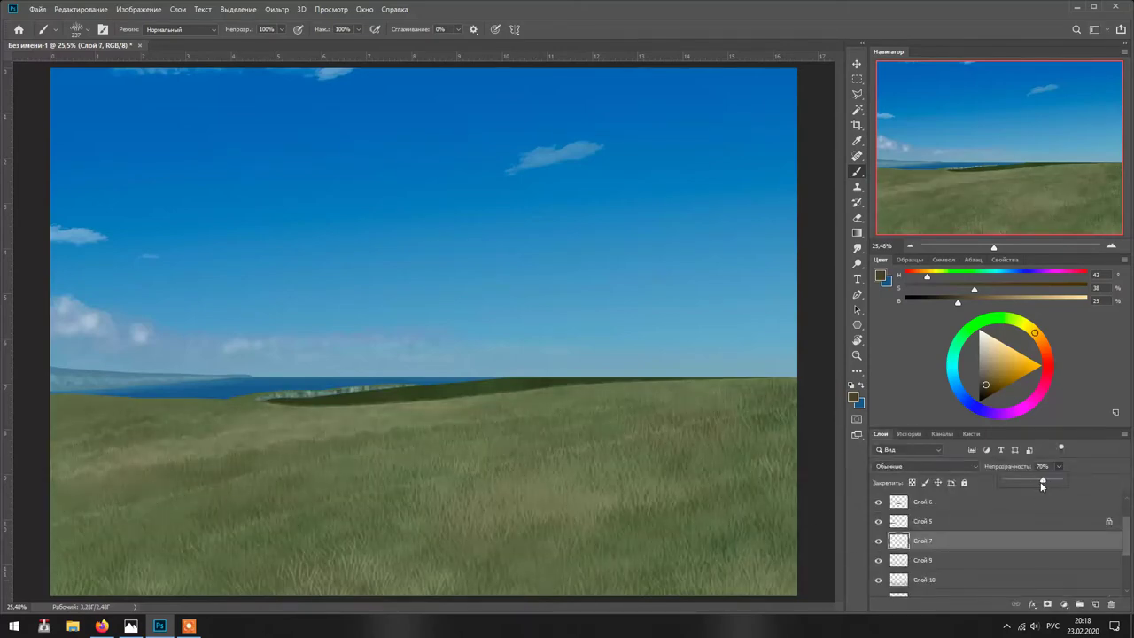
- Prepare to haze the shore on Layer 5: sample the pale cloud blue (H 211, S 24, B 78) and choose a brush at 12% opacity
click(921, 521)
right_click(673, 213)
double_click(753, 496)
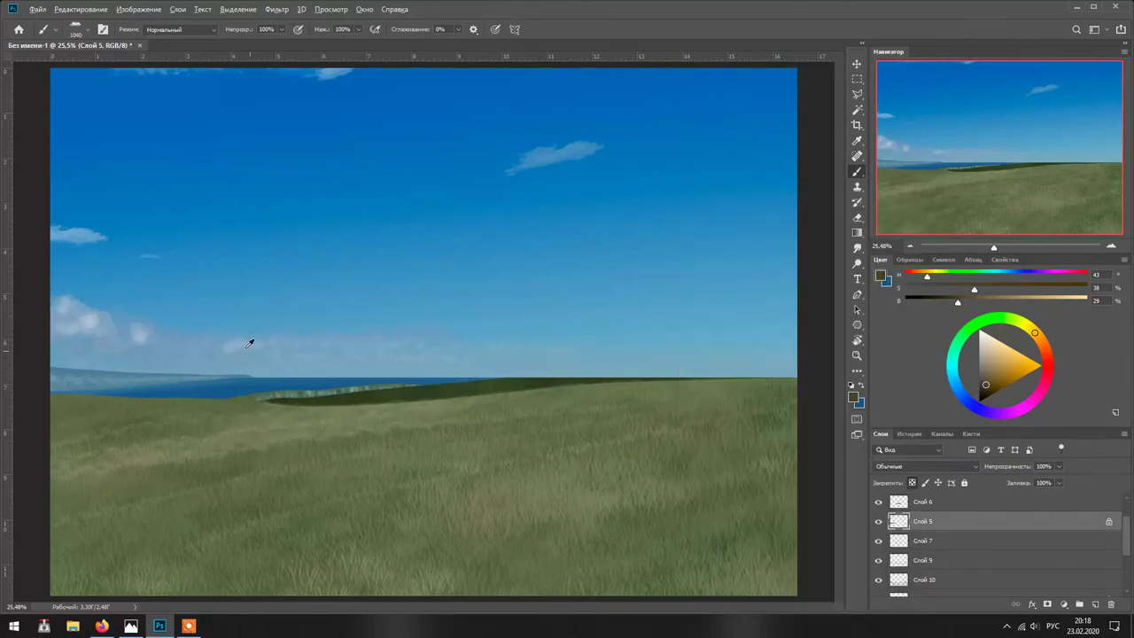
alt+click(250, 343)
right_click(620, 212)
double_click(760, 483)
key(3)
key(4)
right_click(458, 375)
click(301, 373)
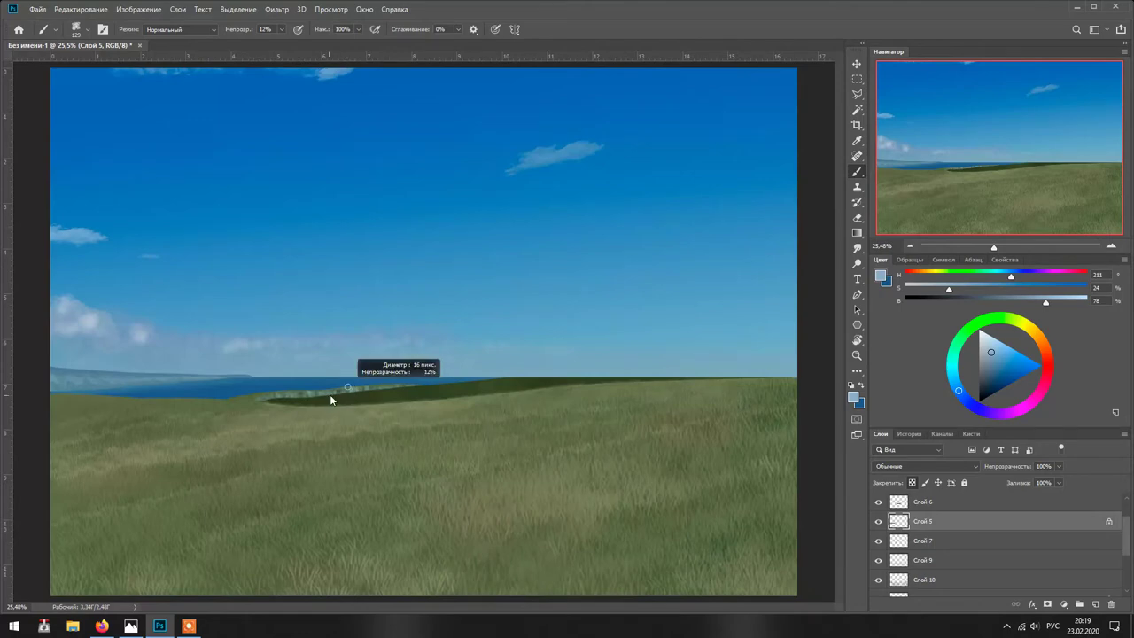
- Glaze blue haze (H 211, S 24, B 68) over the textured shore and dark land strip using a small soft brush at 74% opacity
key(ctrl+plus)
right_click(324, 397)
key(Escape)
key(bracketleft)
key(bracketleft)
key(bracketleft)
alt+click(478, 396)
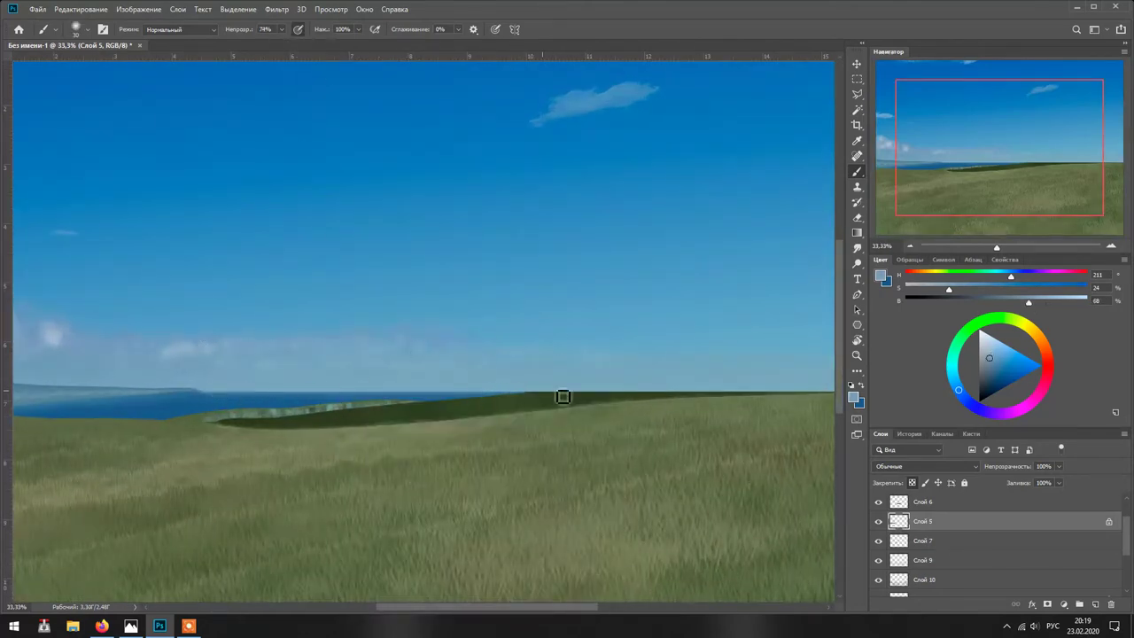
key(ctrl+0)
ctrl+click(610, 382)
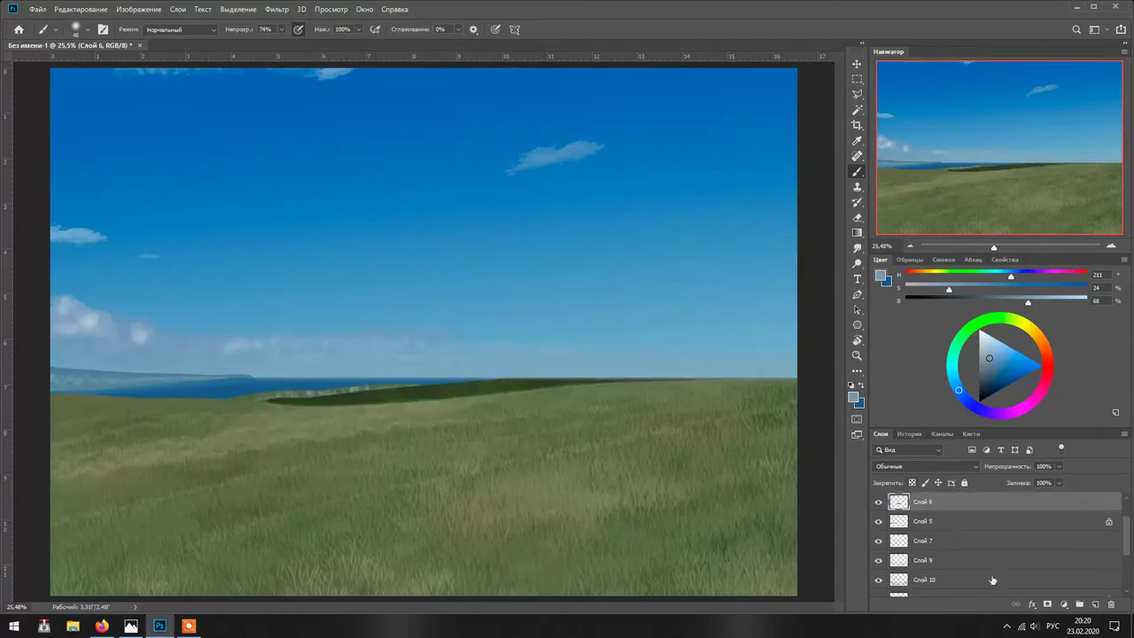
- Select ground Layer 2, sample the water blue (H 214, S 61, B 54) and set the brush opacity to 100%
ctrl+click(274, 412)
scroll(119, 394, up, 3)
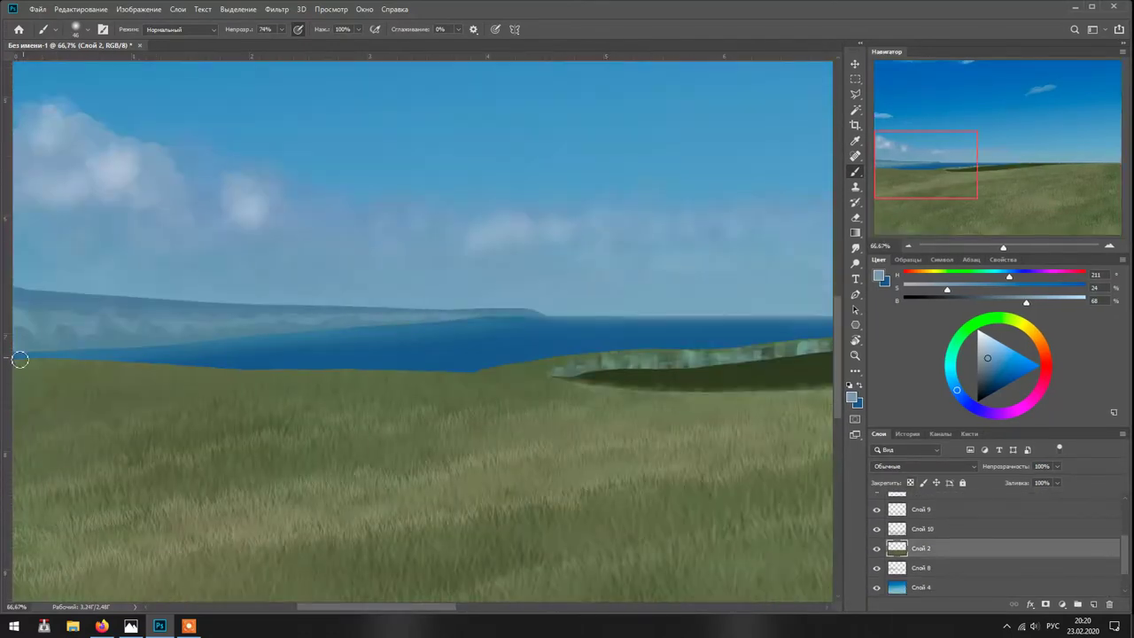
alt+click(633, 349)
key(0)
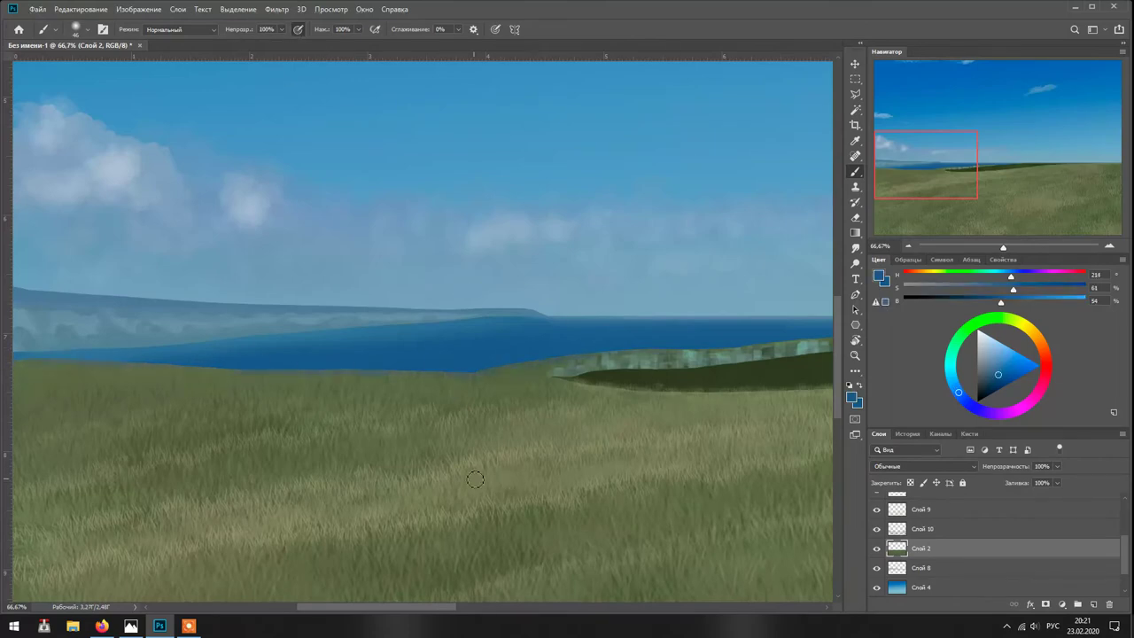
- Try softening the ground's edge against the water with the Blur tool and a 62-pixel Mixer Brush
click(855, 247)
key(bracketleft)
key(bracketleft)
key(bracketleft)
key(bracketleft)
key(bracketleft)
right_click(855, 171)
click(916, 205)
right_click(447, 375)
key(Escape)
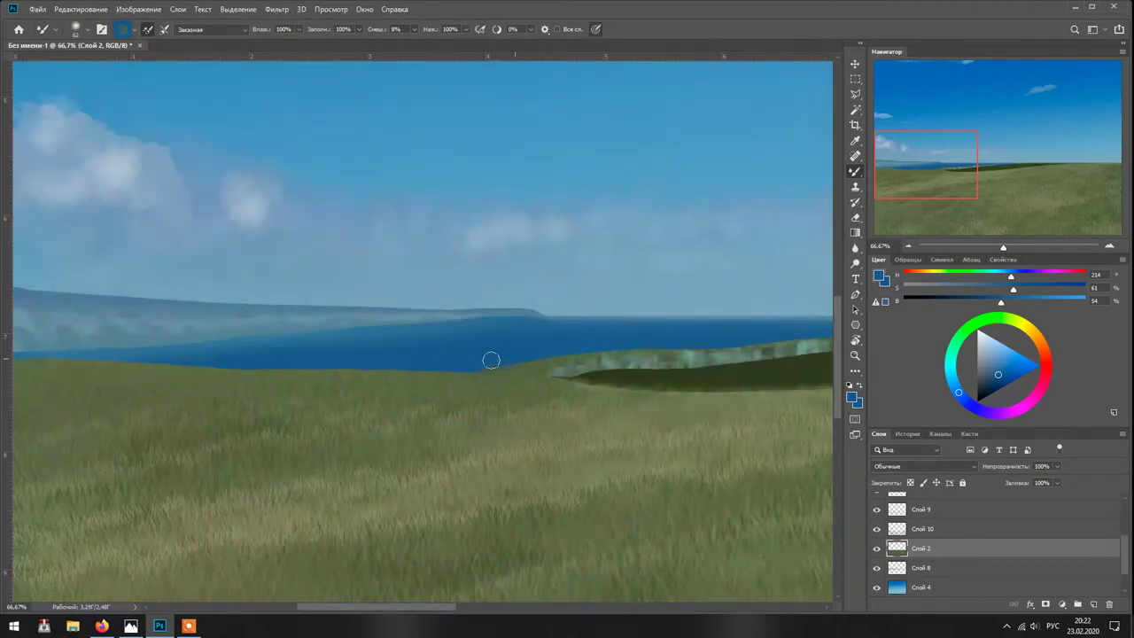
- Return to the Brush tool at 22 pixels and sample the water blue (H 211, S 55, B 58) near the ground's left edge
right_click(855, 171)
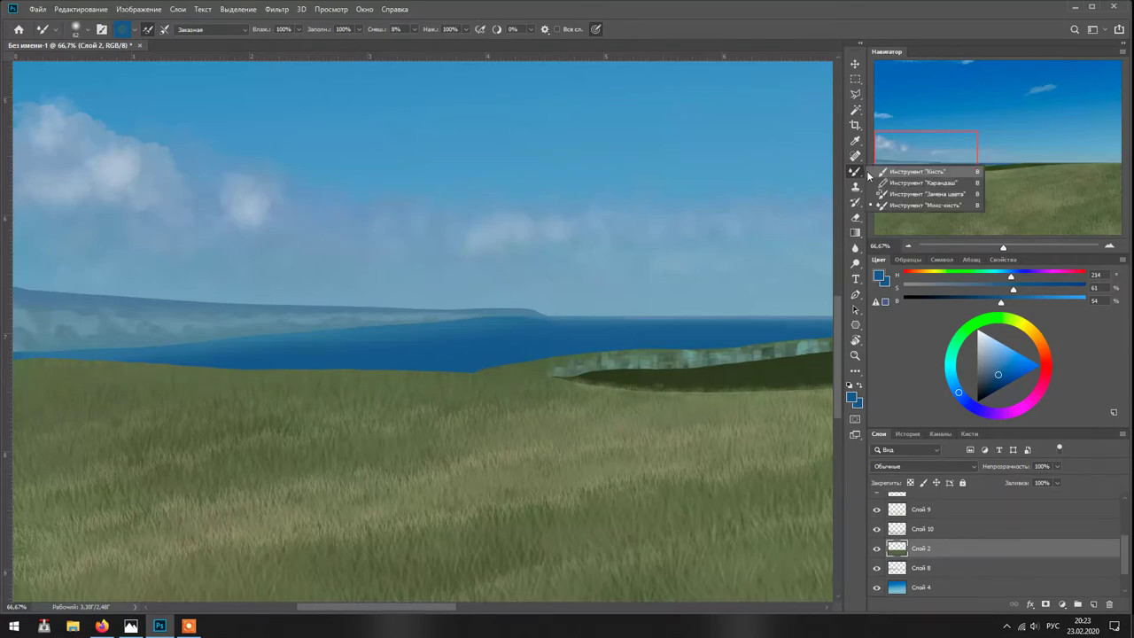
click(912, 172)
scroll(73, 438, up, 3)
alt+click(42, 458)
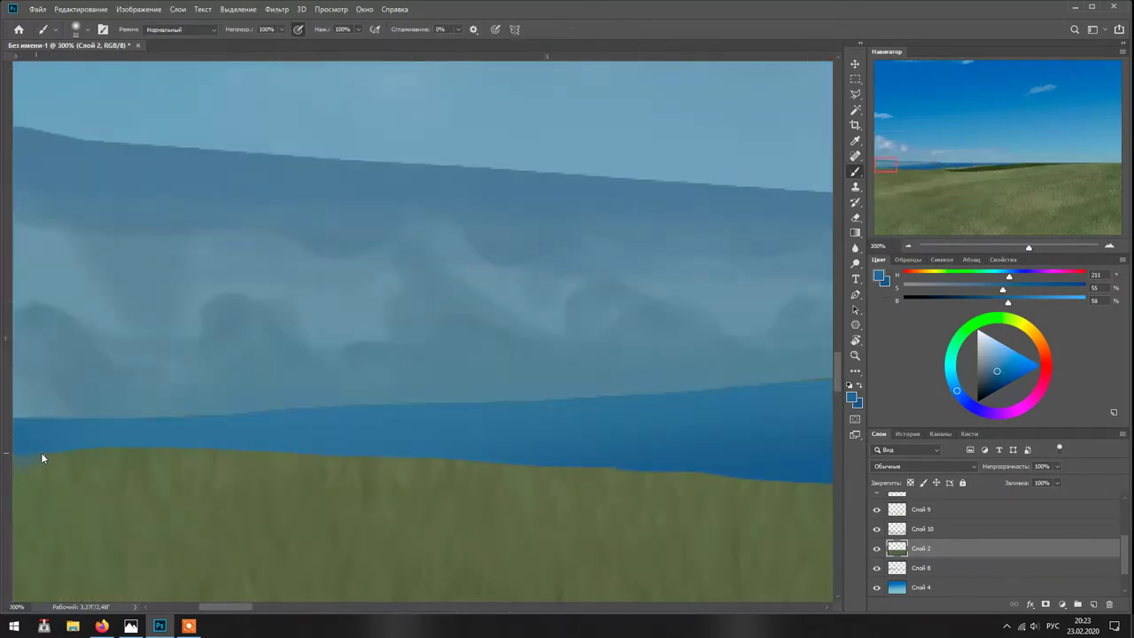
key(Delete)
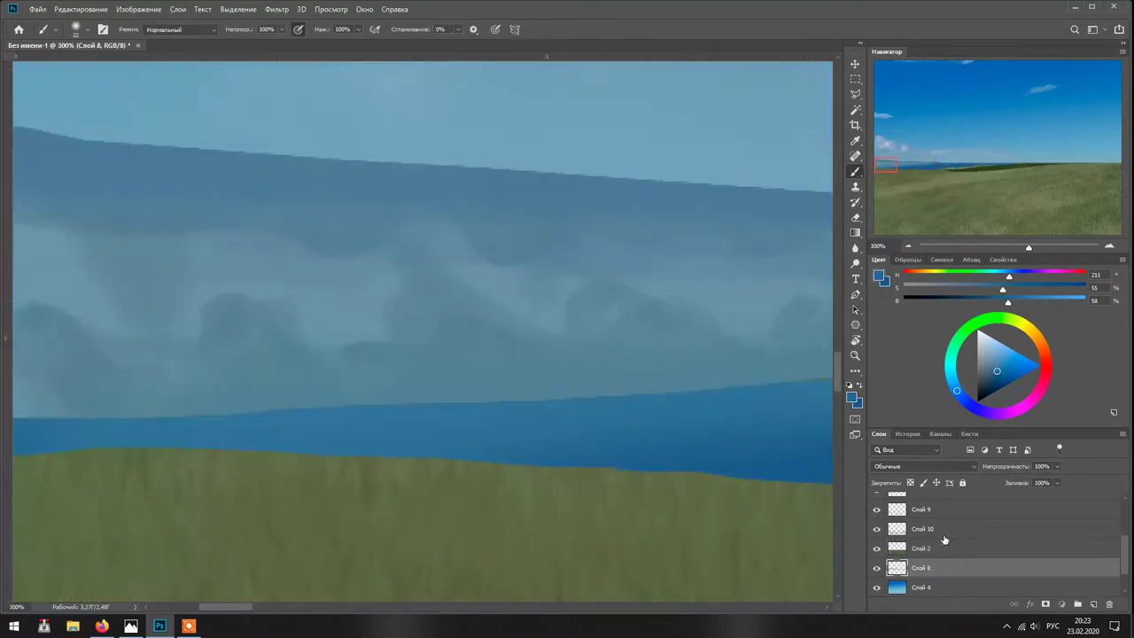
click(519, 114)
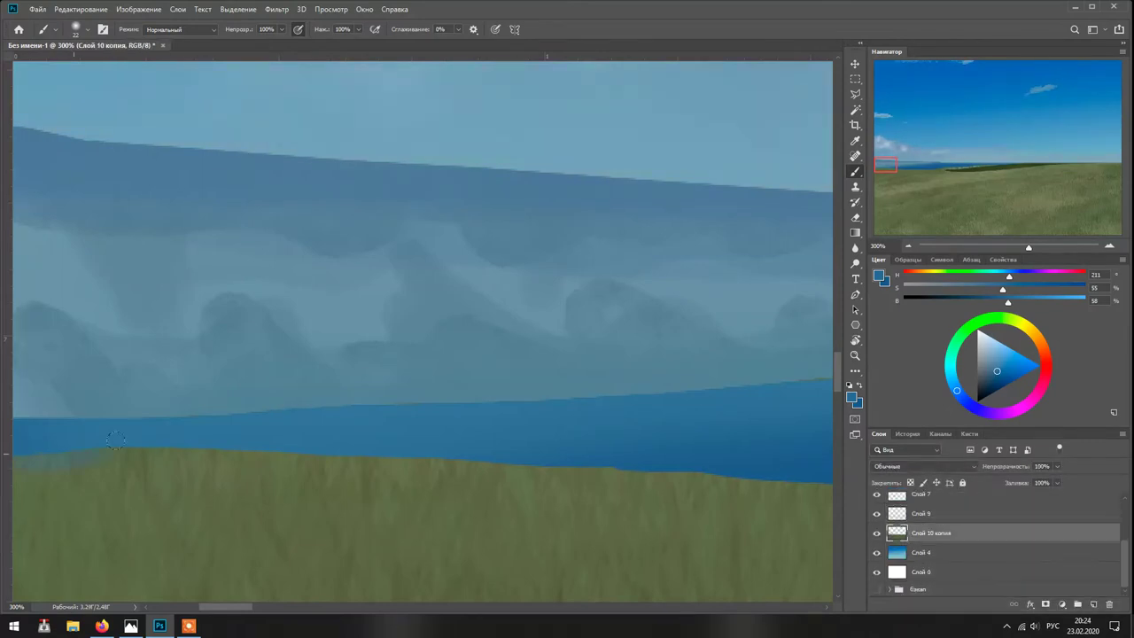
drag(96, 445, 93, 445)
key(ctrl+z)
key(ctrl+z)
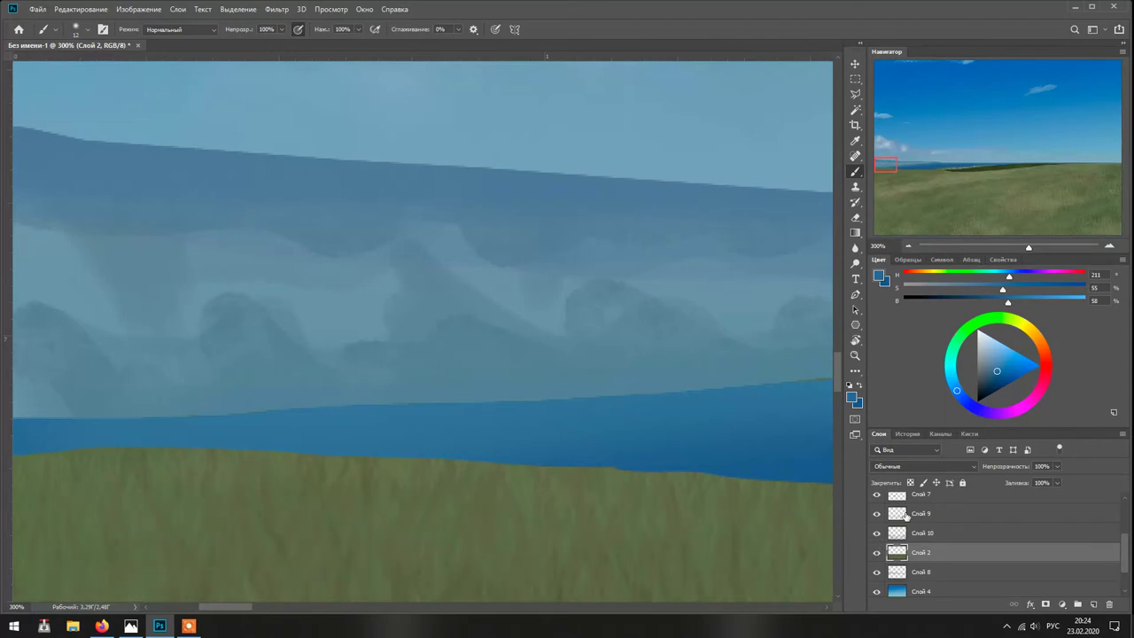
- Merge Layers 9, 10 and 2 into one layer and sample the water blue (H 208, S 51, B 60) above the ground
shift+click(905, 515)
key(ctrl+e)
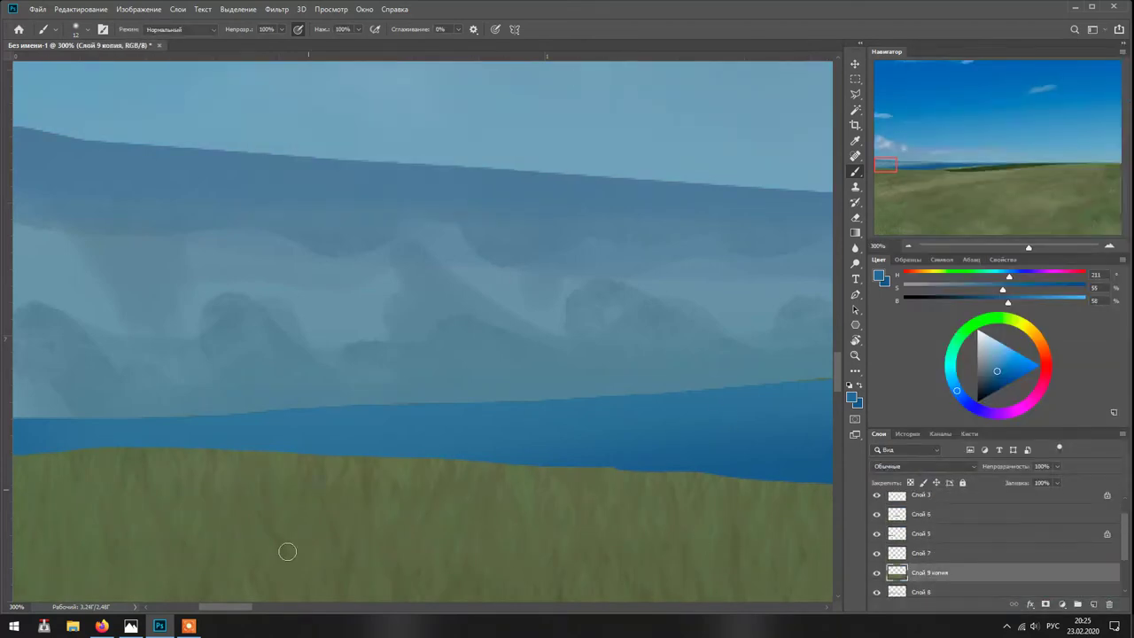
alt+click(120, 430)
- Try retouching the ground's edge along the water with the Clone Stamp, sampling from all layers
key(s)
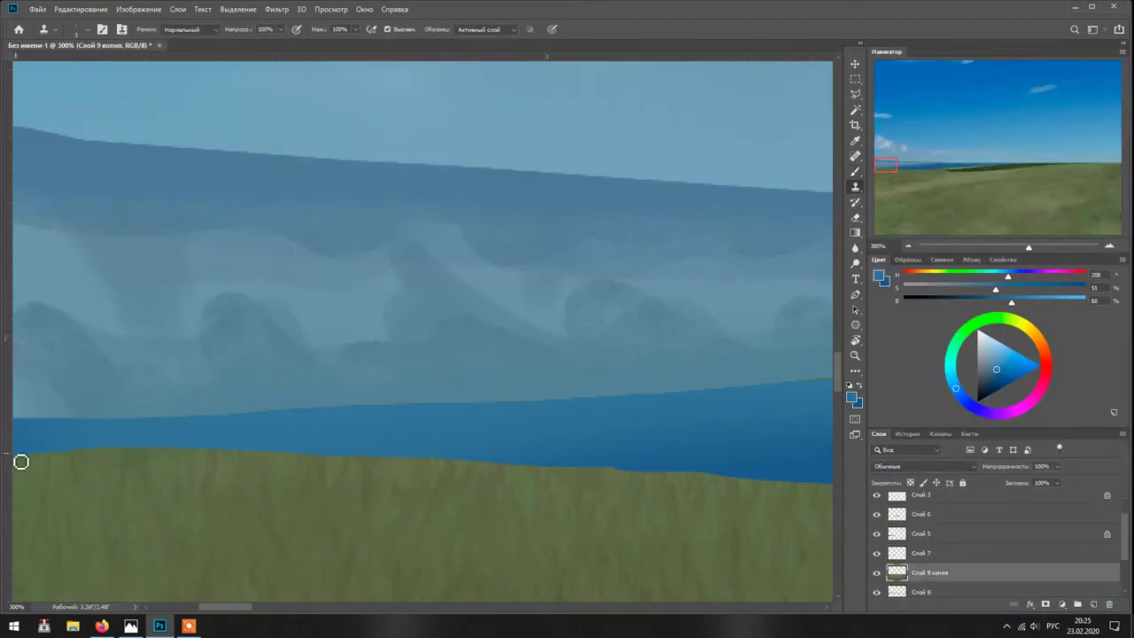
right_click(334, 452)
click(172, 453)
drag(177, 467, 189, 467)
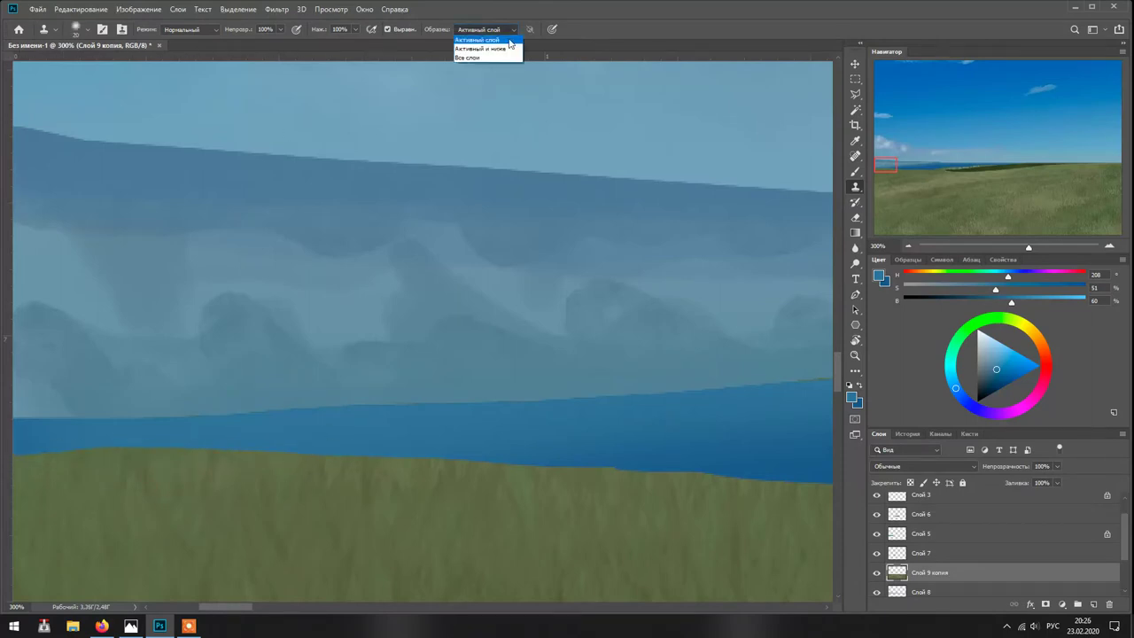
drag(310, 432, 310, 457)
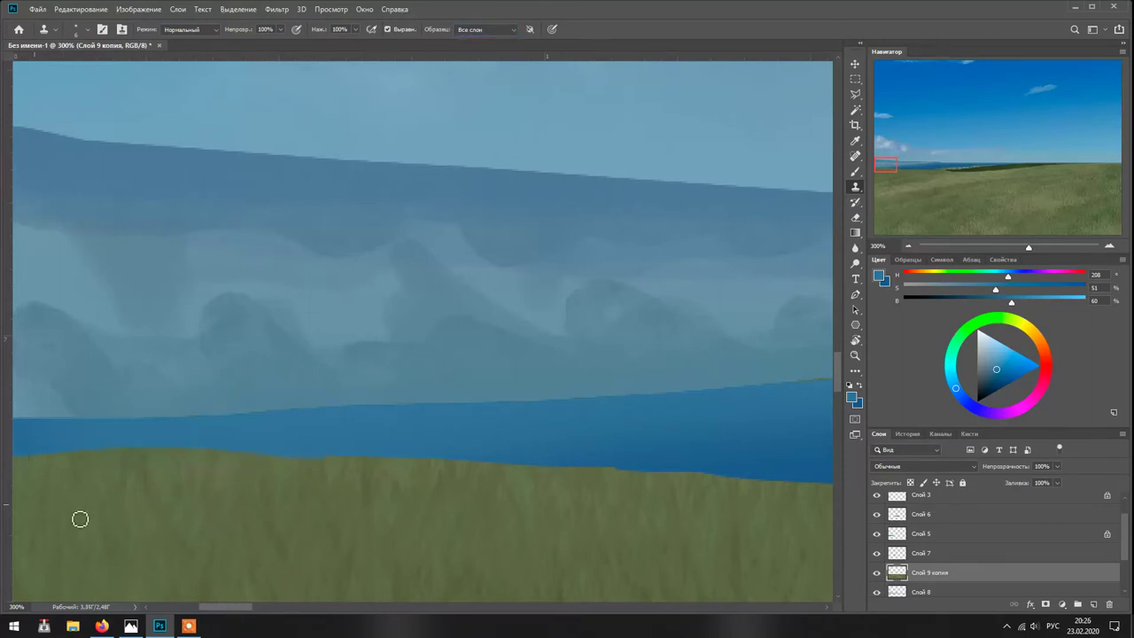
drag(752, 485, 614, 413)
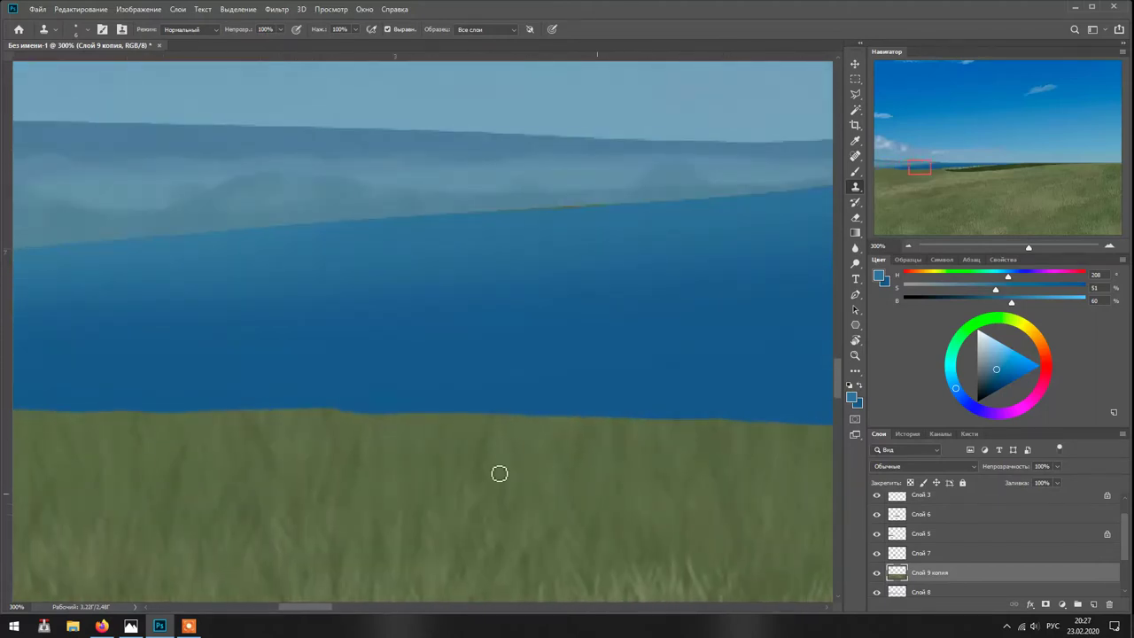
- Select Layer 10 and choose a large grass brush from the presets
click(921, 514)
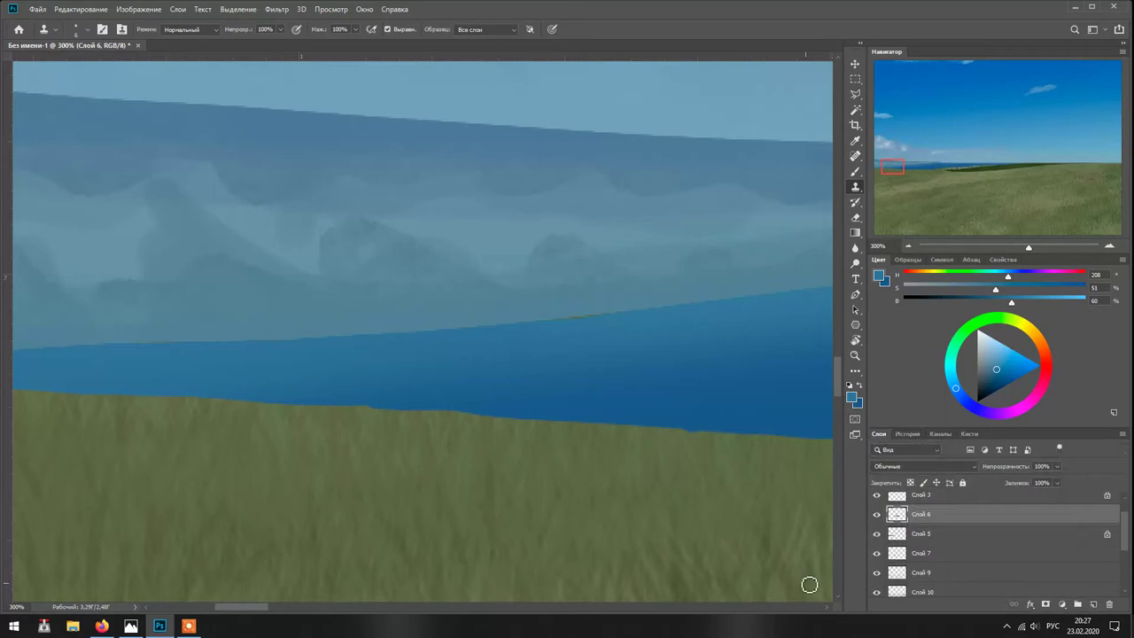
key(ctrl+0)
click(912, 592)
key(b)
right_click(634, 567)
mouse_move(847, 354)
mouse_down()
mouse_move(847, 531)
mouse_move(856, 384)
mouse_move(848, 527)
mouse_move(849, 512)
mouse_up()
scroll(734, 503, down, 3)
click(707, 497)
click(562, 511)
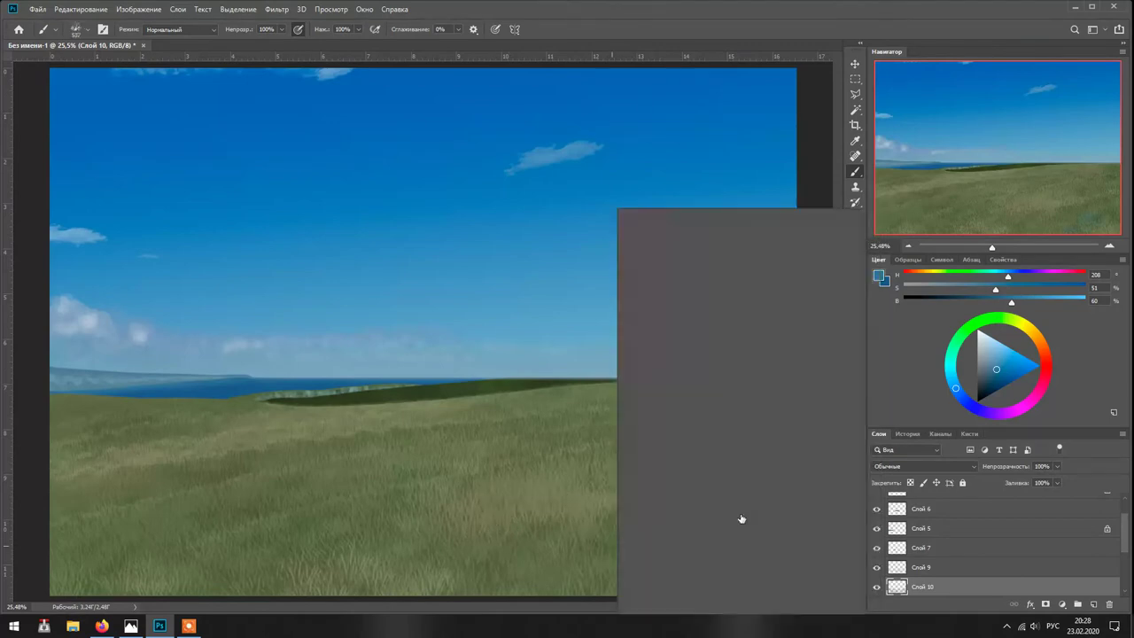
- Sample a dark olive green (H 74, S 60, B 24), adjust the brush settings and add darker grass in the foreground
alt+click(741, 519)
key(F5)
click(735, 357)
click(717, 390)
click(735, 270)
click(717, 286)
key(F5)
click(567, 586)
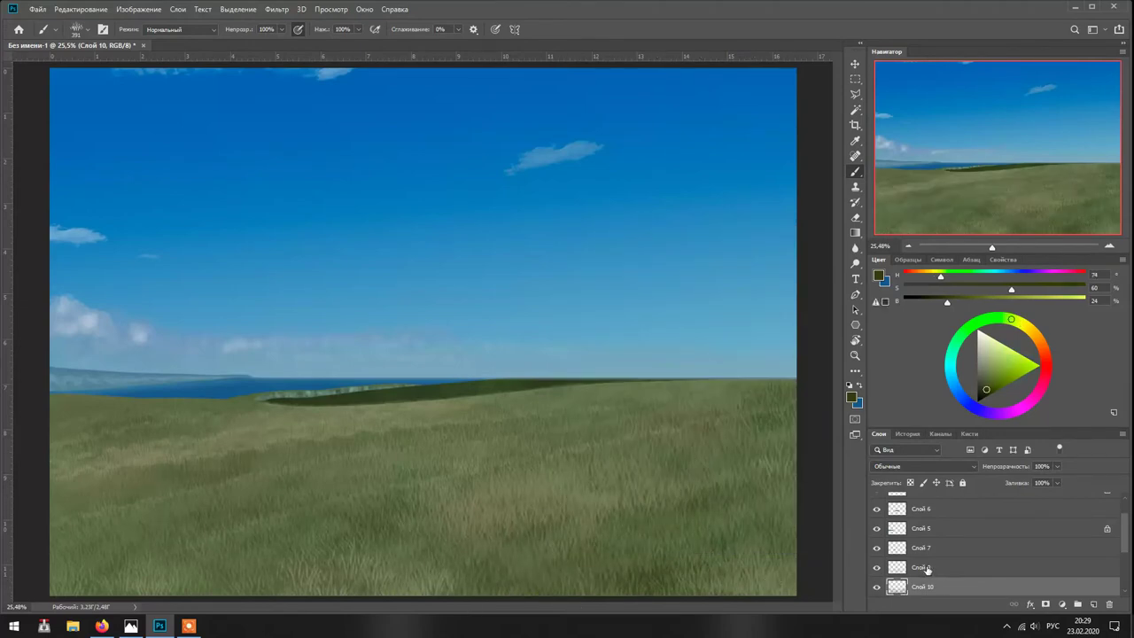
- Keep a merged copy of the painting layers and place the originals in a hidden group named бэкап
scroll(921, 549, up, 1)
shift+click(912, 506)
right_click(913, 511)
click(916, 335)
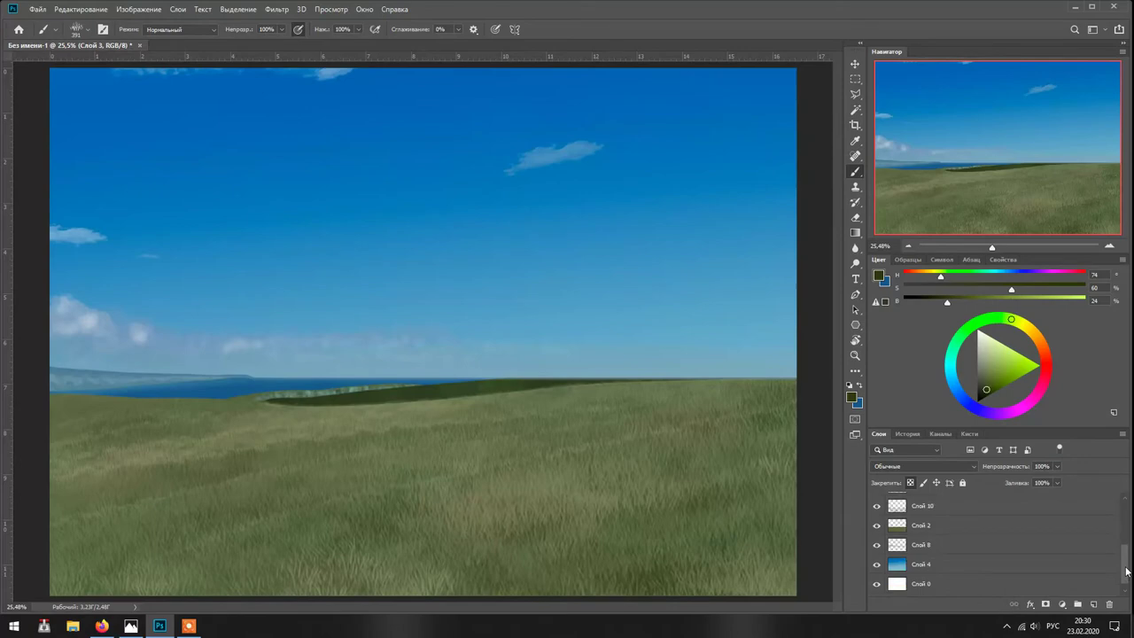
click(853, 83)
click(939, 581)
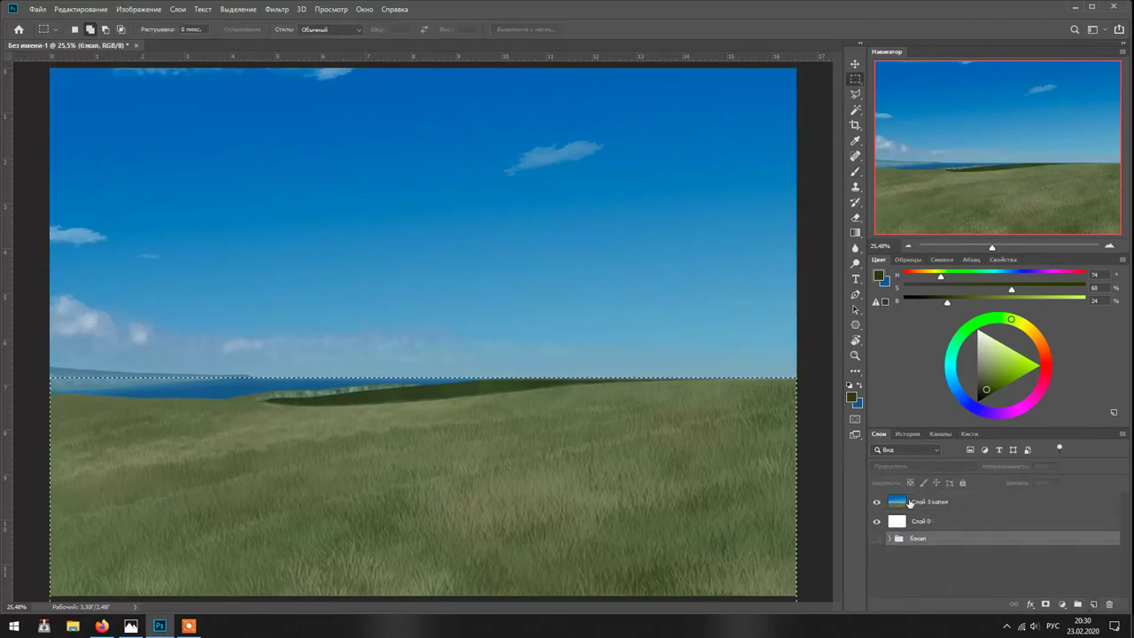
- Try blurring the merged copy inside a rectangular selection
click(907, 433)
click(878, 433)
mouse_move(50, 67)
mouse_down()
mouse_move(172, 379)
mouse_move(796, 449)
mouse_move(797, 381)
mouse_move(27, 67)
mouse_up()
click(277, 9)
mouse_move(301, 162)
click(478, 197)
key(Return)
key(Return)
click(276, 9)
click(478, 255)
key(Return)
- Select the sky and distant shore above the field with the Polygonal Lasso and soften them with Gaussian Blur
click(854, 93)
click(46, 446)
click(797, 379)
click(277, 9)
key(Escape)
- Try blurring two progressively narrower sky selections and step back to the earlier selection in the history
click(42, 387)
double_click(802, 372)
click(42, 379)
click(802, 369)
click(810, 417)
double_click(403, 532)
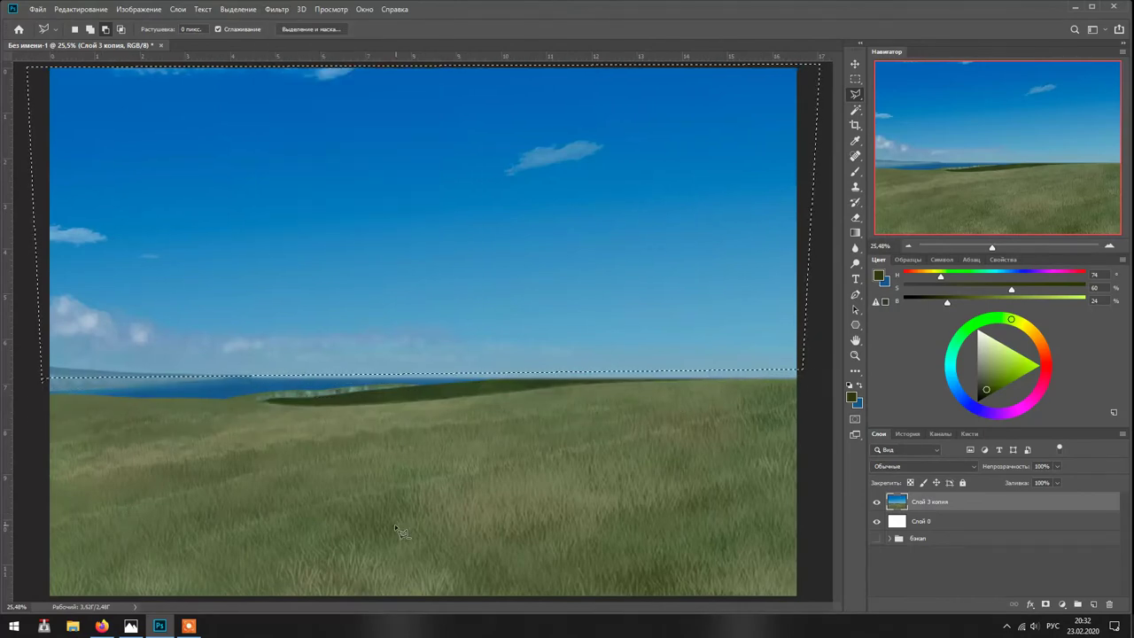
key(ctrl+d)
click(907, 433)
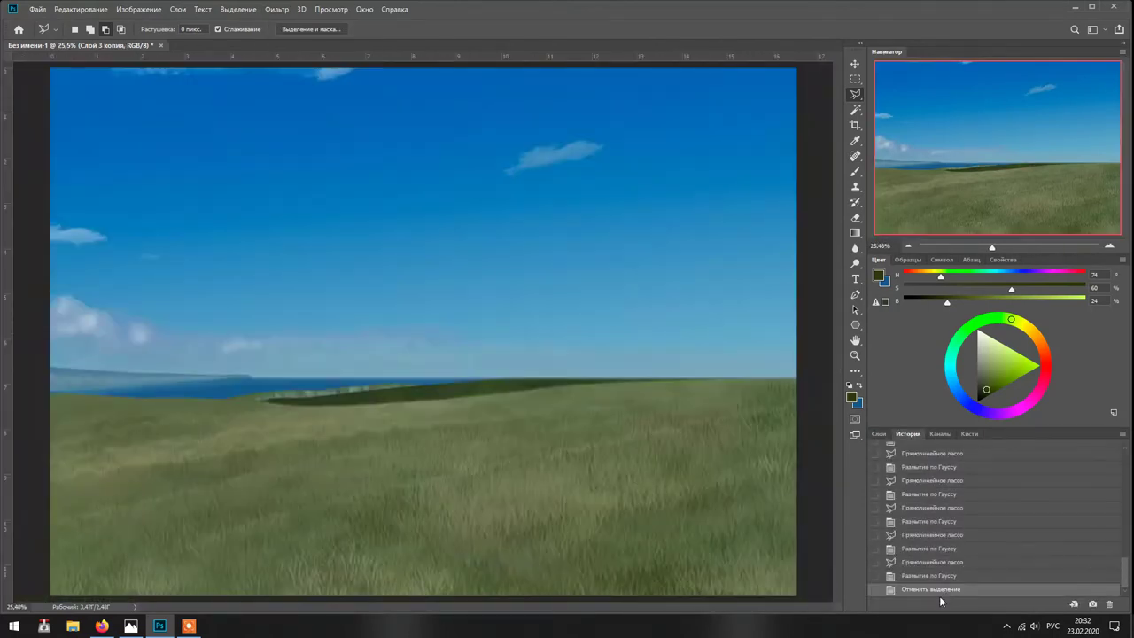
click(930, 562)
click(930, 534)
- Apply Gaussian Blur with a 0.5-pixel radius, trim the selection back above the horizon and repeat the blur
key(ctrl+alt+f)
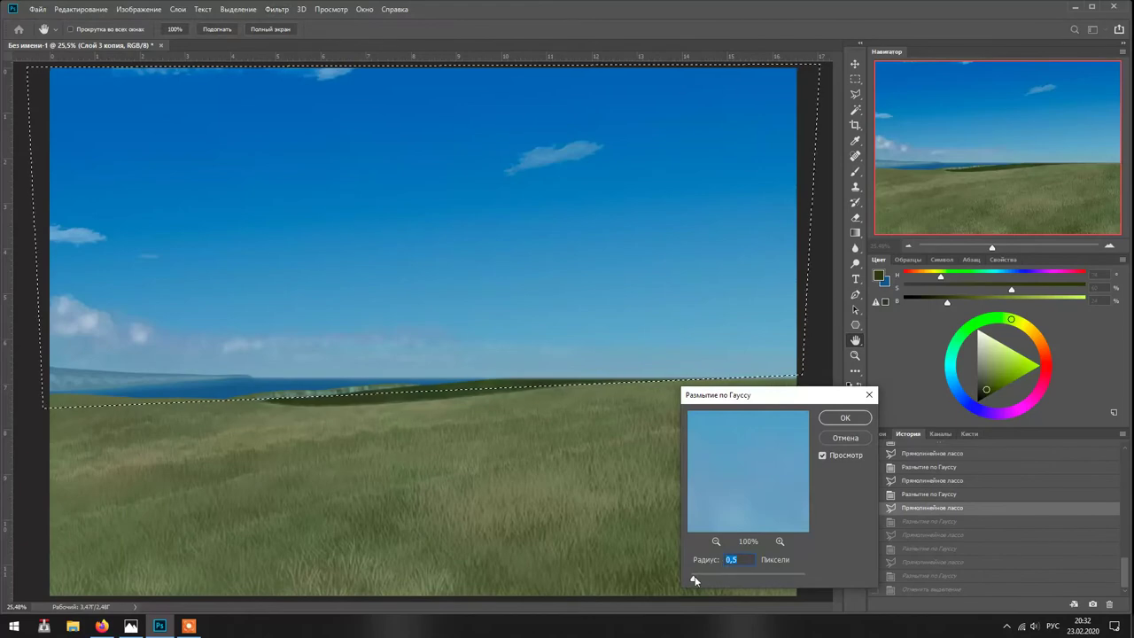
key(Return)
click(40, 360)
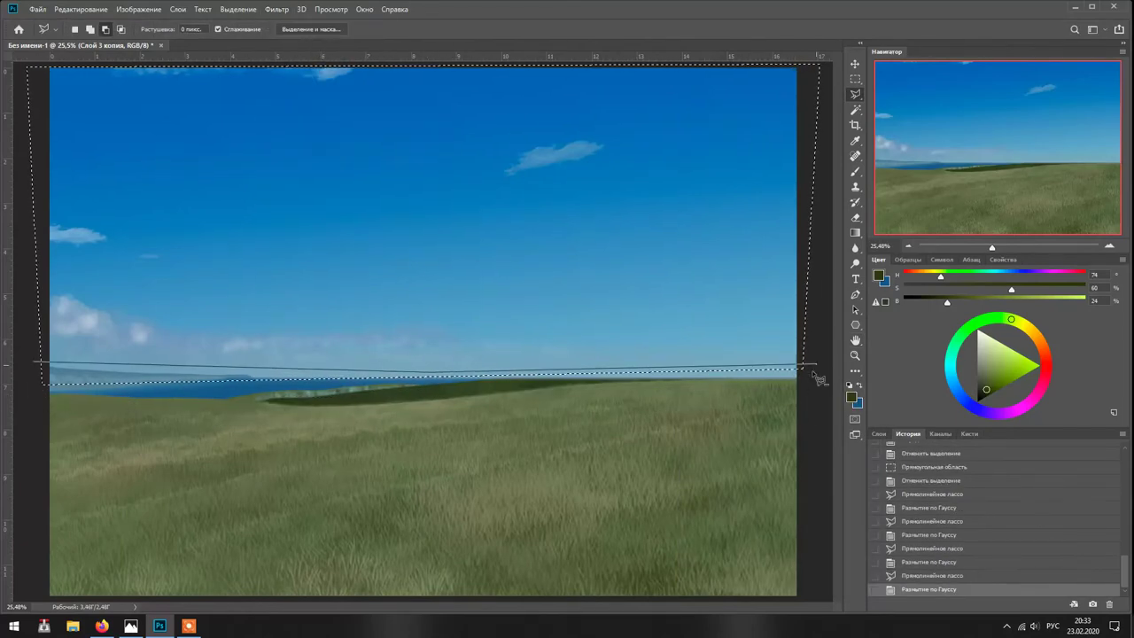
click(801, 363)
double_click(416, 496)
click(276, 9)
click(292, 22)
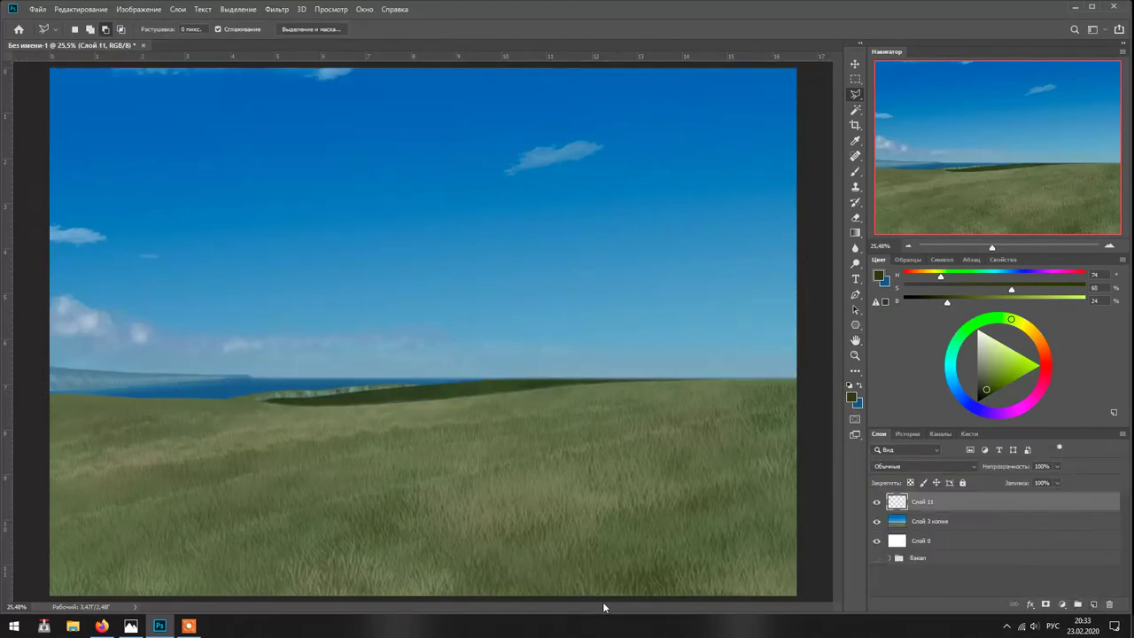
- Sketch a rough frame on the field in Layer 11 with a thin black hard round brush using pressure-controlled size
key(d)
key(b)
right_click(549, 458)
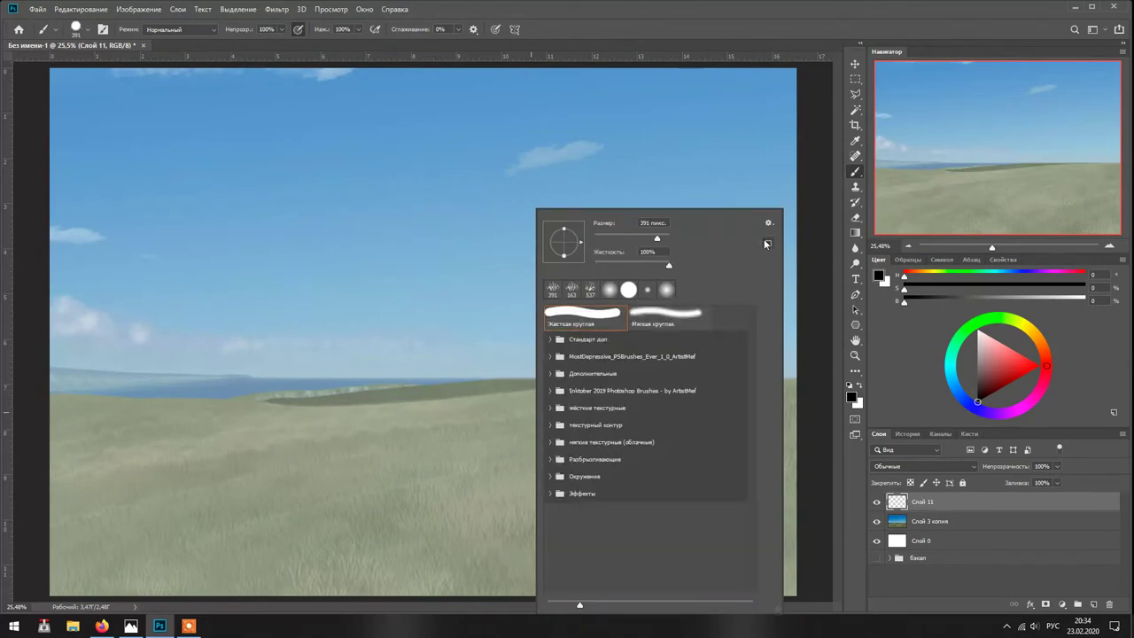
click(495, 29)
drag(549, 410, 536, 490)
drag(484, 463, 549, 407)
- Sketch a circle for the figure's head and an oval for the torso inside the frame
scroll(598, 510, up, 3)
mouse_move(368, 293)
mouse_down()
mouse_move(367, 281)
mouse_move(368, 297)
mouse_up()
drag(335, 344, 358, 393)
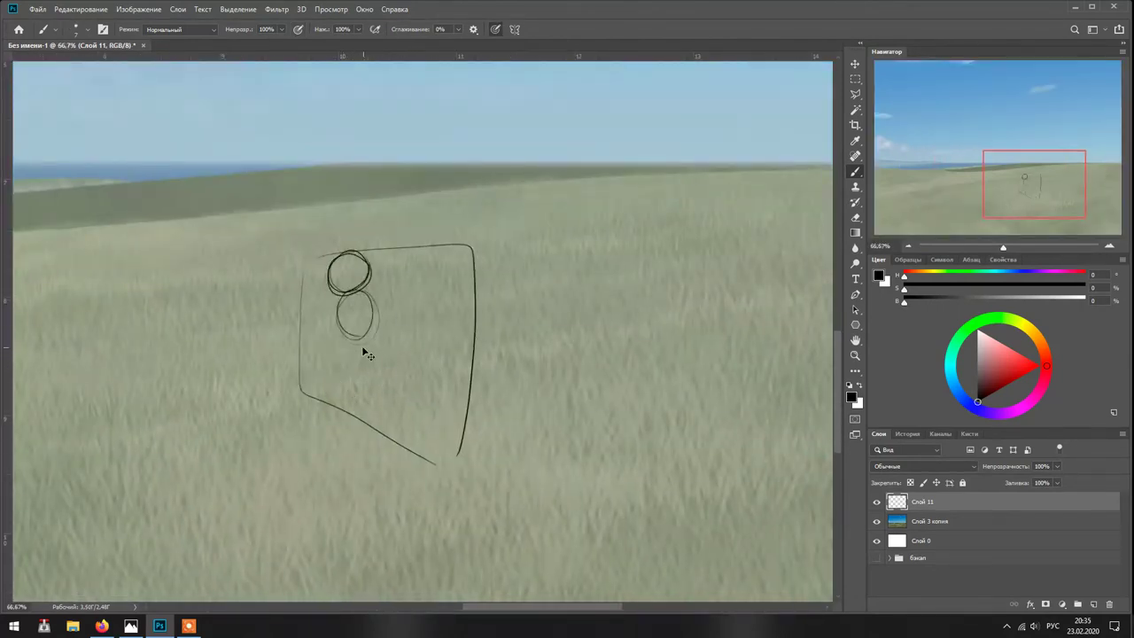
- Try distorting the lasso-selected torso and legs of the figure sketch
key(l)
drag(349, 415, 350, 416)
key(ctrl+t)
right_click(404, 367)
click(434, 384)
mouse_move(463, 430)
mouse_down()
mouse_move(468, 405)
mouse_move(478, 442)
mouse_up()
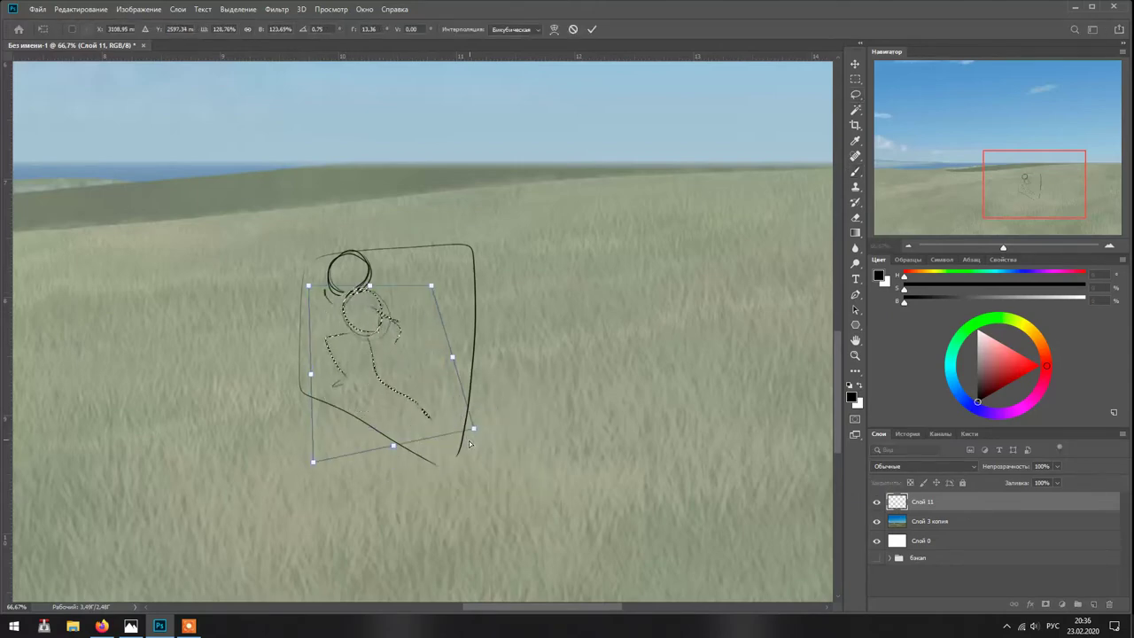
key(Escape)
key(ctrl+d)
- Undo the last body strokes and redraw the torso, pelvis and bent legs beneath the head
key(b)
key(ctrl+z)
key(ctrl+z)
key(ctrl+z)
drag(368, 300, 420, 352)
key(ctrl+z)
mouse_move(375, 301)
mouse_down()
mouse_move(366, 362)
mouse_move(383, 369)
mouse_move(351, 322)
mouse_up()
key(ctrl+z)
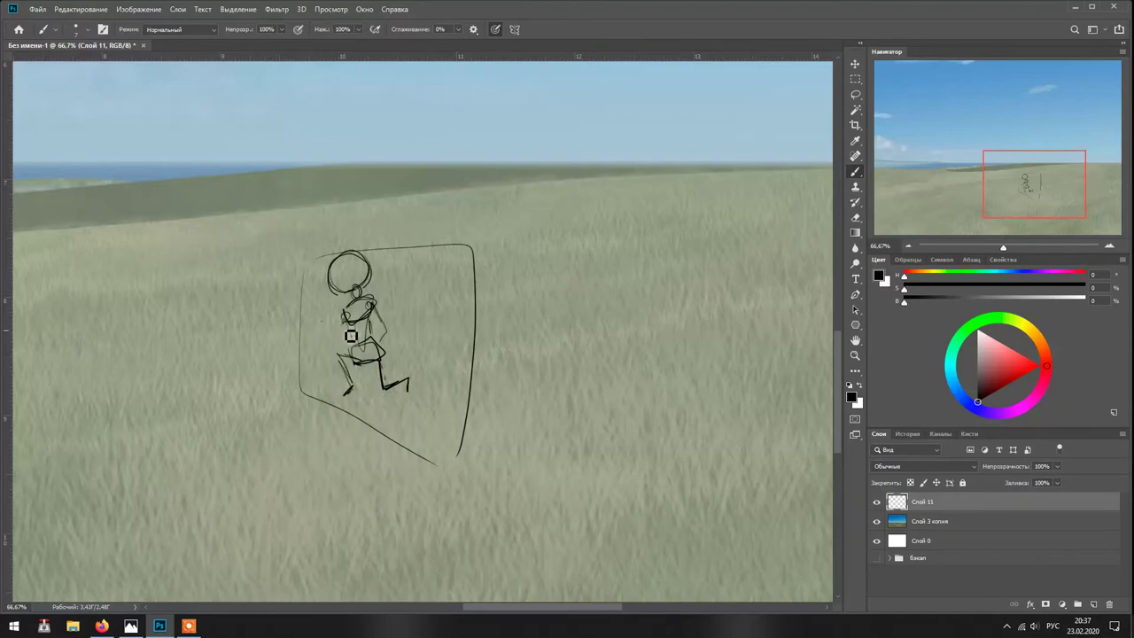
- Enlarge the figure's lasso-selected legs and scale the trailing arm to about 123% with Free Transform
key(ctrl+t)
drag(407, 389, 416, 398)
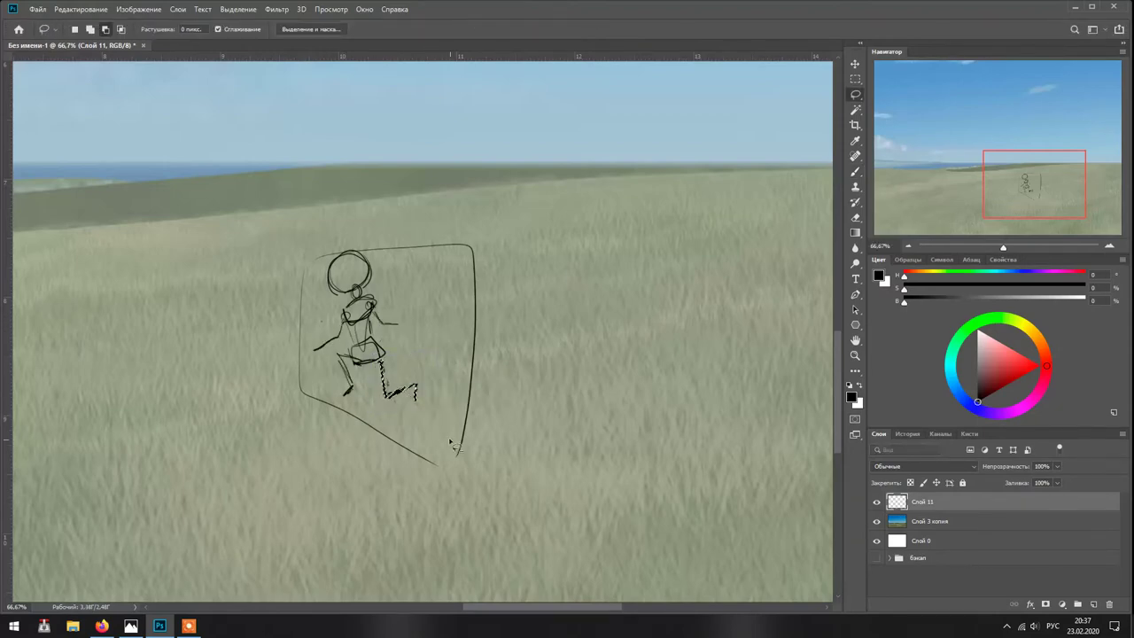
key(Return)
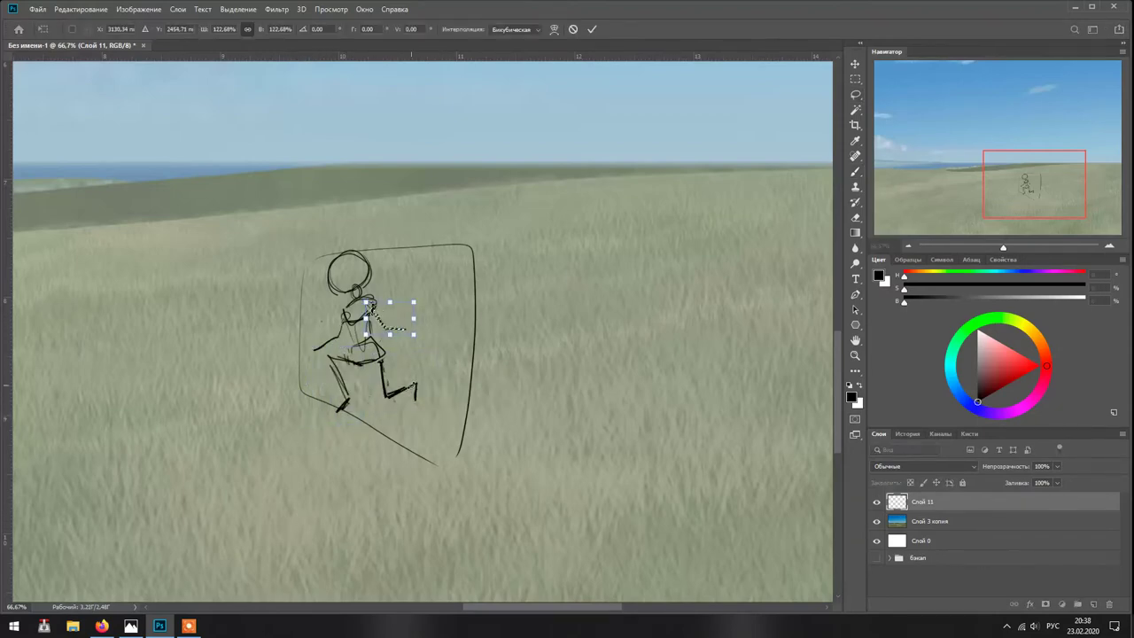
key(ctrl+t)
drag(349, 335, 347, 347)
key(Return)
- Add a layer above the sketch, hide the landscape copy and ink the figure's neck and front shoulder
key(b)
click(1090, 604)
click(876, 541)
key(ctrl+plus)
key(ctrl+plus)
key(ctrl+plus)
drag(476, 328, 436, 445)
key(ctrl+minus)
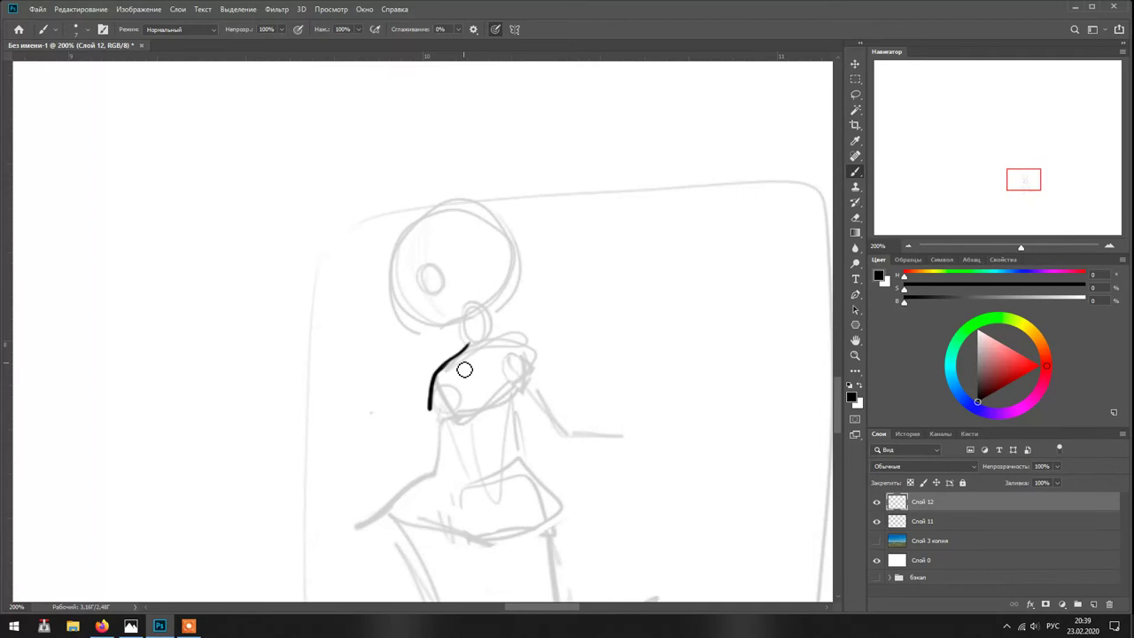
- Ink the head outline, the ear and the nape running into the back shoulder
drag(396, 240, 400, 308)
drag(512, 247, 493, 310)
drag(425, 273, 429, 284)
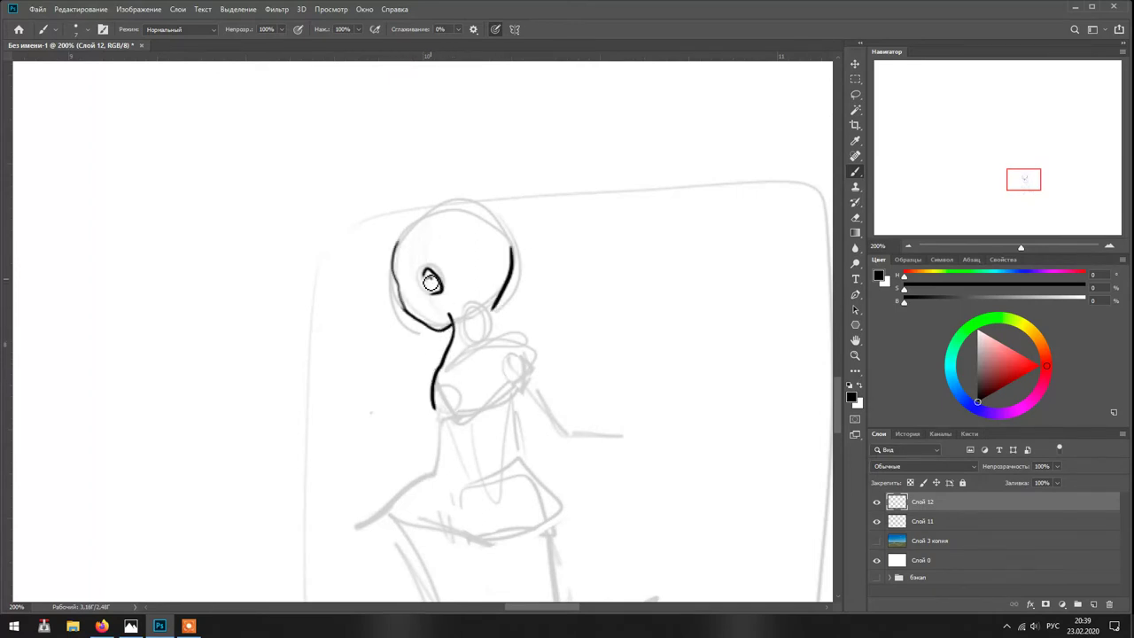
drag(396, 245, 509, 235)
drag(493, 312, 540, 348)
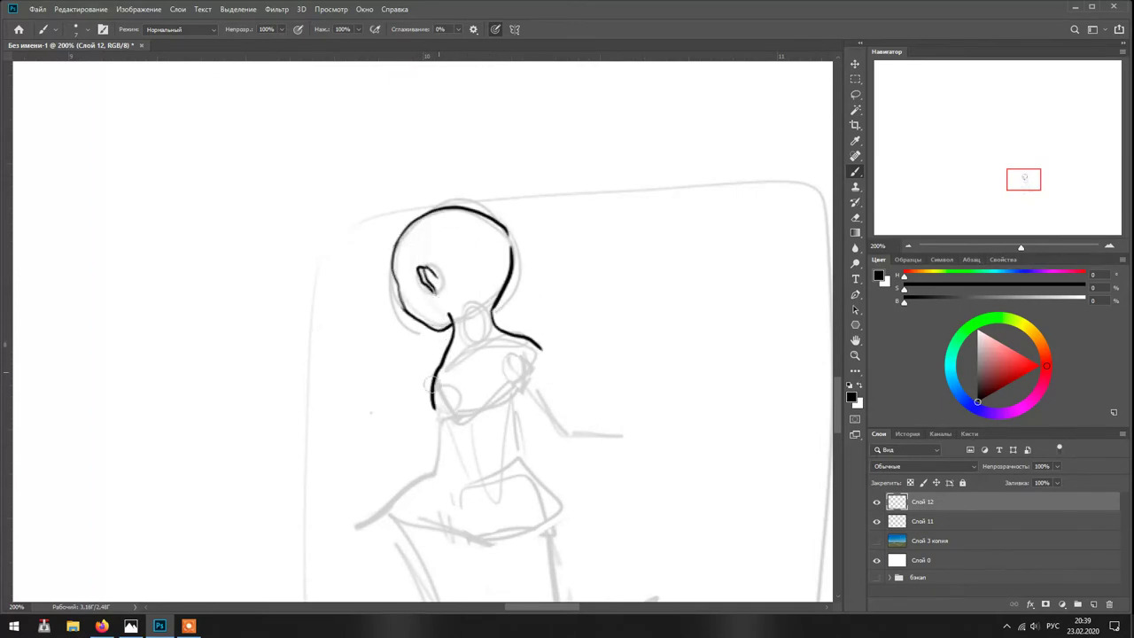
- Ink the torso's sides and the trailing arm with its hand
drag(425, 406, 435, 416)
drag(436, 416, 407, 334)
drag(513, 266, 542, 338)
mouse_move(502, 274)
mouse_down()
mouse_move(499, 380)
mouse_move(530, 423)
mouse_up()
drag(496, 305, 600, 357)
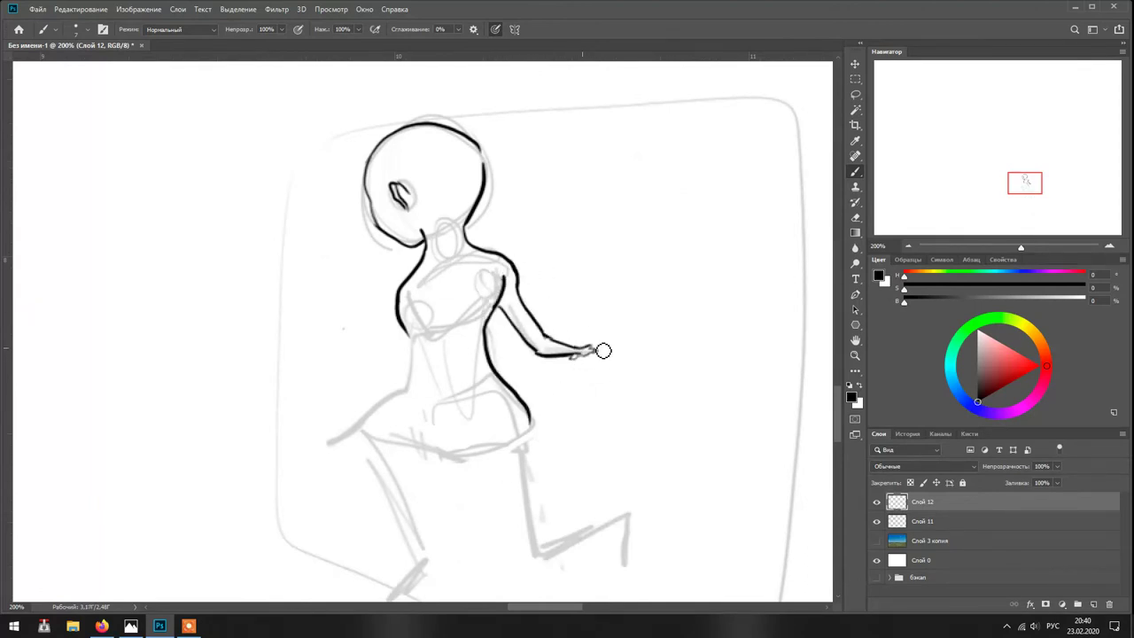
- Ink the bent front arm with its hand and the lower curve of the hips
mouse_move(430, 314)
mouse_down()
mouse_move(405, 410)
mouse_move(389, 397)
mouse_move(354, 421)
mouse_up()
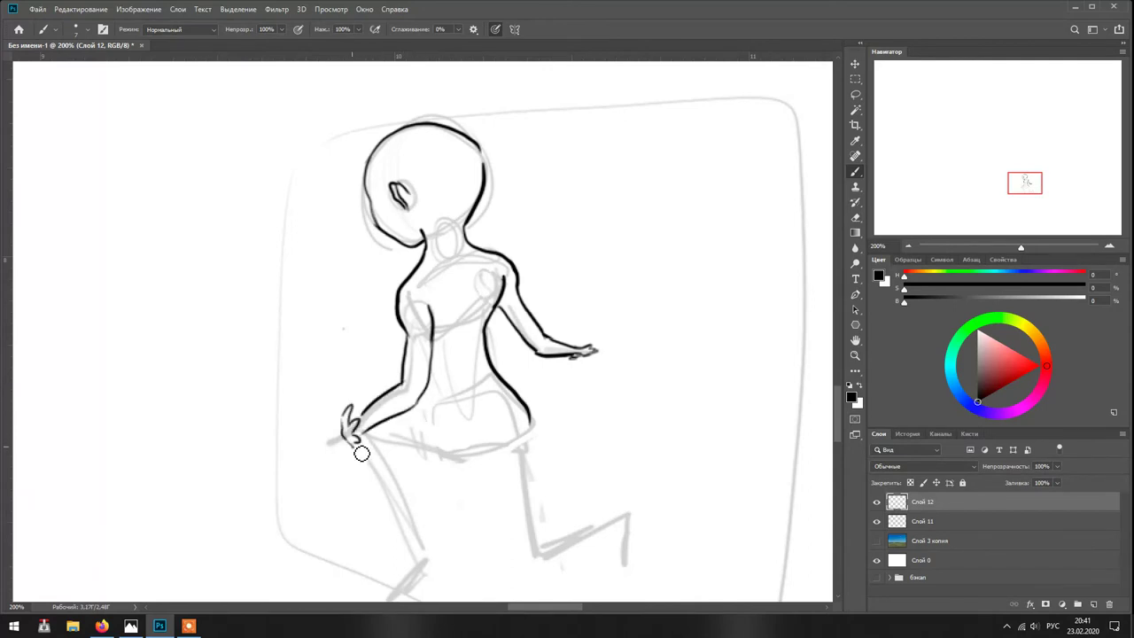
drag(538, 438, 460, 332)
mouse_move(454, 293)
mouse_down()
mouse_move(472, 326)
mouse_move(319, 352)
mouse_up()
- Set the brush smoothing to 14% and ink the bent back leg from thigh to foot
drag(427, 359, 462, 460)
key(ctrl+z)
drag(458, 29, 467, 30)
drag(425, 358, 462, 459)
drag(478, 350, 515, 412)
drag(462, 462, 540, 422)
drag(512, 411, 560, 397)
drag(564, 402, 562, 457)
drag(542, 425, 546, 445)
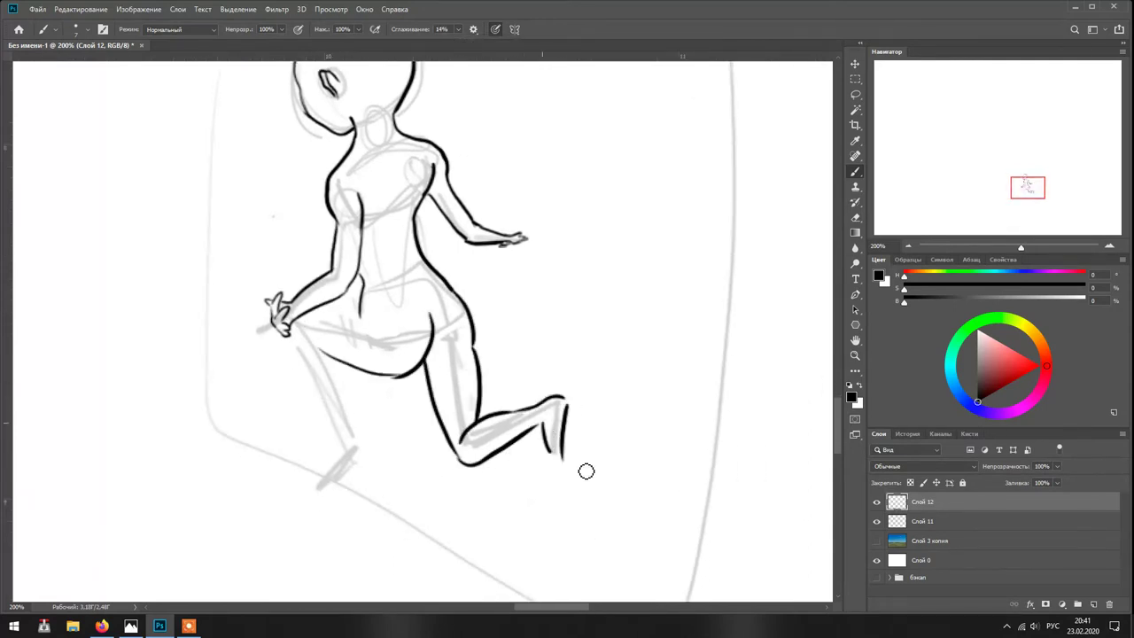
- Ink the bent front leg from the knee down to the foot
drag(358, 308, 303, 325)
drag(294, 340, 343, 435)
drag(292, 317, 298, 345)
drag(338, 363, 393, 568)
- Ink the dress with shoulder straps and a pleated skirt, redrawing the skirt's rear flap shorter
drag(379, 278, 397, 336)
drag(441, 266, 443, 315)
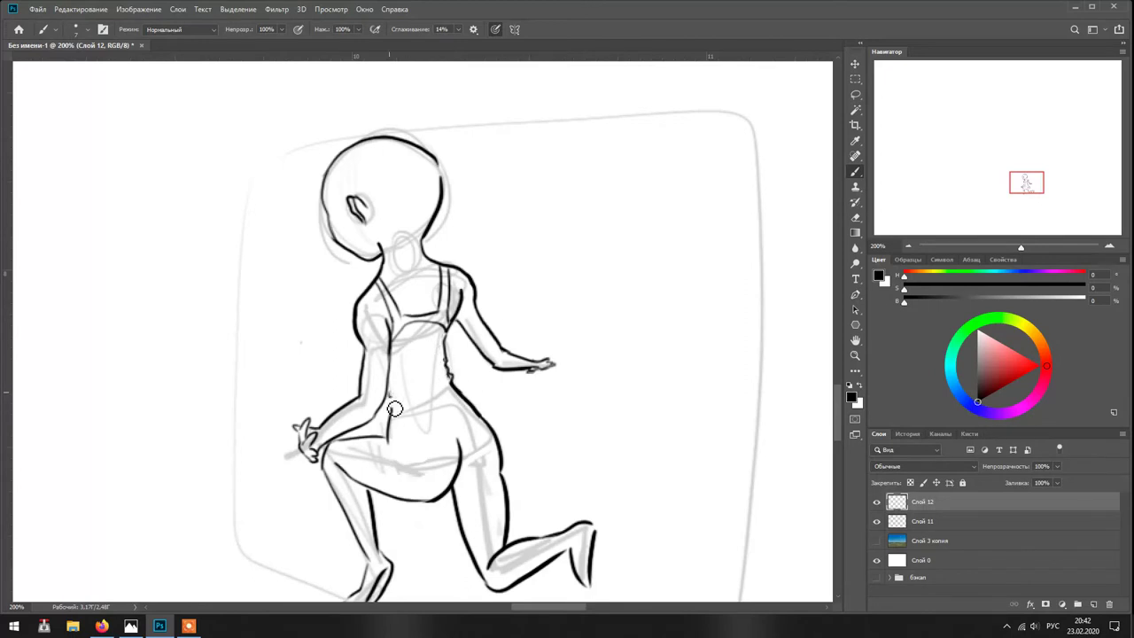
drag(395, 394, 549, 466)
mouse_move(458, 403)
mouse_down()
mouse_move(514, 507)
mouse_move(428, 534)
mouse_up()
drag(410, 461, 363, 434)
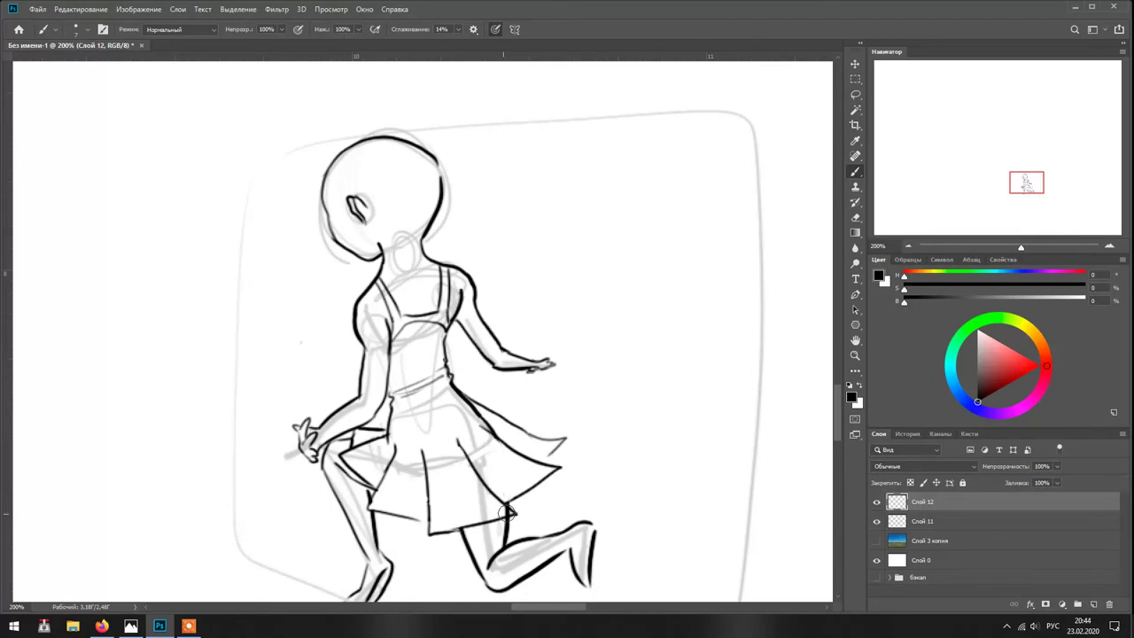
key(ctrl+z)
drag(542, 435, 474, 400)
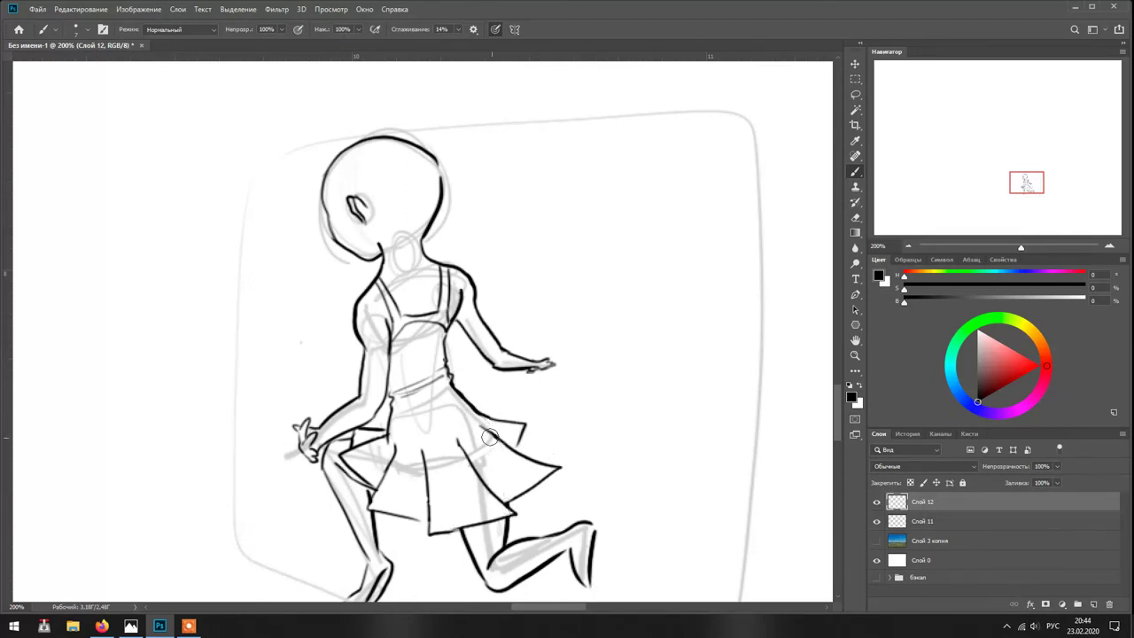
- Ink the bangs and the locks of hair around the face and ear
drag(350, 135, 295, 199)
drag(354, 196, 350, 288)
key(ctrl+z)
drag(323, 177, 335, 273)
drag(350, 212, 364, 301)
- Ink the long hair over the crown and back, and hide the rough sketch layer
drag(436, 149, 501, 304)
drag(383, 244, 403, 390)
mouse_move(443, 279)
mouse_down()
mouse_move(500, 390)
mouse_move(452, 393)
mouse_up()
drag(357, 152, 443, 124)
click(877, 520)
mouse_move(342, 165)
mouse_down()
mouse_move(435, 221)
mouse_move(483, 318)
mouse_up()
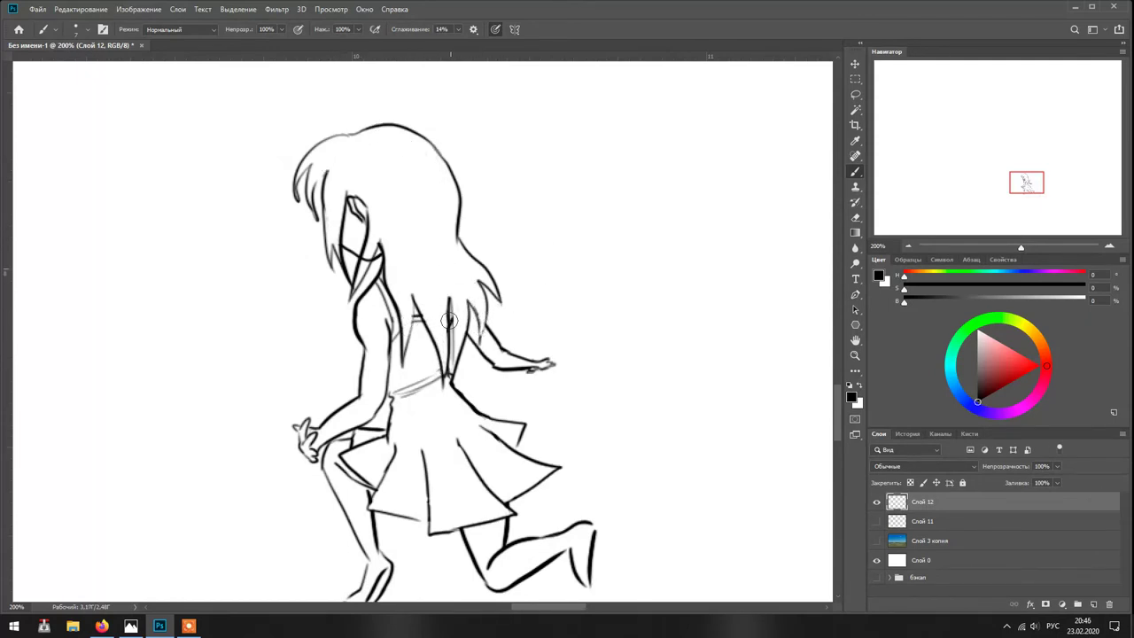
- Adjust the lasso-selected front hand and forearm with Free Transform and deselect
key(l)
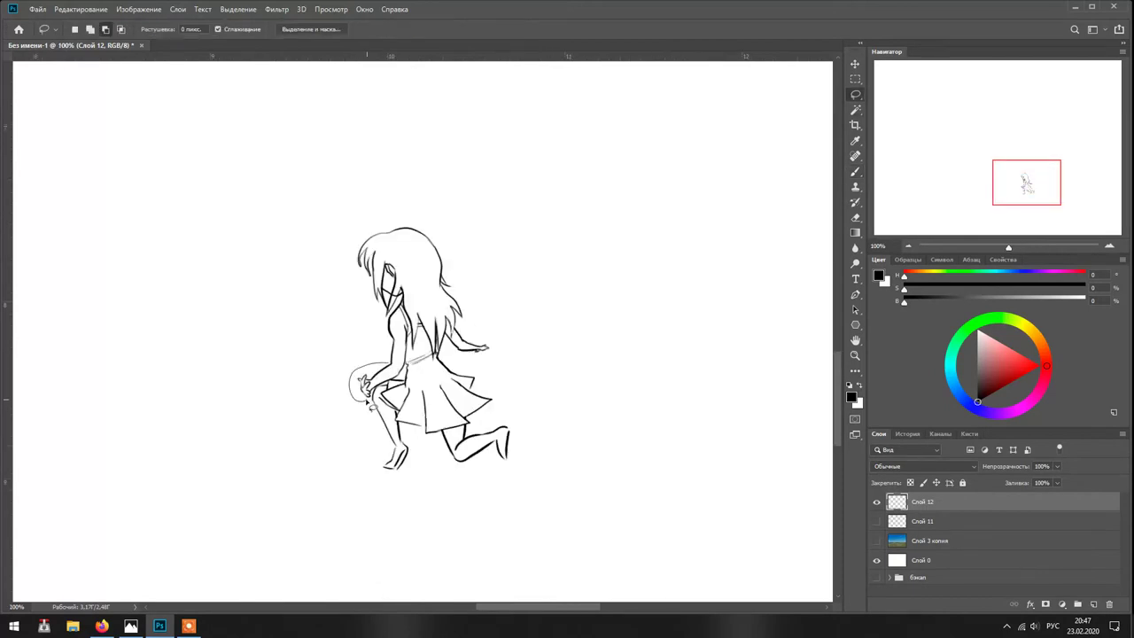
key(ctrl+t)
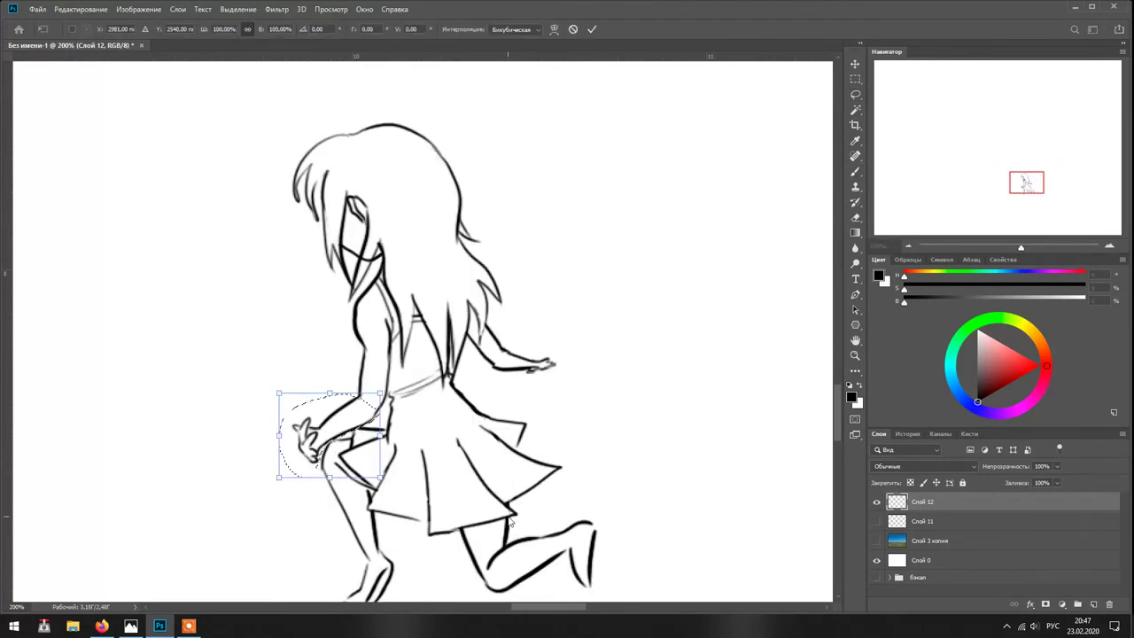
mouse_move(279, 478)
mouse_down()
mouse_move(266, 462)
mouse_move(298, 469)
mouse_up()
drag(388, 473, 381, 407)
key(Escape)
key(ctrl+t)
key(Return)
key(ctrl+d)
- Show the landscape again and paint the face a skin tone (H 30, S 30, B 64) on a layer beneath the line art
key(b)
key(ctrl+plus)
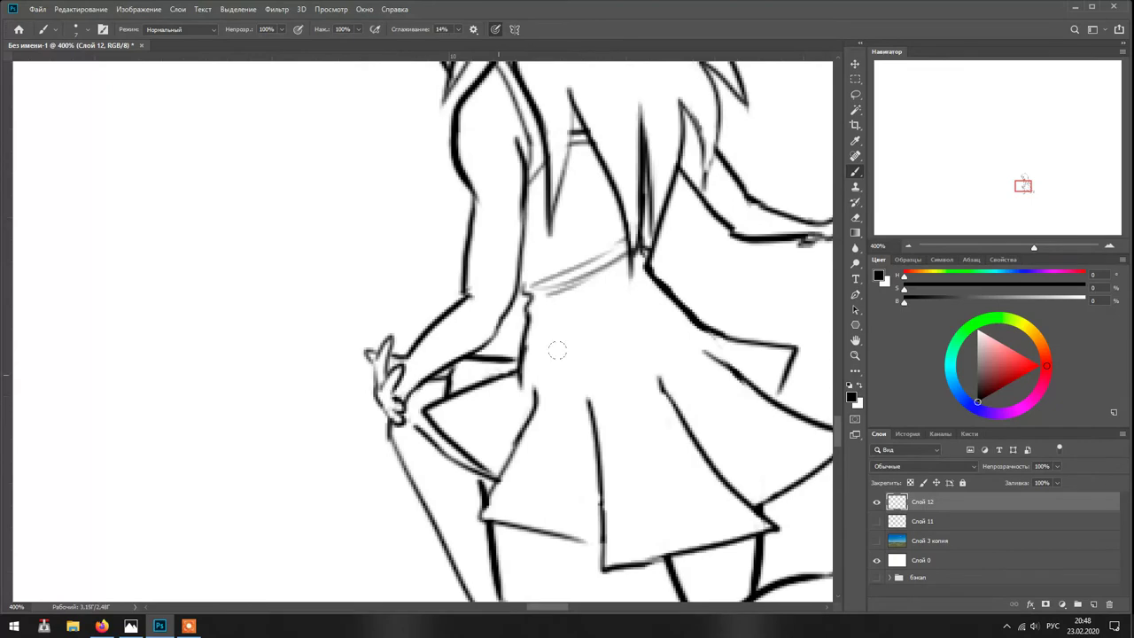
key(ctrl+minus)
key(ctrl+minus)
key(ctrl+minus)
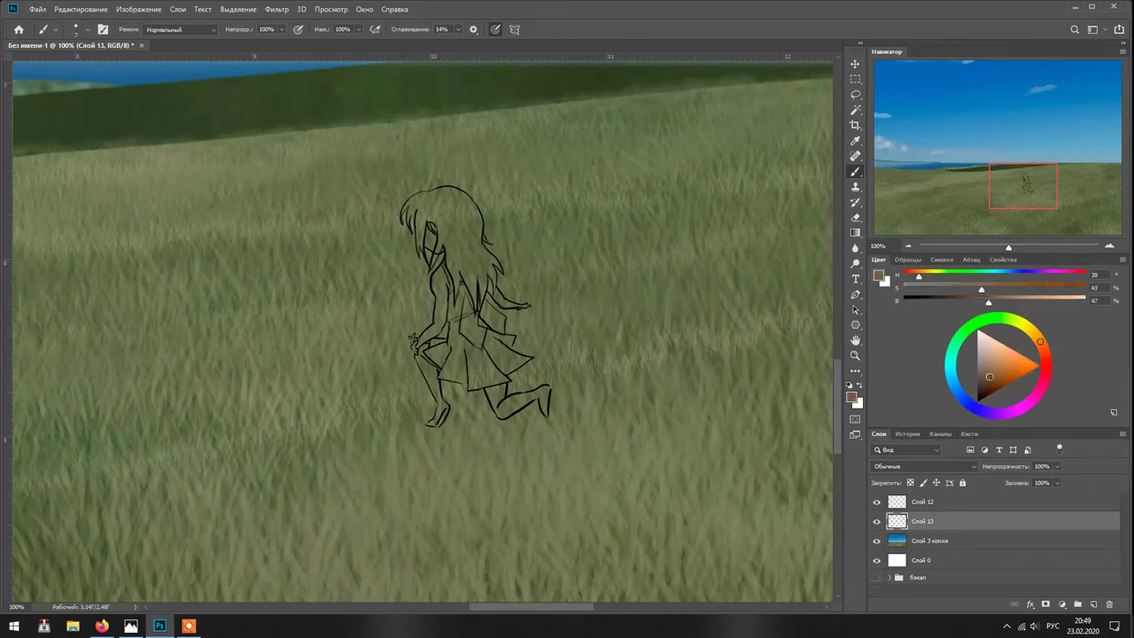
key(ctrl+plus)
key(ctrl+plus)
drag(434, 226, 454, 304)
key(alt+bracketright)
key(alt+bracketleft)
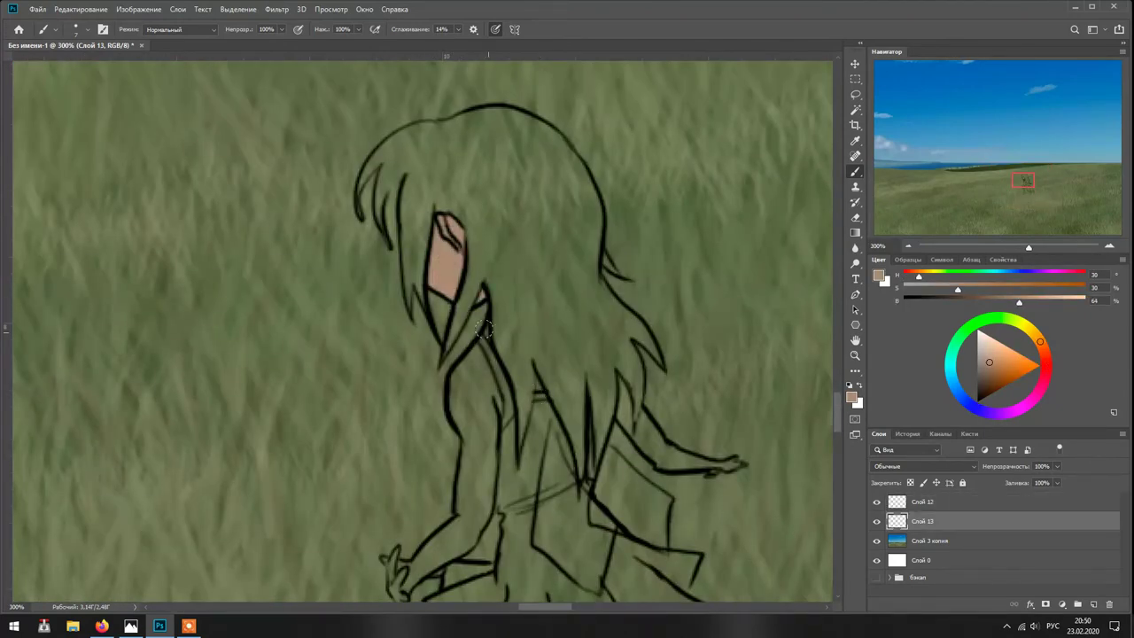
- Fill the front arm and hand with the skin tone
mouse_move(460, 354)
mouse_down()
mouse_move(488, 398)
mouse_move(483, 487)
mouse_up()
drag(536, 387, 586, 245)
mouse_move(518, 287)
mouse_down()
mouse_move(523, 320)
mouse_move(490, 397)
mouse_move(449, 430)
mouse_up()
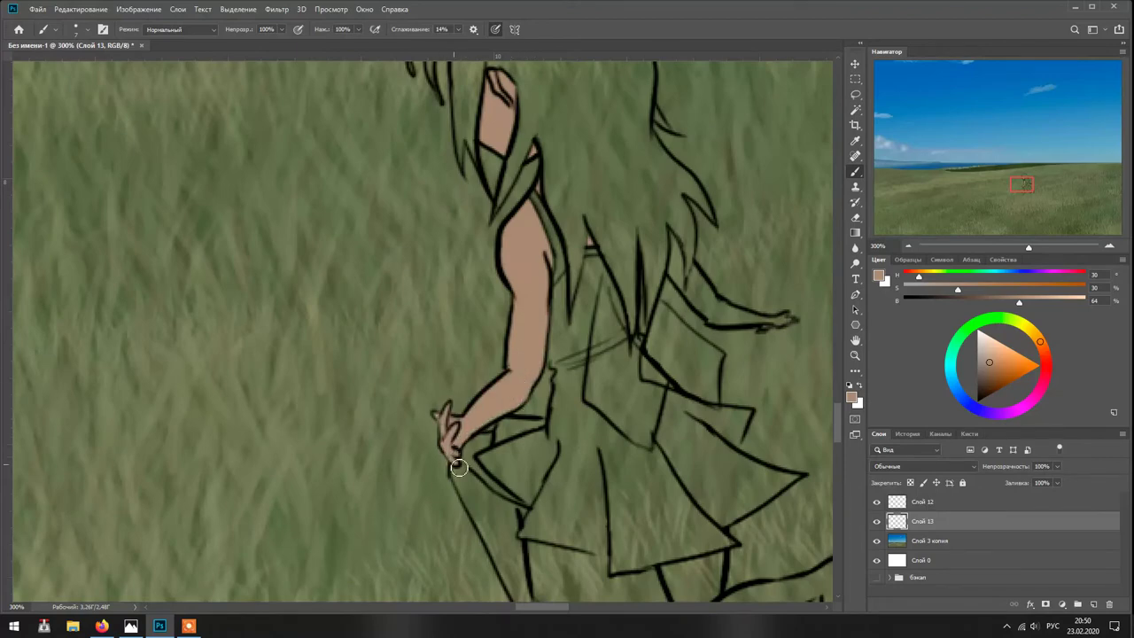
- Fill both legs and feet and the rear arm and hand with the skin tone, hiding the landscape layer while painting
mouse_move(693, 288)
mouse_down()
mouse_move(744, 326)
mouse_move(789, 321)
mouse_move(719, 112)
mouse_up()
mouse_move(434, 232)
mouse_down()
mouse_move(418, 270)
mouse_move(492, 447)
mouse_move(435, 297)
mouse_move(461, 372)
mouse_up()
mouse_move(666, 350)
mouse_down()
mouse_move(804, 401)
mouse_move(631, 381)
mouse_move(726, 416)
mouse_move(801, 389)
mouse_up()
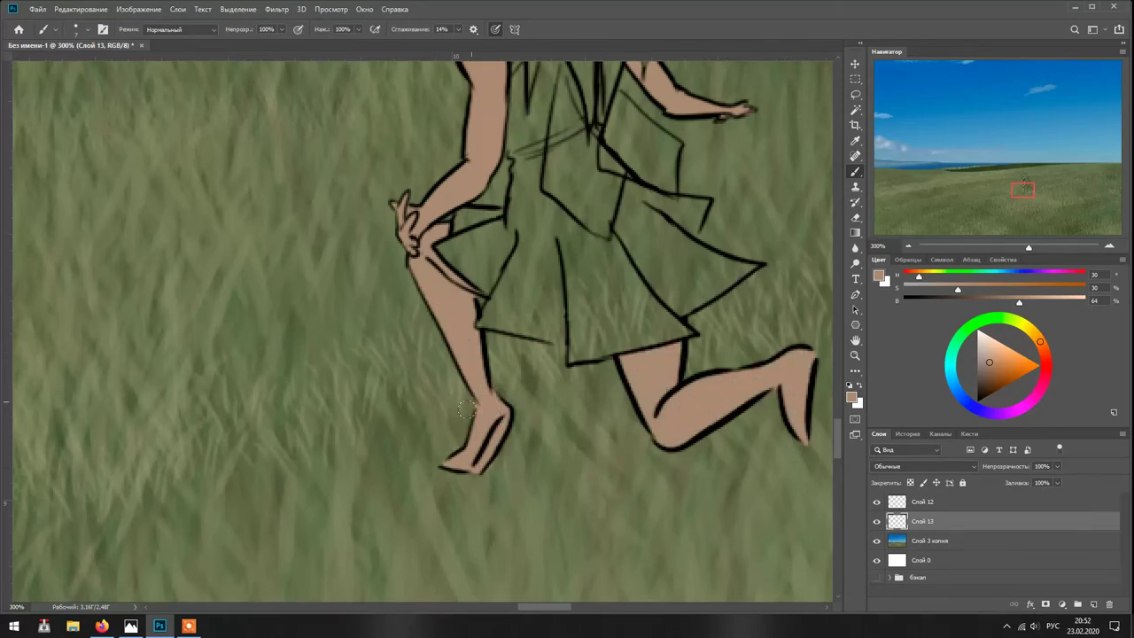
key(ctrl+comma)
scroll(484, 250, up, 5)
scroll(457, 302, right, 1)
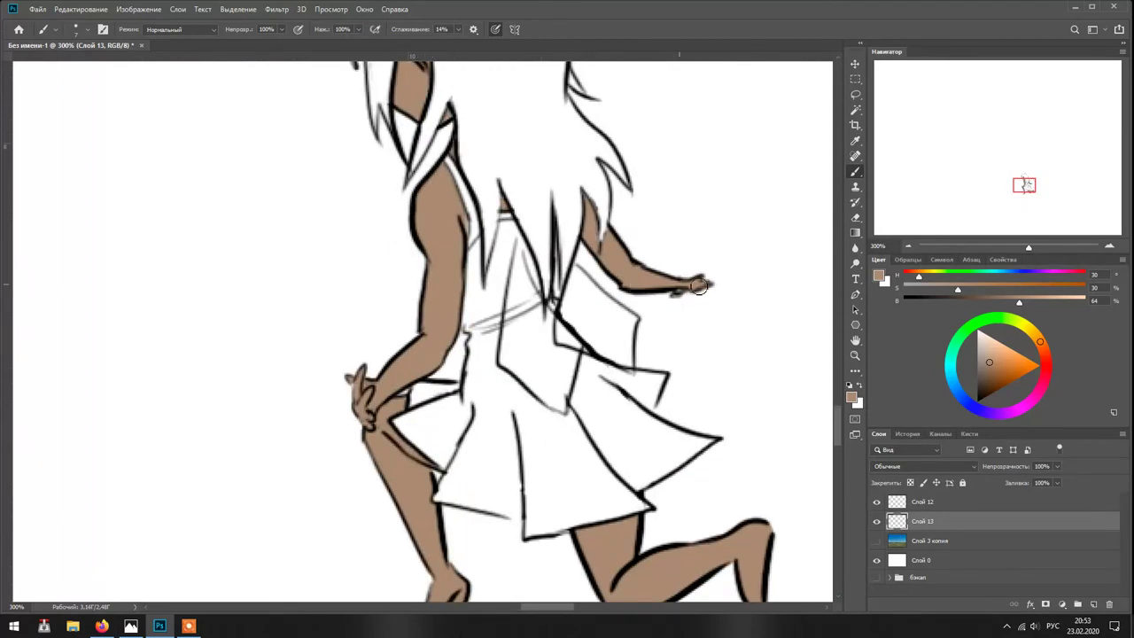
scroll(699, 285, down, 3)
- Select the painted skin with the Magic Wand and shade the face, arms and legs in Multiply mode with a reddish tone (H 334, S 46, B 45)
key(w)
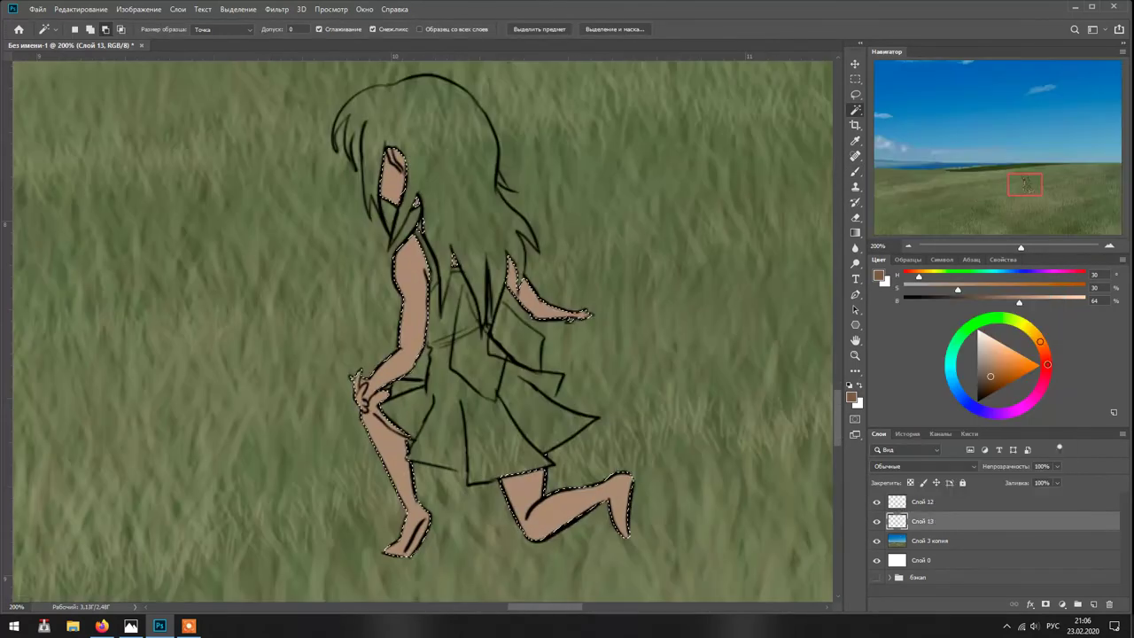
key(b)
click(179, 29)
click(177, 88)
drag(415, 151, 393, 186)
drag(394, 424, 409, 551)
mouse_move(503, 478)
mouse_down()
mouse_move(535, 532)
mouse_move(624, 522)
mouse_up()
drag(377, 359, 409, 381)
drag(532, 296, 589, 317)
alt+right_click(516, 367)
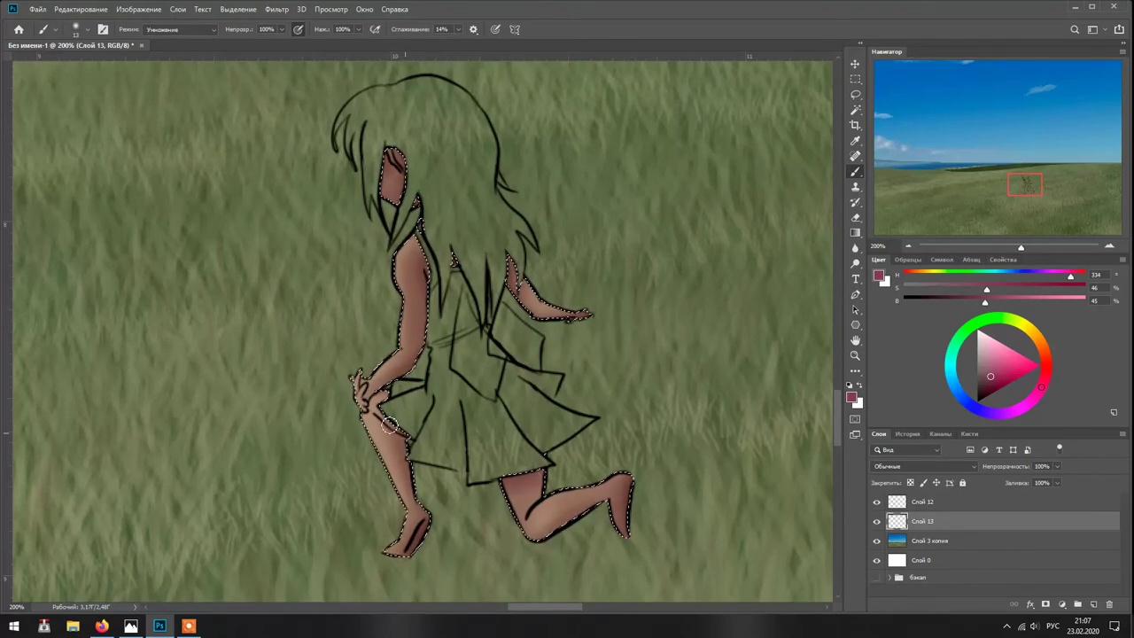
- Deselect the skin, return the brush to Normal mode and hide the landscape layer for painting the hair
key(ctrl+d)
click(182, 30)
click(177, 39)
alt+click(475, 189)
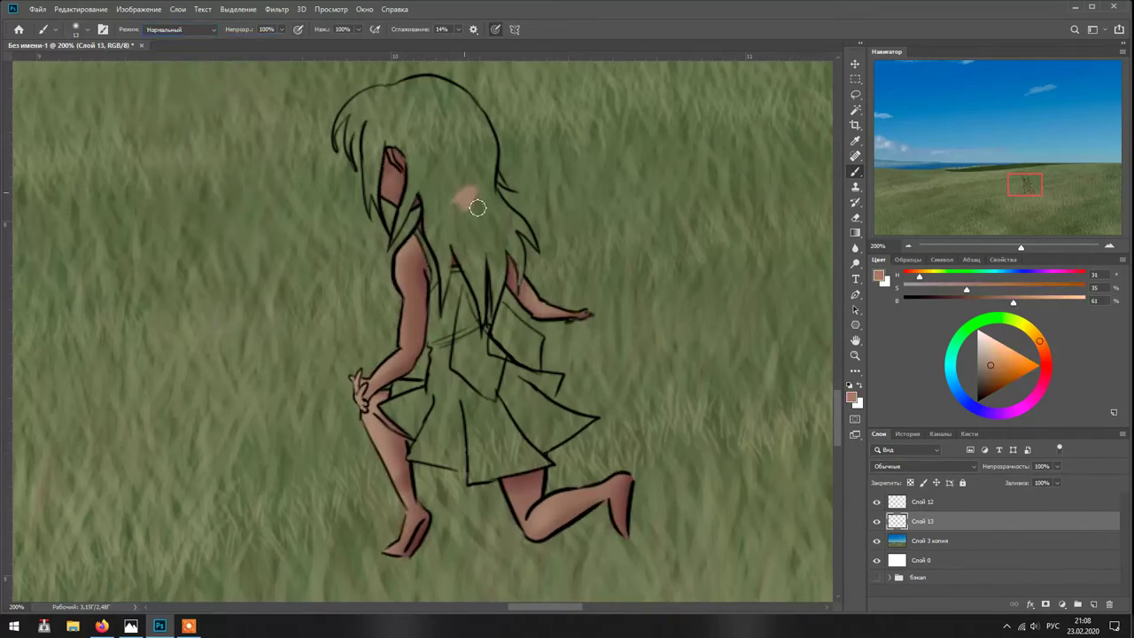
scroll(474, 212, up, 5)
drag(342, 357, 427, 237)
click(877, 540)
drag(358, 399, 504, 234)
mouse_move(422, 310)
mouse_down()
mouse_move(403, 434)
mouse_move(394, 370)
mouse_up()
key(ctrl+z)
key(ctrl+z)
key(ctrl+z)
key(ctrl+z)
- Fill the crown and fringe of the hair with dark brown (H 31, S 42, B 20)
drag(412, 447, 380, 301)
mouse_move(340, 403)
mouse_down()
mouse_move(434, 244)
mouse_move(677, 221)
mouse_up()
drag(389, 367, 709, 266)
drag(434, 319, 678, 230)
drag(689, 395, 621, 320)
drag(647, 266, 619, 177)
mouse_move(399, 293)
mouse_down()
mouse_move(361, 415)
mouse_move(340, 441)
mouse_up()
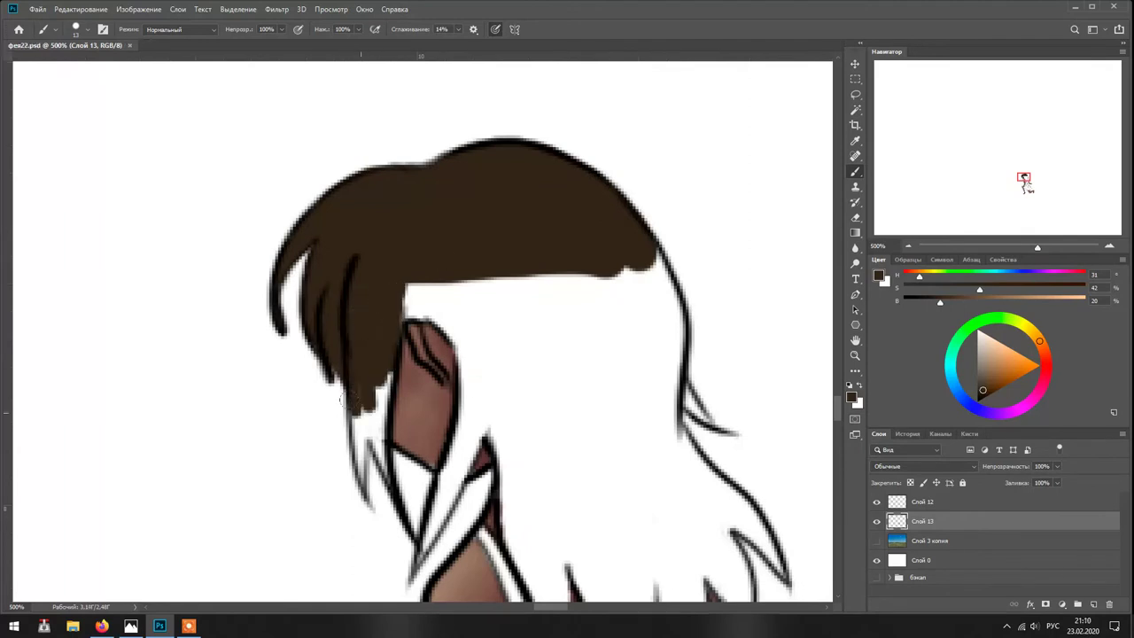
- Fill the remaining hair around the face and down the back with the same brown, and show the landscape again
mouse_move(423, 315)
mouse_down()
mouse_move(451, 345)
mouse_move(433, 449)
mouse_move(451, 473)
mouse_up()
mouse_move(484, 440)
mouse_down()
mouse_move(531, 293)
mouse_move(653, 461)
mouse_move(498, 427)
mouse_up()
drag(518, 221, 513, 390)
mouse_move(540, 355)
mouse_down()
mouse_move(531, 438)
mouse_move(633, 544)
mouse_up()
mouse_move(388, 508)
mouse_down()
mouse_move(410, 291)
mouse_move(416, 479)
mouse_up()
mouse_move(434, 416)
mouse_down()
mouse_move(428, 301)
mouse_move(405, 310)
mouse_move(411, 414)
mouse_move(433, 283)
mouse_move(506, 443)
mouse_move(492, 361)
mouse_move(496, 231)
mouse_up()
drag(646, 403, 580, 363)
drag(485, 447, 514, 218)
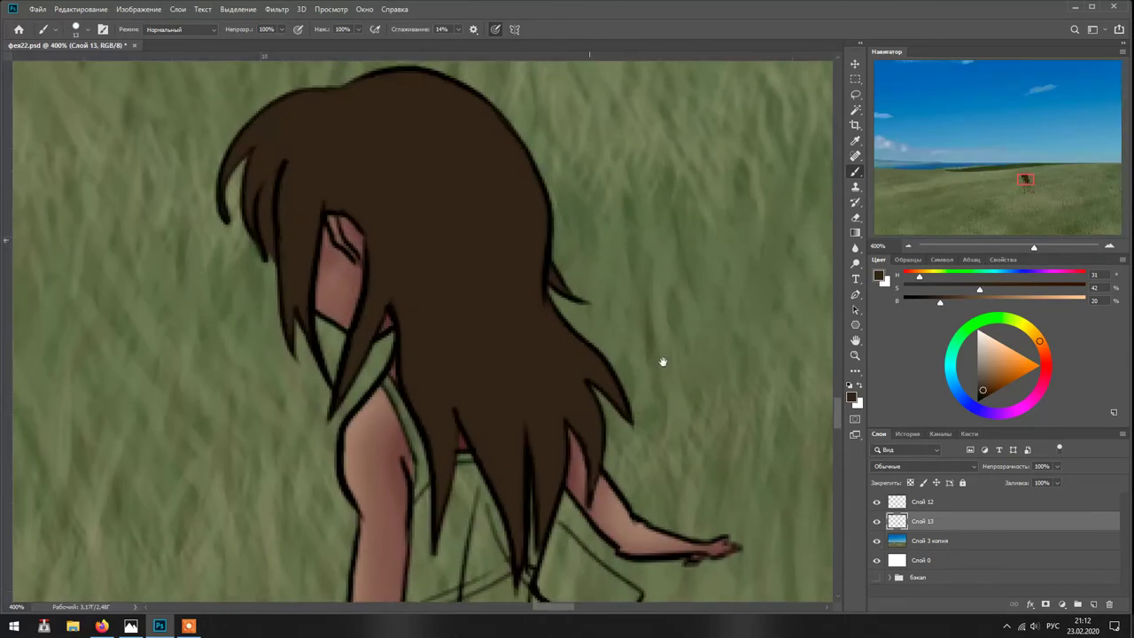
- Select the hair by tracing its crown, strand tips and face opening with the Polygonal Lasso
key(w)
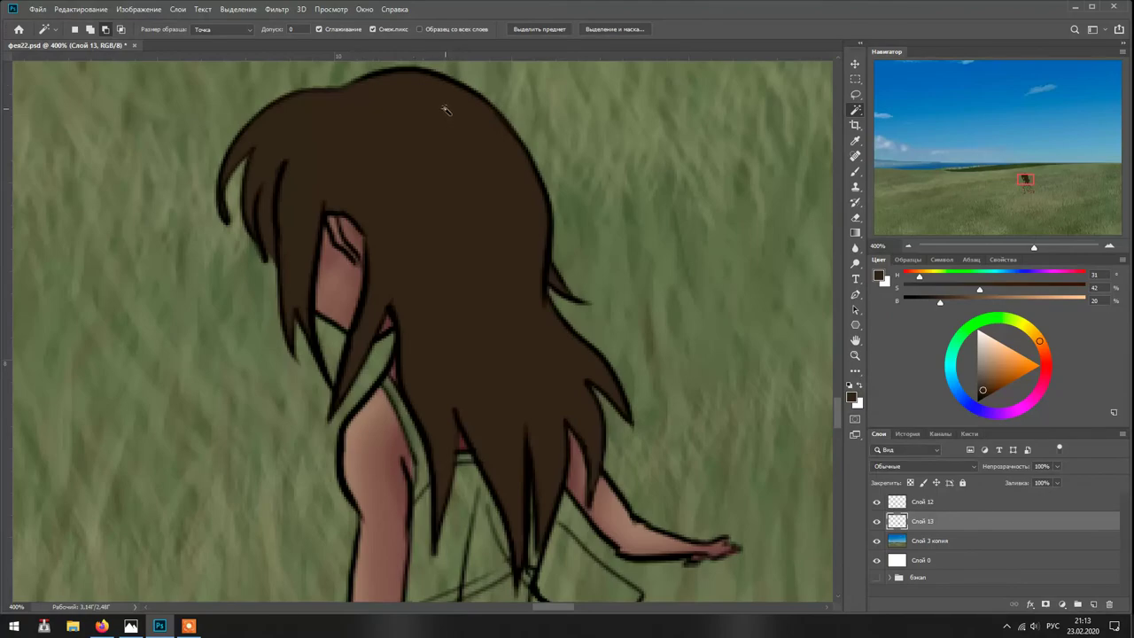
click(412, 104)
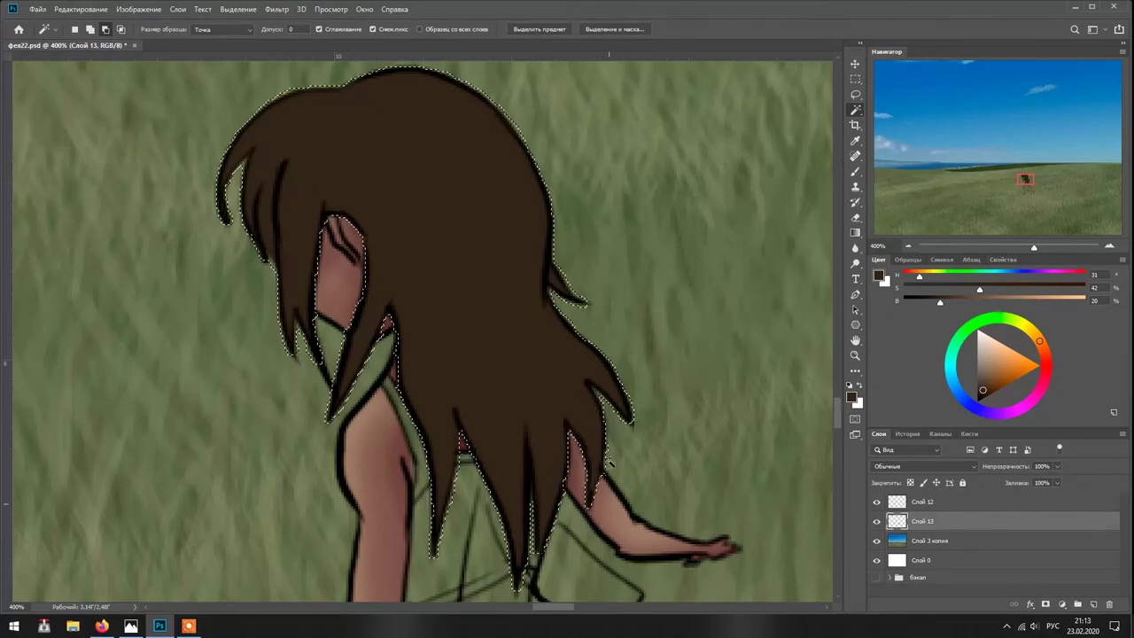
key(l)
scroll(1019, 189, up, 2)
drag(1019, 189, 1019, 186)
click(301, 438)
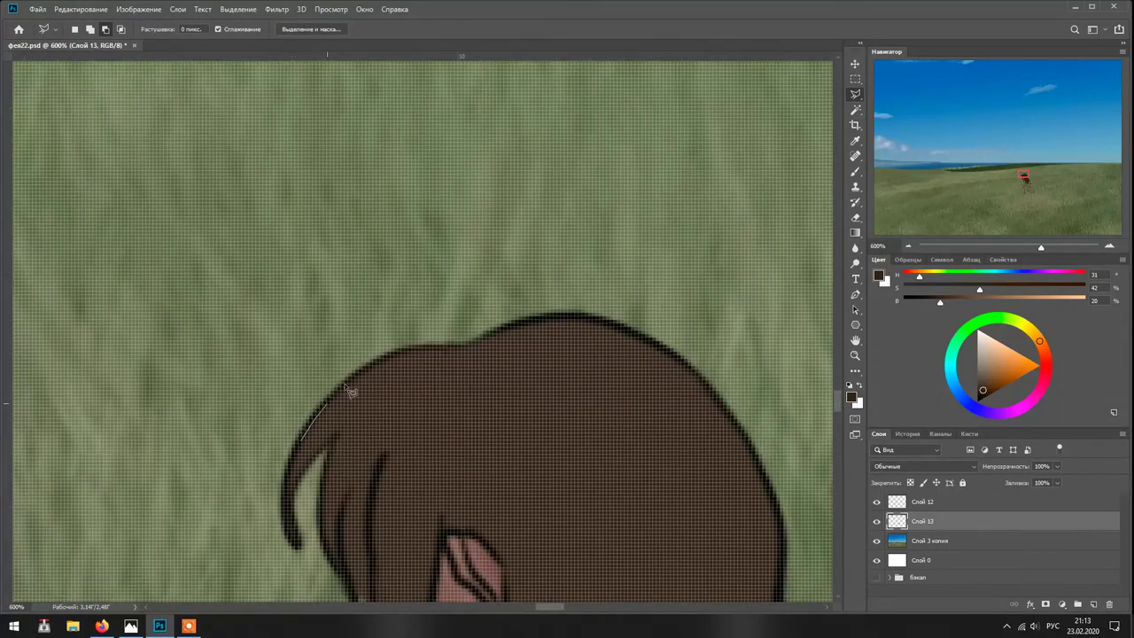
mouse_move(749, 507)
mouse_down()
mouse_move(776, 415)
mouse_move(716, 414)
mouse_up()
key(ctrl+minus)
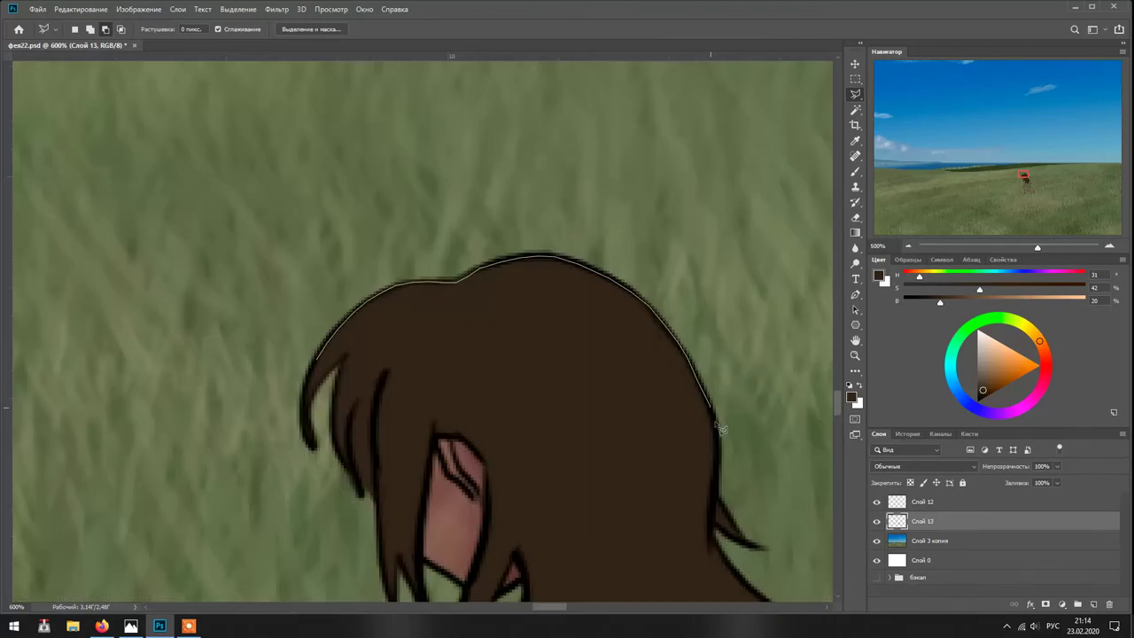
drag(747, 595, 560, 411)
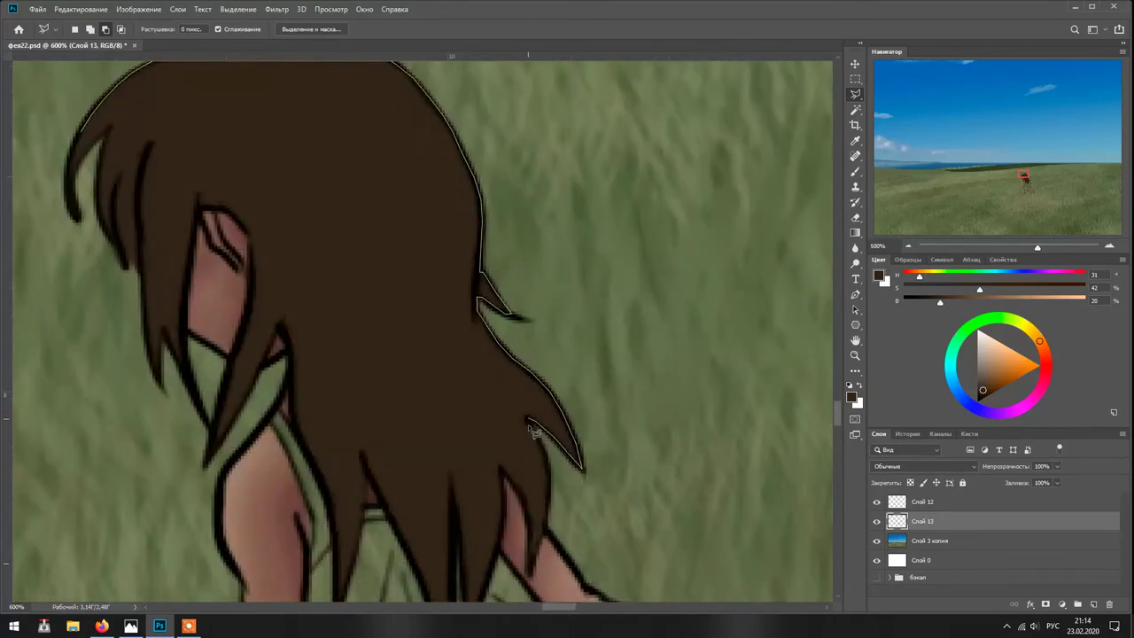
drag(509, 507, 470, 458)
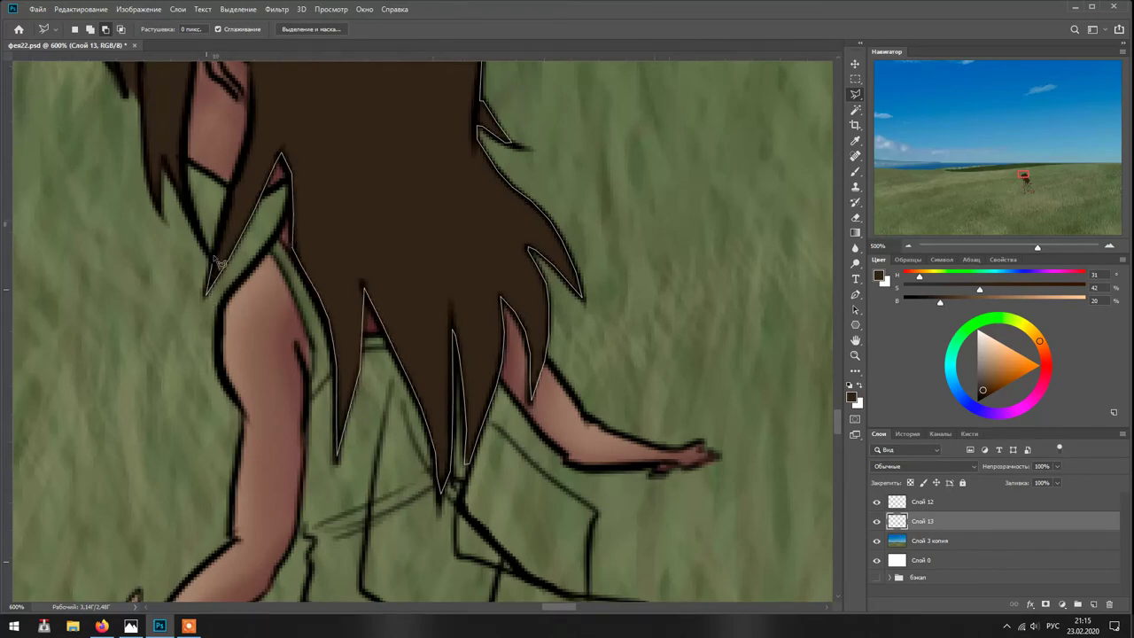
drag(211, 303, 254, 214)
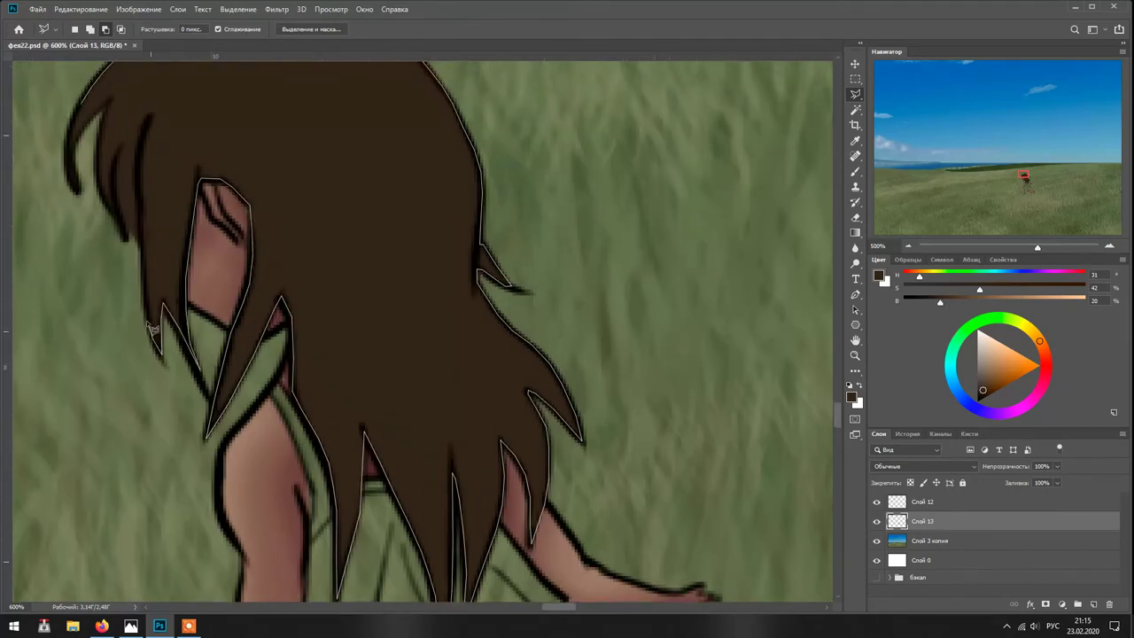
click(86, 195)
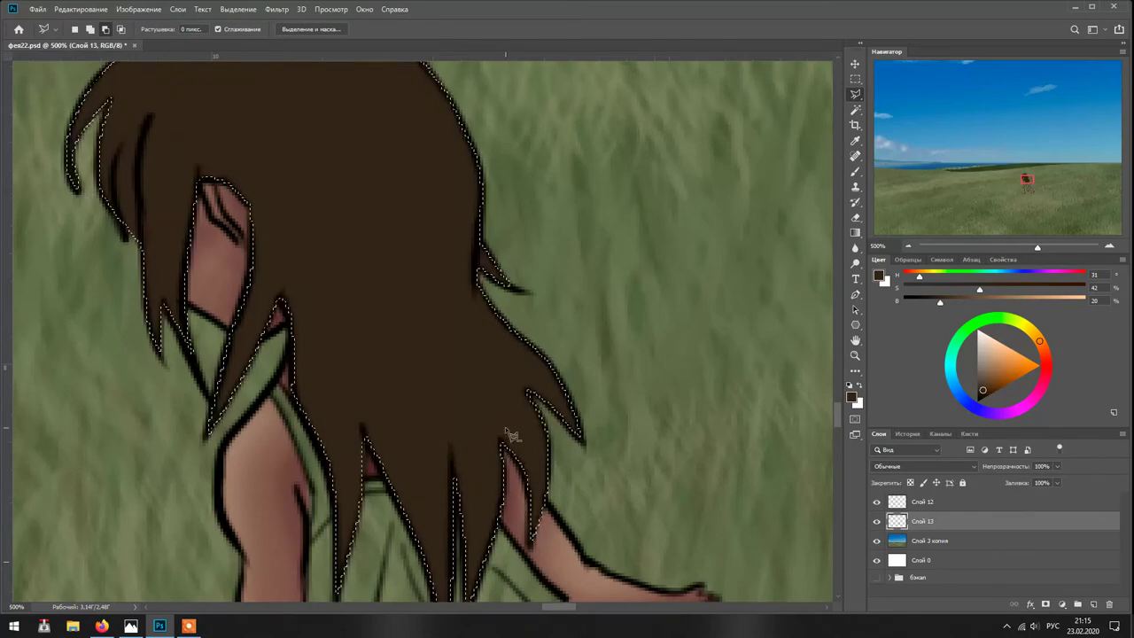
- Shade the selected hair in Multiply mode with a large brush in dark reddish brown (H 339, S 42, B 13), and deselect
key(ctrl+minus)
key(ctrl+minus)
key(b)
drag(372, 329, 405, 316)
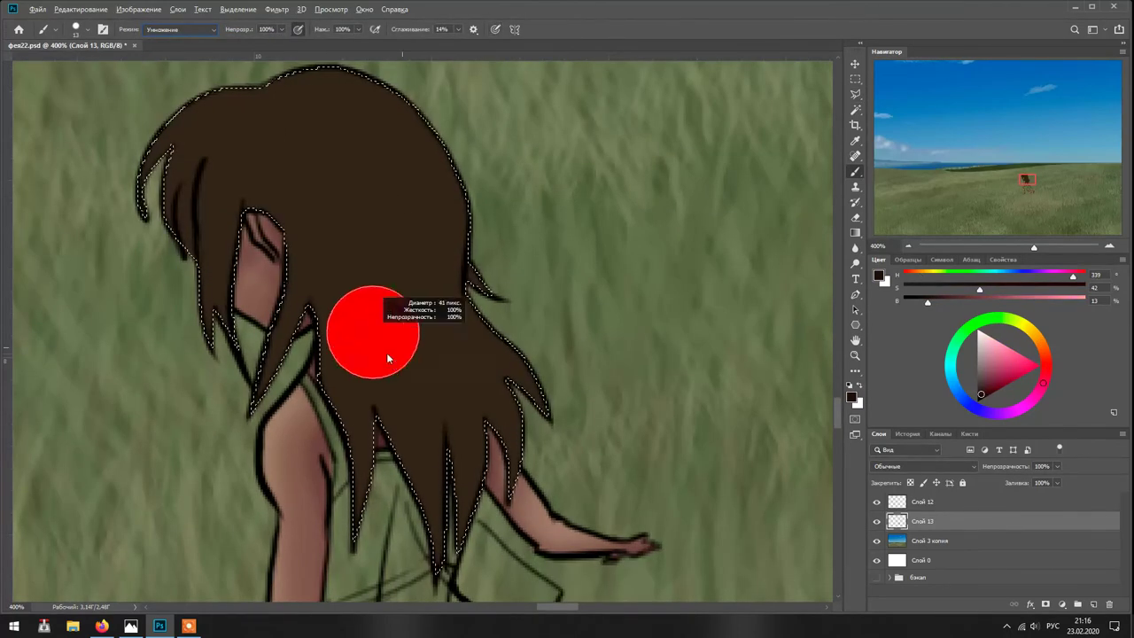
key(ctrl+d)
key(ctrl+minus)
mouse_move(405, 488)
mouse_down()
mouse_move(380, 293)
mouse_move(429, 393)
mouse_up()
drag(486, 304, 478, 303)
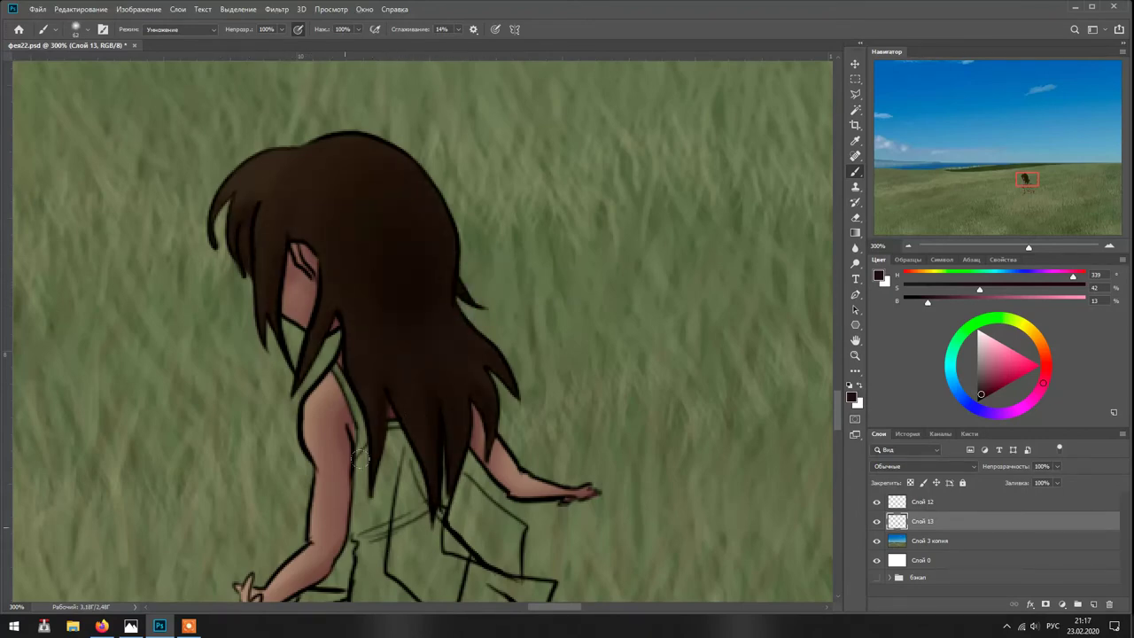
- Choose a pale blue paint colour (H 187, S 8, B 85) for the dress
scroll(622, 437, down, 1)
click(984, 359)
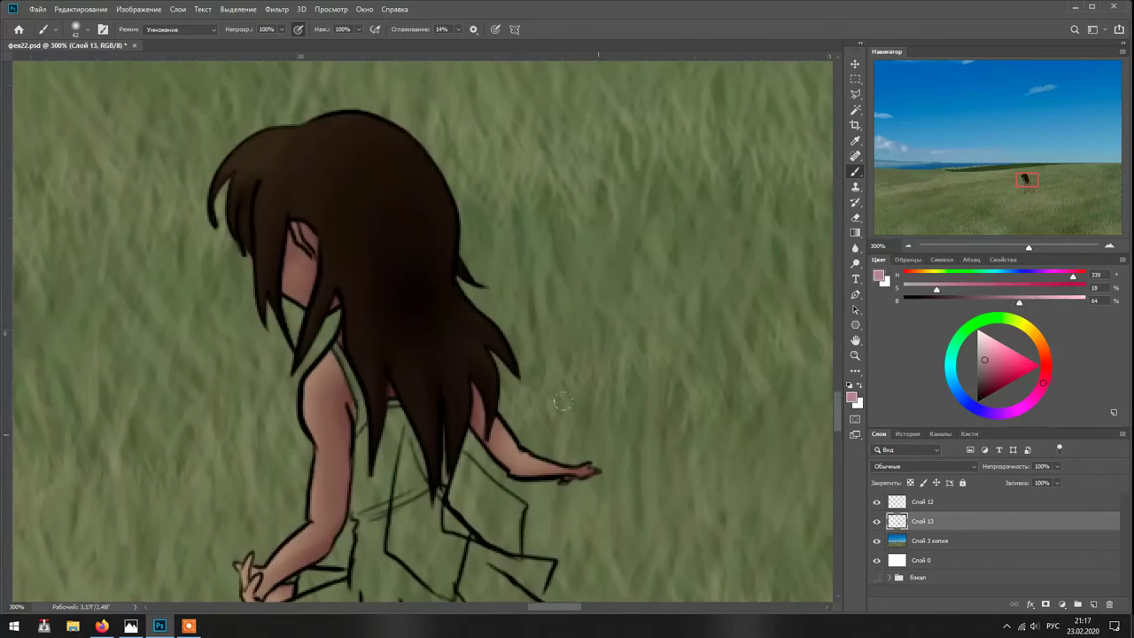
key(ctrl+minus)
key(ctrl+minus)
alt+click(433, 421)
click(908, 259)
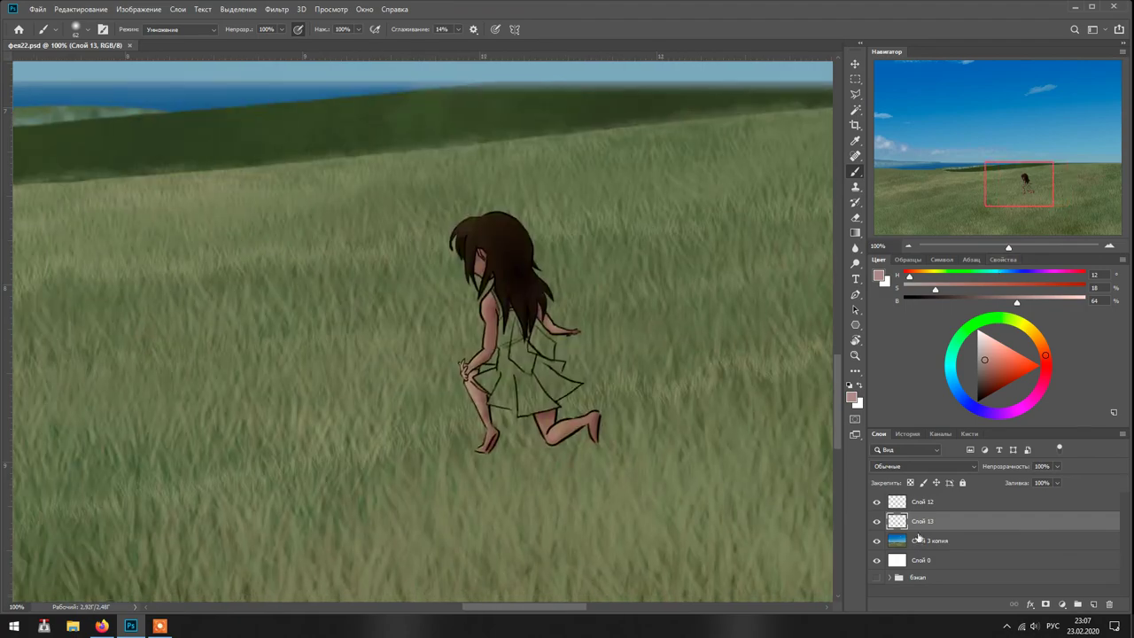
alt+click(523, 369)
right_click(528, 369)
key(Escape)
scroll(522, 364, up, 2)
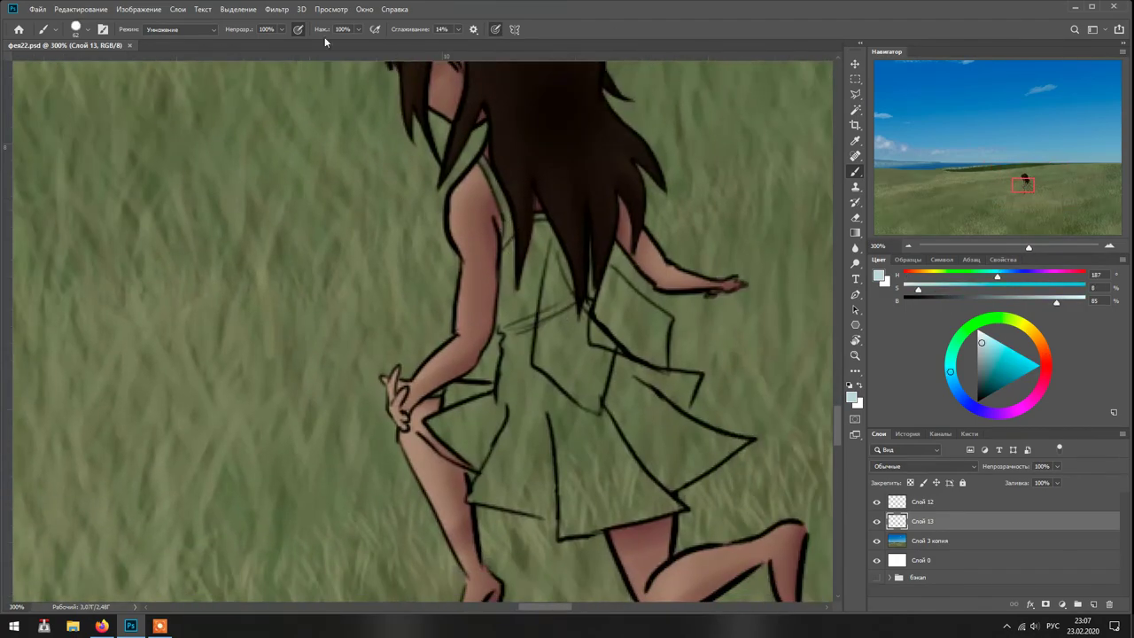
scroll(625, 348, up, 1)
- Set the brush to Normal mode and fill the dress strap and bodice with pale blue, with the landscape hidden
click(877, 540)
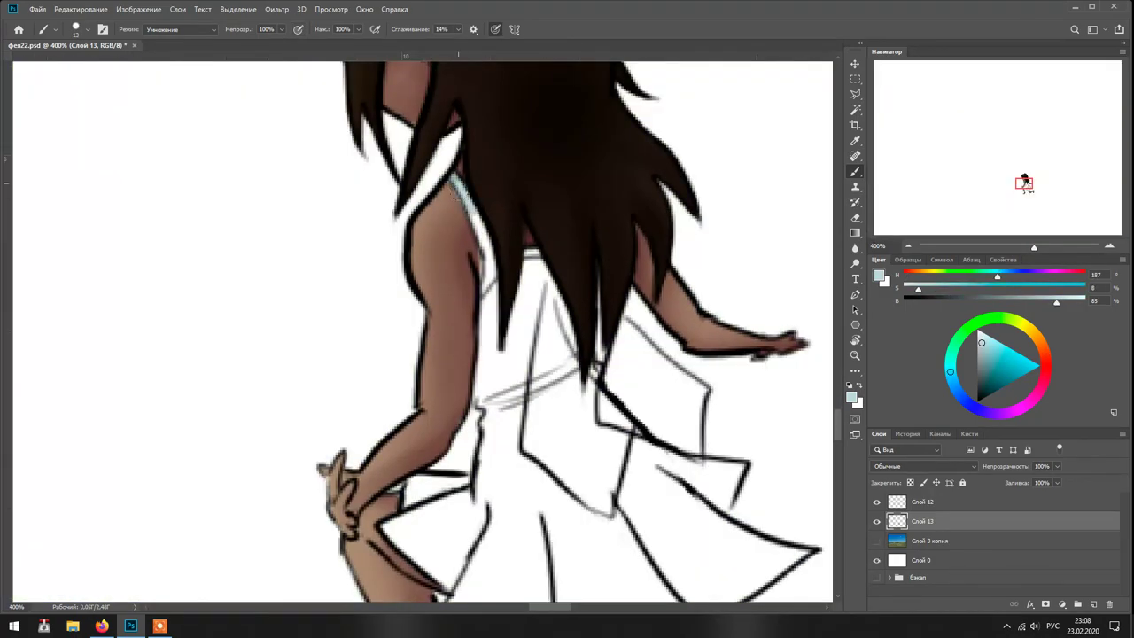
click(876, 540)
key(shift+alt+n)
key(ctrl+plus)
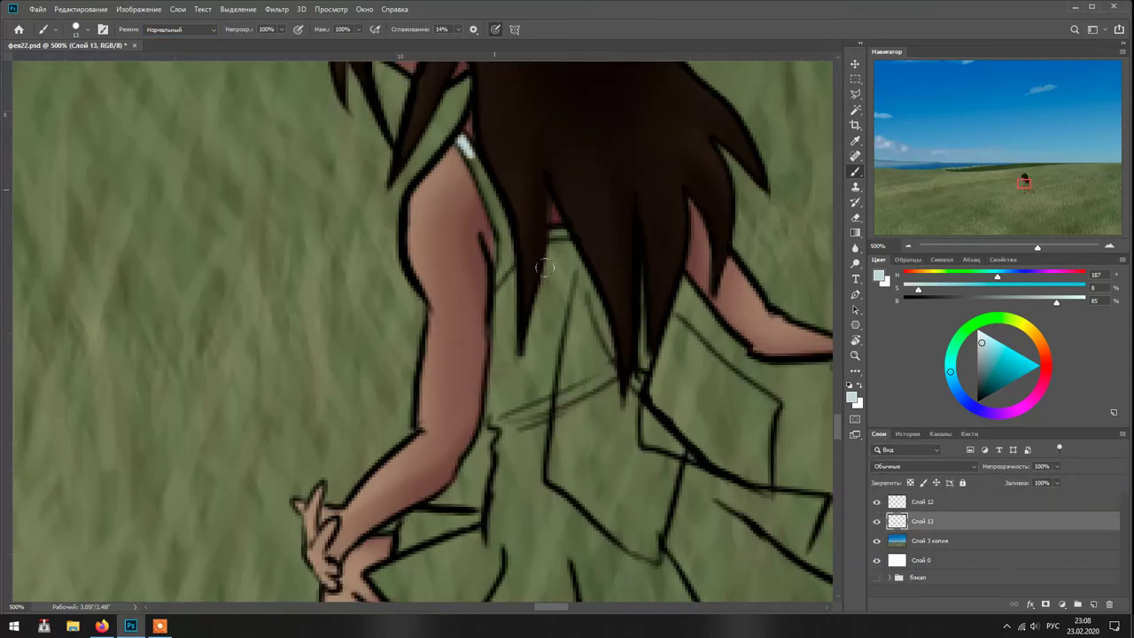
click(876, 541)
mouse_move(501, 260)
mouse_down()
mouse_move(498, 443)
mouse_move(596, 266)
mouse_move(535, 391)
mouse_move(617, 427)
mouse_up()
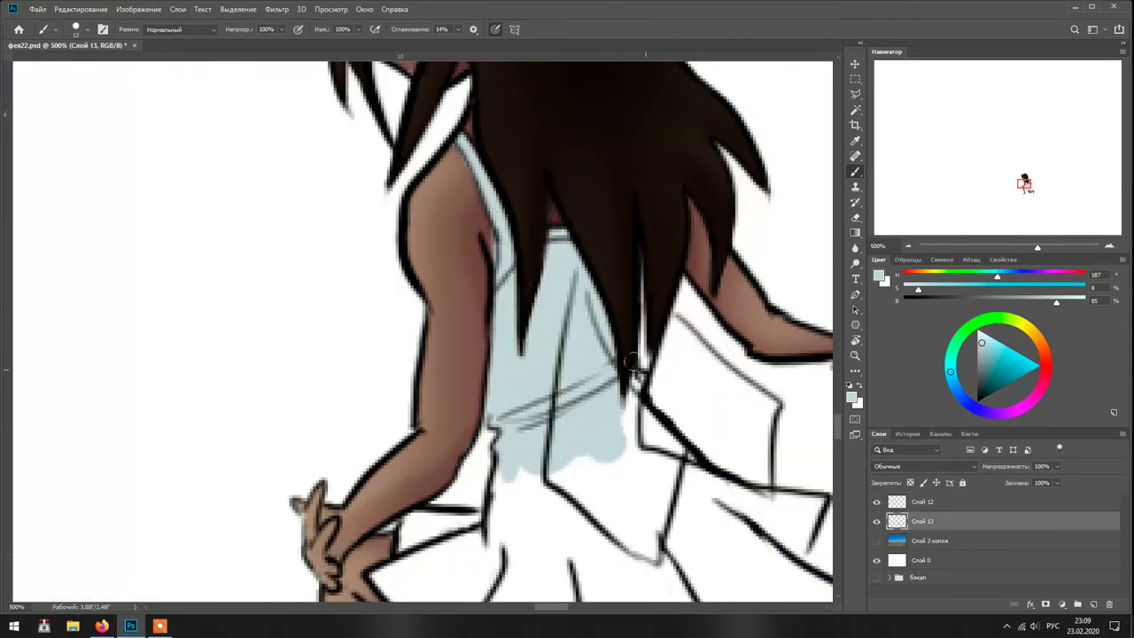
- Fill the skirt and all its flared folds with the pale blue, and show the landscape again
scroll(628, 241, down, 3)
mouse_move(628, 324)
mouse_down()
mouse_move(709, 310)
mouse_move(779, 336)
mouse_move(735, 399)
mouse_up()
mouse_move(459, 359)
mouse_down()
mouse_move(399, 380)
mouse_move(455, 392)
mouse_move(425, 478)
mouse_move(498, 535)
mouse_move(431, 442)
mouse_up()
mouse_move(587, 423)
mouse_down()
mouse_move(500, 482)
mouse_move(650, 450)
mouse_move(604, 455)
mouse_move(608, 400)
mouse_up()
key(ctrl+minus)
drag(619, 301, 779, 381)
click(877, 540)
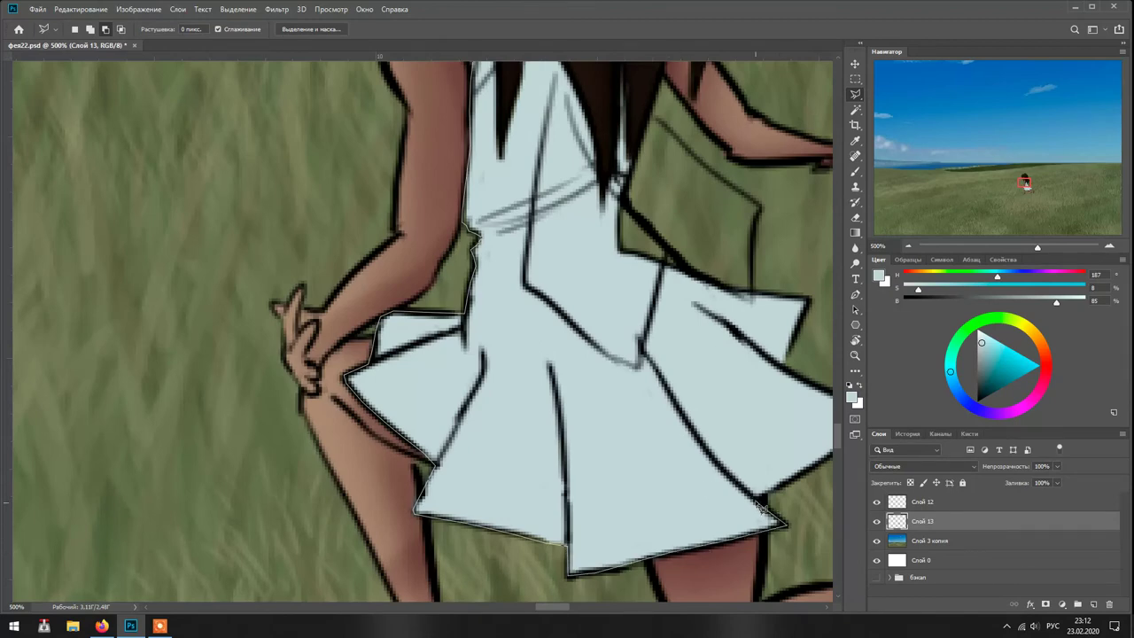
- Select the dress by tracing the hem, bodice, strap and gaps between hair strands with the Polygonal Lasso
scroll(760, 508, right, 5)
click(689, 409)
scroll(425, 377, up, 4)
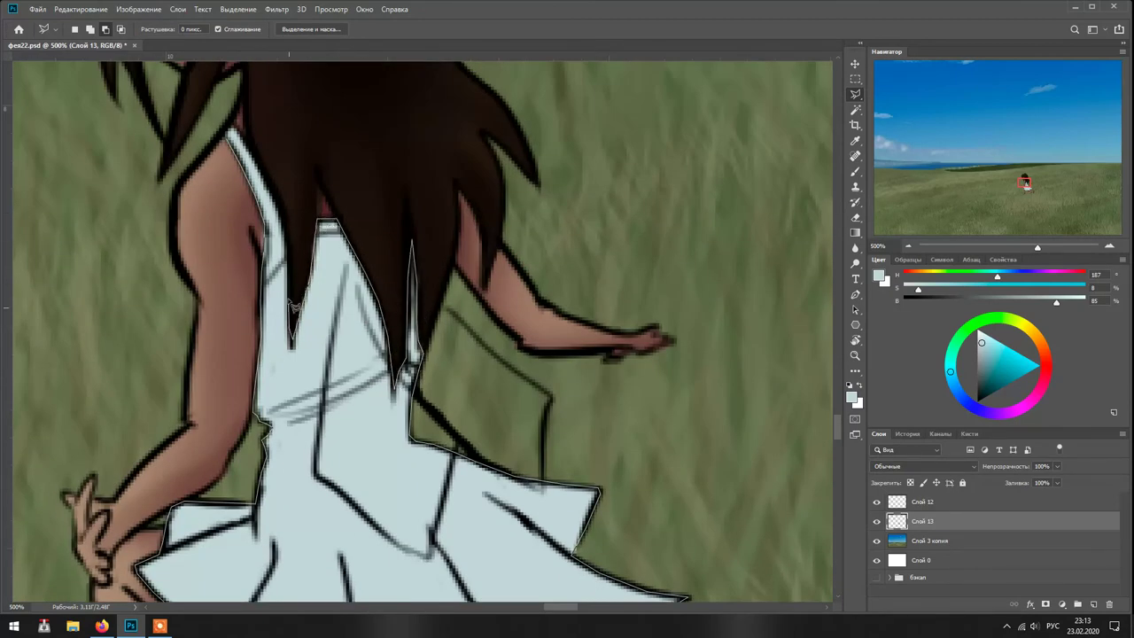
click(232, 135)
- Switch the brush to Multiply mode and shade the bodice of the selected dress
scroll(232, 135, down, 2)
key(b)
click(180, 30)
click(177, 108)
scroll(470, 248, down, 2)
mouse_move(461, 265)
mouse_down()
mouse_move(496, 372)
mouse_move(479, 292)
mouse_move(496, 354)
mouse_up()
- Shade the skirt and its folds with blue-violet tones such as H 256, S 65, B 31, adjusting the brush for finer shadows
alt+click(509, 411)
right_click(492, 209)
click(531, 246)
key(Return)
mouse_move(403, 396)
mouse_down()
mouse_move(434, 409)
mouse_move(434, 443)
mouse_move(469, 478)
mouse_move(541, 496)
mouse_move(605, 470)
mouse_up()
alt+click(524, 511)
alt+right_click(506, 463)
mouse_move(518, 403)
mouse_down()
mouse_move(480, 355)
mouse_move(518, 389)
mouse_up()
alt+right_click(496, 363)
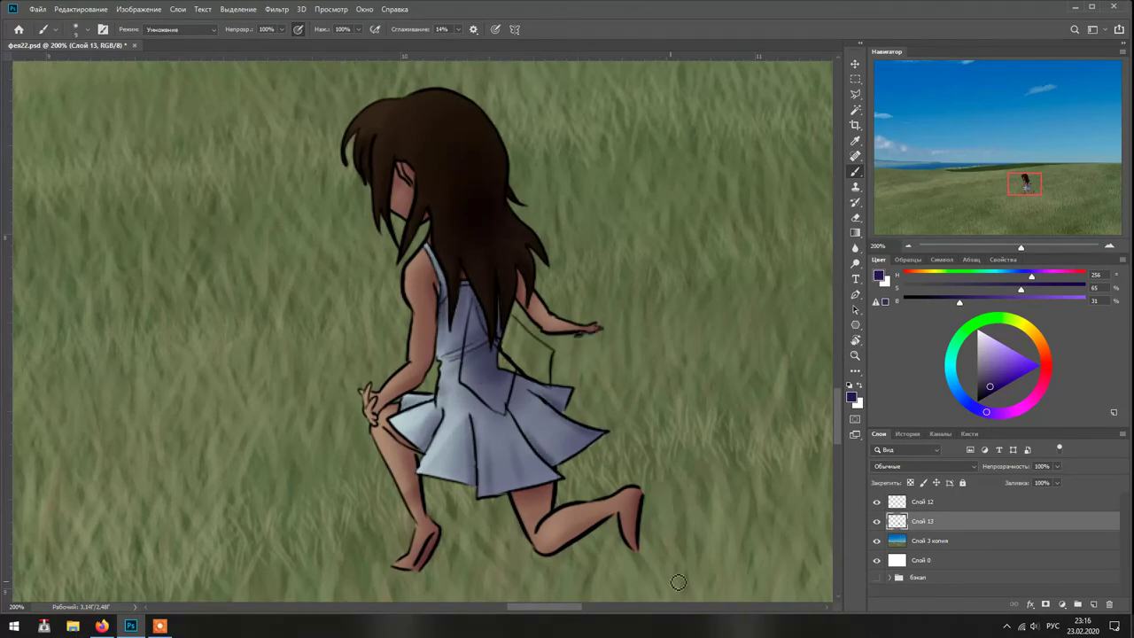
- Trace the two wing shapes on the girl's back with the Polygonal Lasso and fill them with translucent light blue at 29% opacity
key(l)
key(ctrl+plus)
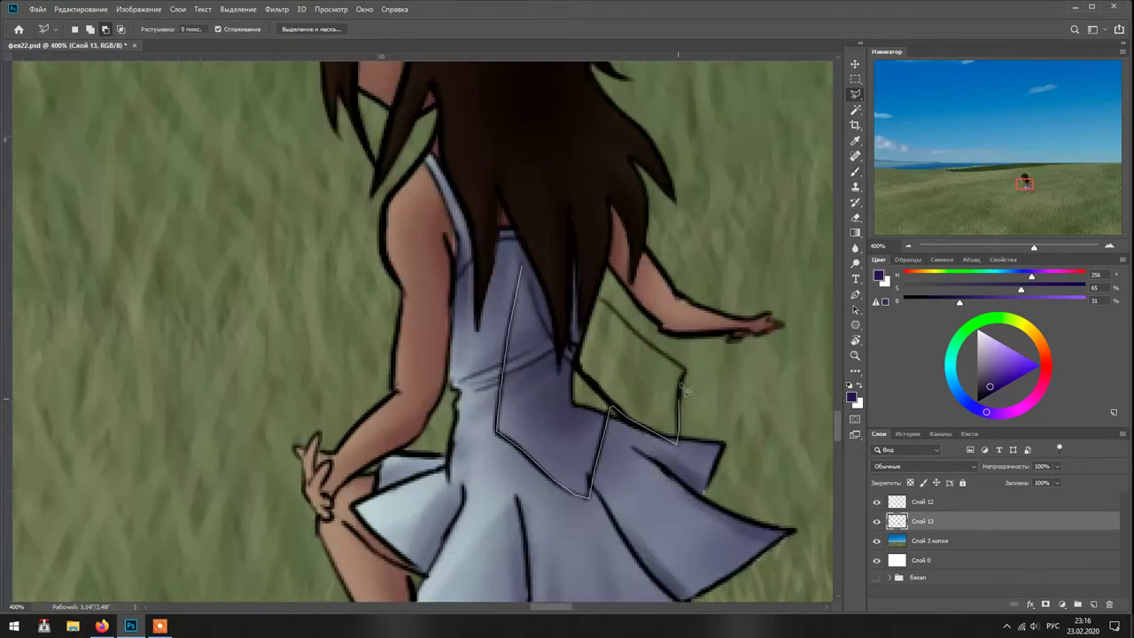
double_click(556, 336)
key(g)
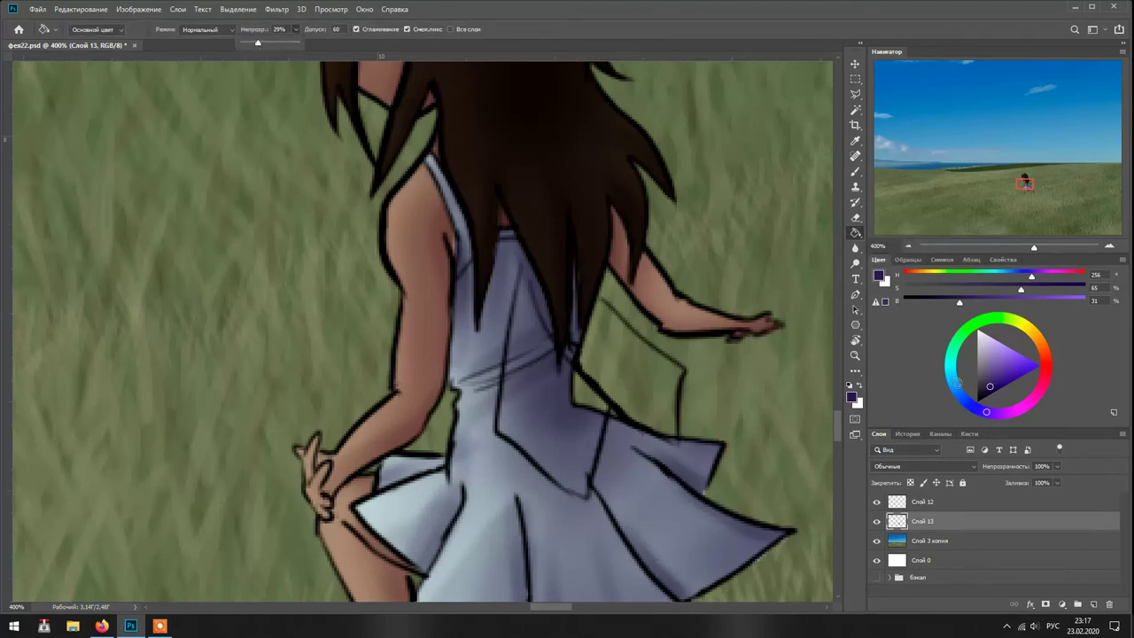
alt+click(430, 186)
click(592, 485)
key(ctrl+0)
key(ctrl+plus)
key(ctrl+plus)
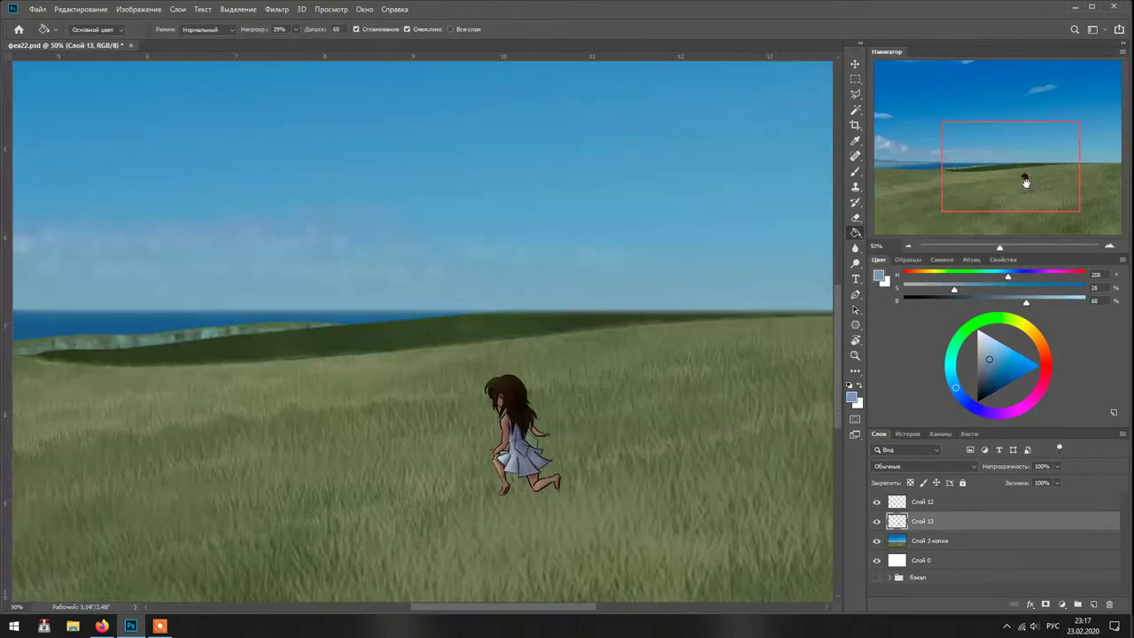
key(ctrl+0)
key(ctrl+plus)
key(ctrl+plus)
- Lock the line art layer's transparency and recolour the hair outlines very dark brown (H 26, S 41, B 7) in Normal mode
key(alt+bracketright)
key(b)
click(182, 29)
key(Escape)
key(ctrl+plus)
alt+click(411, 282)
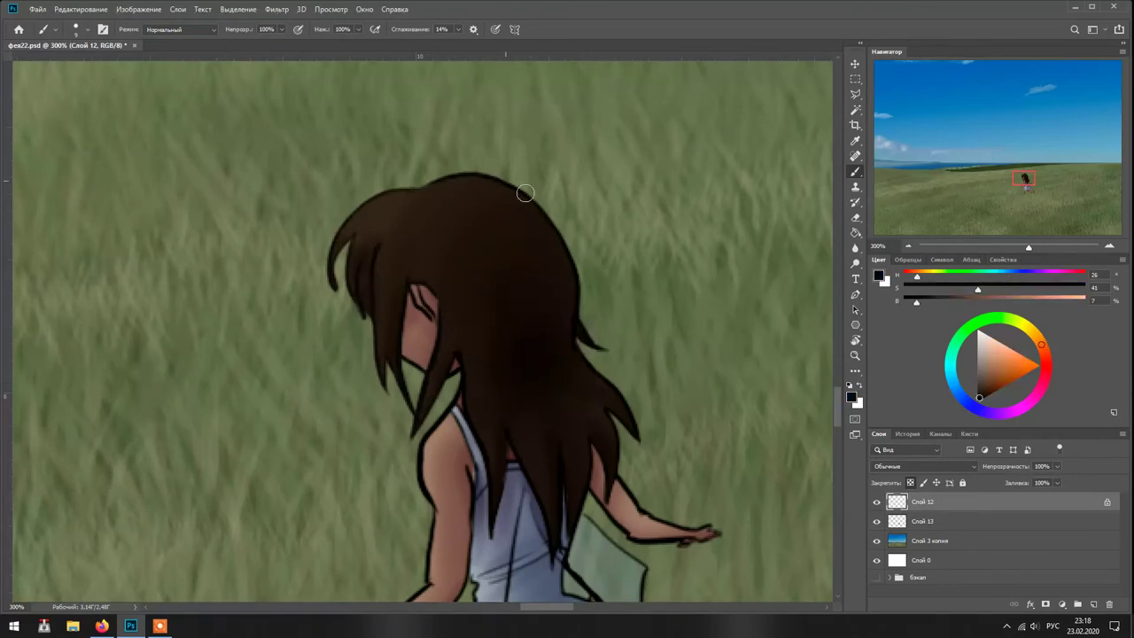
- Recolour the outlines of the ear, face and both arms dark red (H 358, S 43, B 30)
alt+click(419, 298)
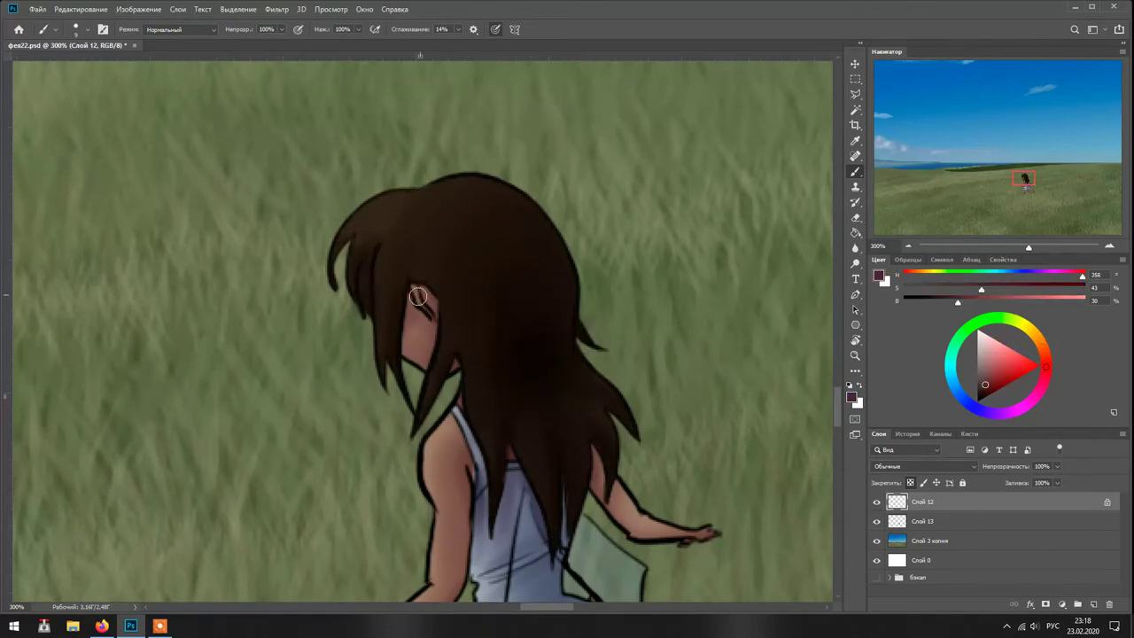
drag(452, 377, 427, 287)
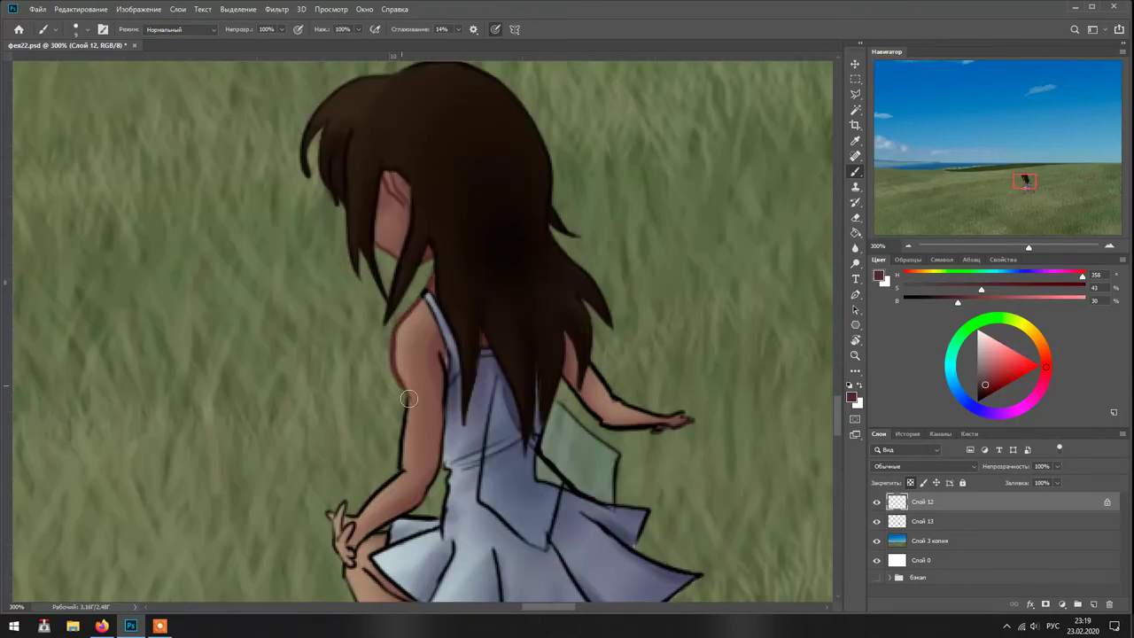
drag(408, 399, 436, 457)
drag(574, 393, 677, 418)
- Recolour the outlines of the front hand, both legs and the feet with the same dark red
drag(531, 461, 558, 261)
mouse_move(381, 372)
mouse_down()
mouse_move(414, 443)
mouse_move(448, 454)
mouse_up()
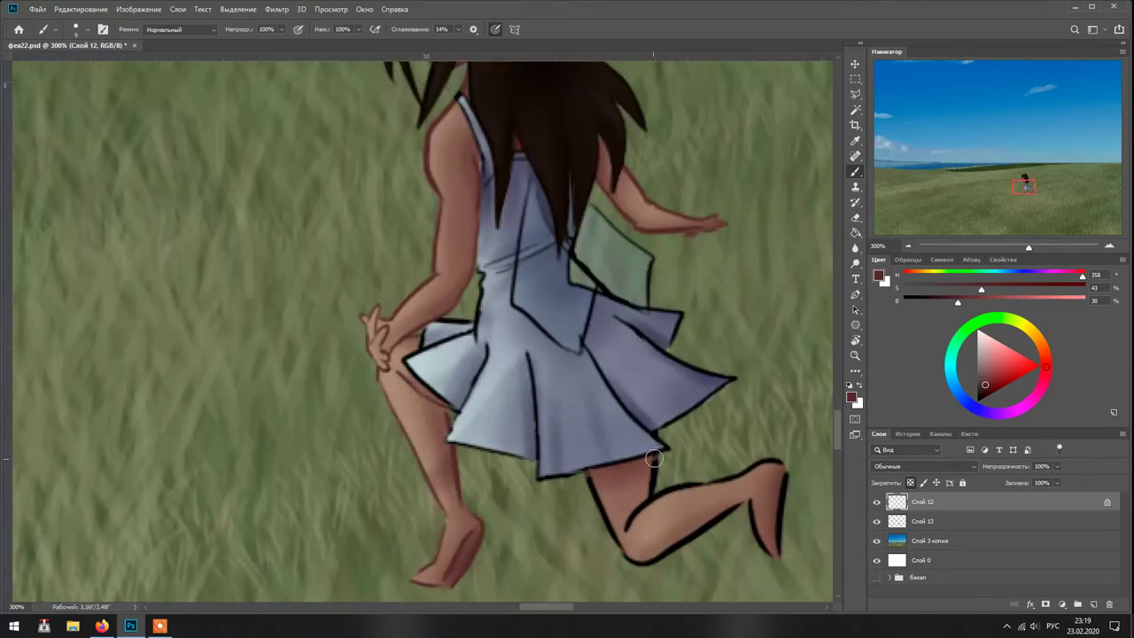
drag(653, 458, 728, 478)
scroll(672, 506, up, 1)
- Recolour the dress and wing outlines grey-blue (H 226, S 28, B 37) and retouch the adjoining hair and skin outlines with sampled colours
alt+click(541, 400)
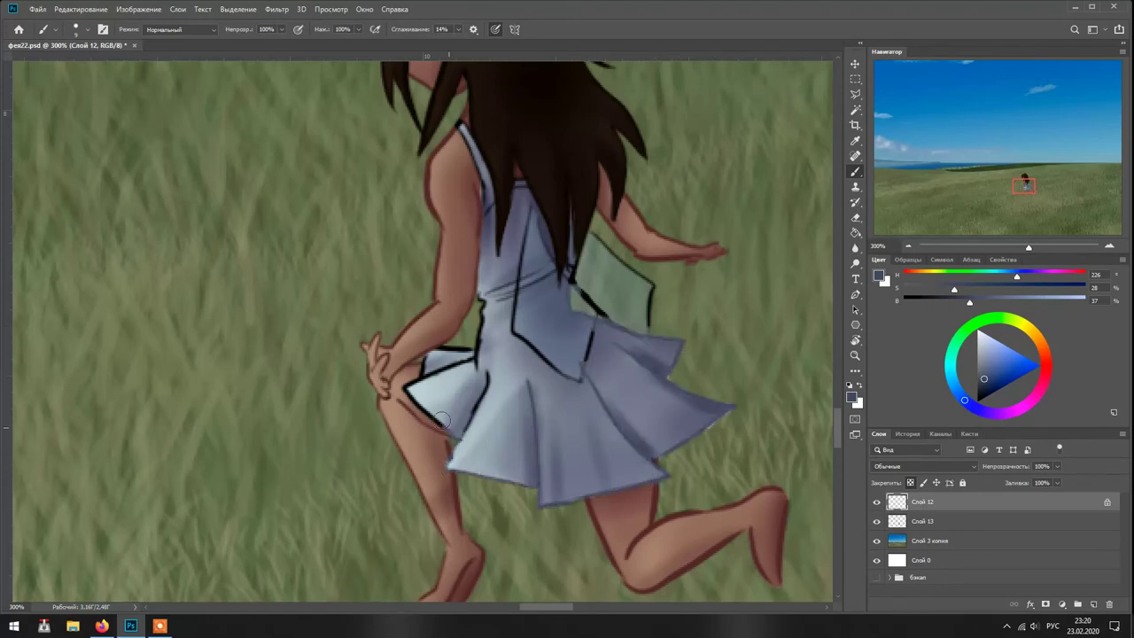
drag(485, 367, 480, 301)
scroll(550, 293, up, 2)
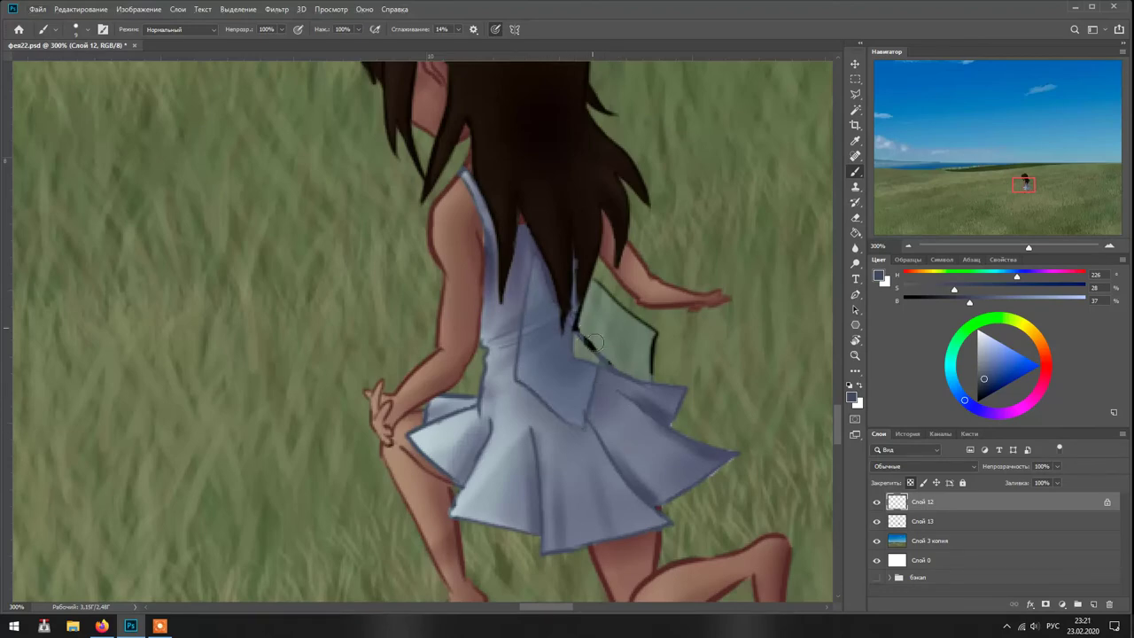
alt+click(578, 315)
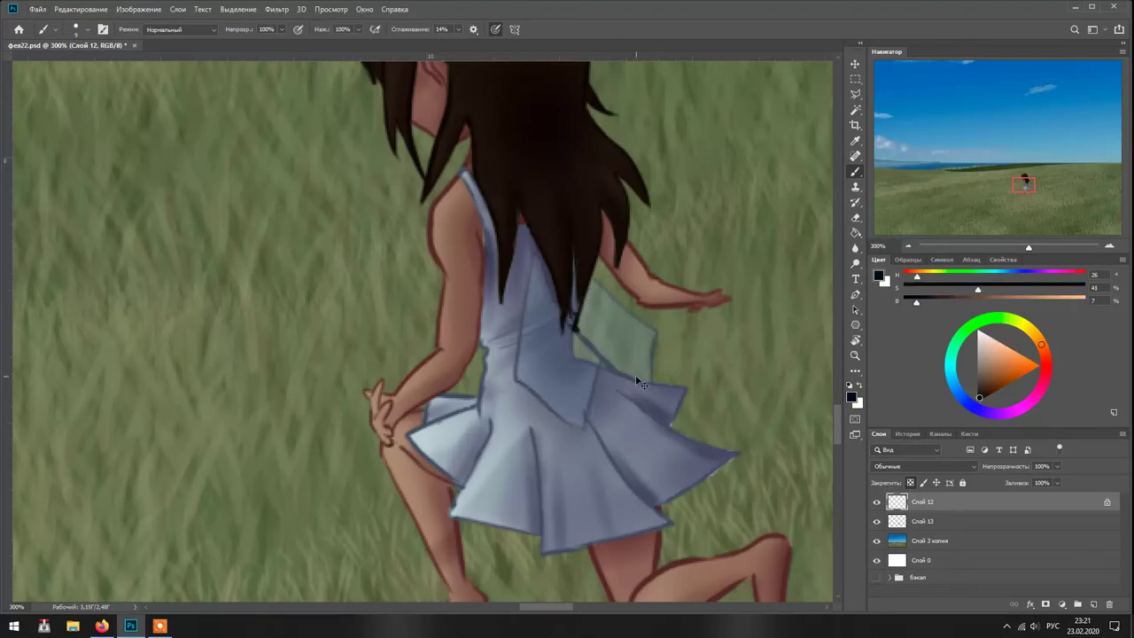
alt+click(570, 335)
alt+click(390, 457)
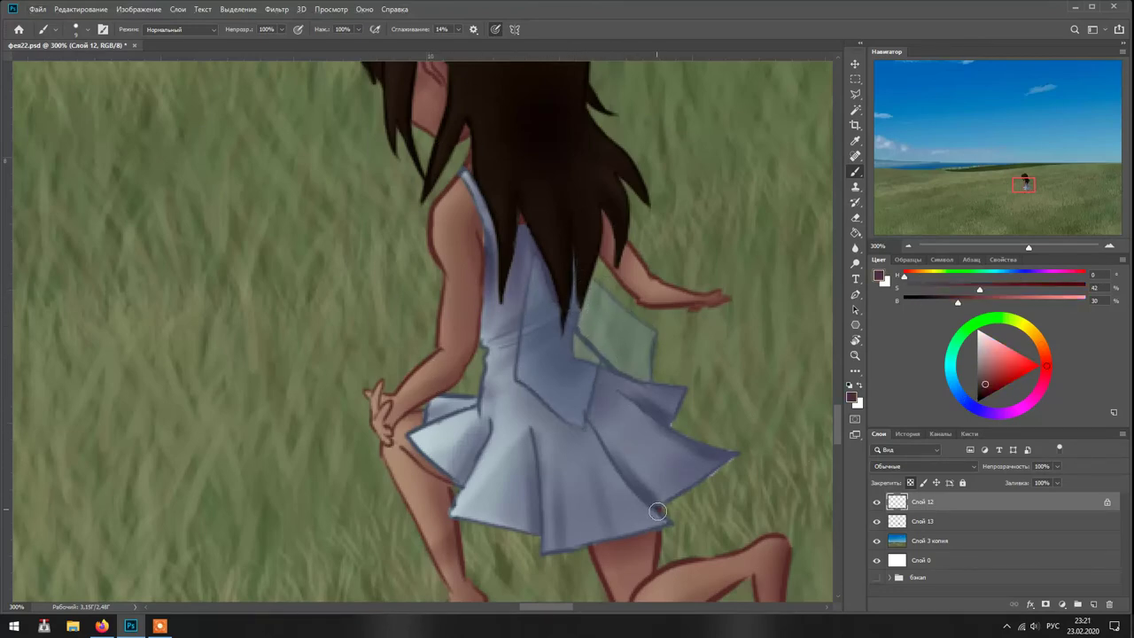
- Merge a copy of the girl's line art and colour layers and move the original layers into the backup group
key(ctrl+0)
shift+click(922, 520)
right_click(921, 509)
click(1019, 72)
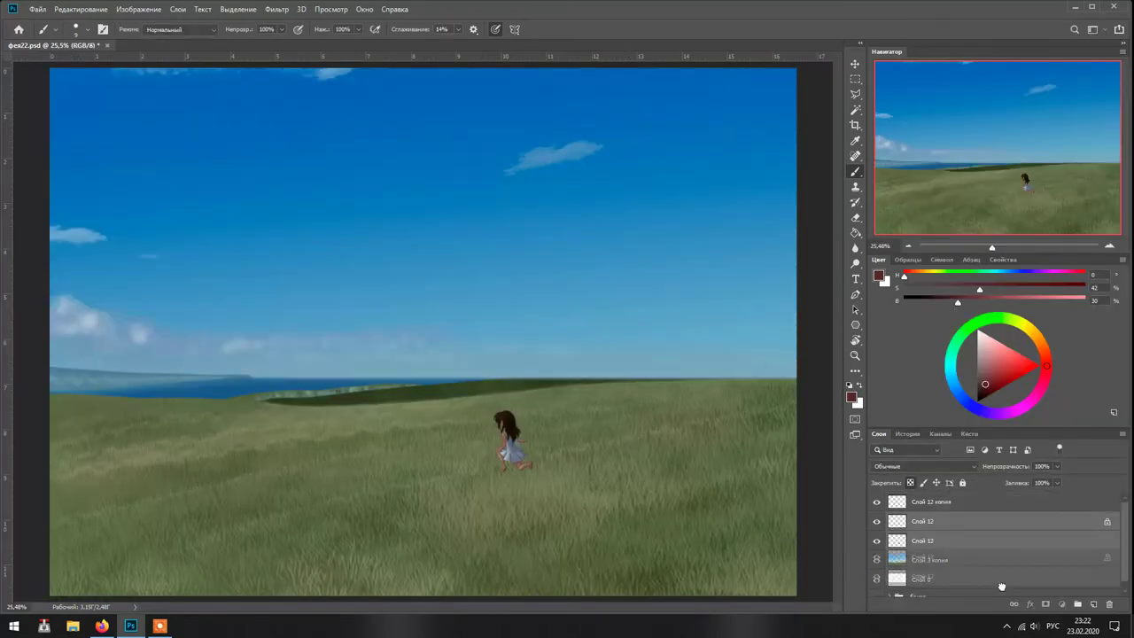
- Enlarge the merged girl with Free Transform and place her further right on the field
key(ctrl+t)
drag(600, 346, 791, 276)
drag(609, 496, 589, 496)
key(Return)
- Shift the girl's hue towards a lavender dress with Hue/Saturation and adjust her midtones with Levels
key(ctrl+u)
drag(932, 315, 925, 326)
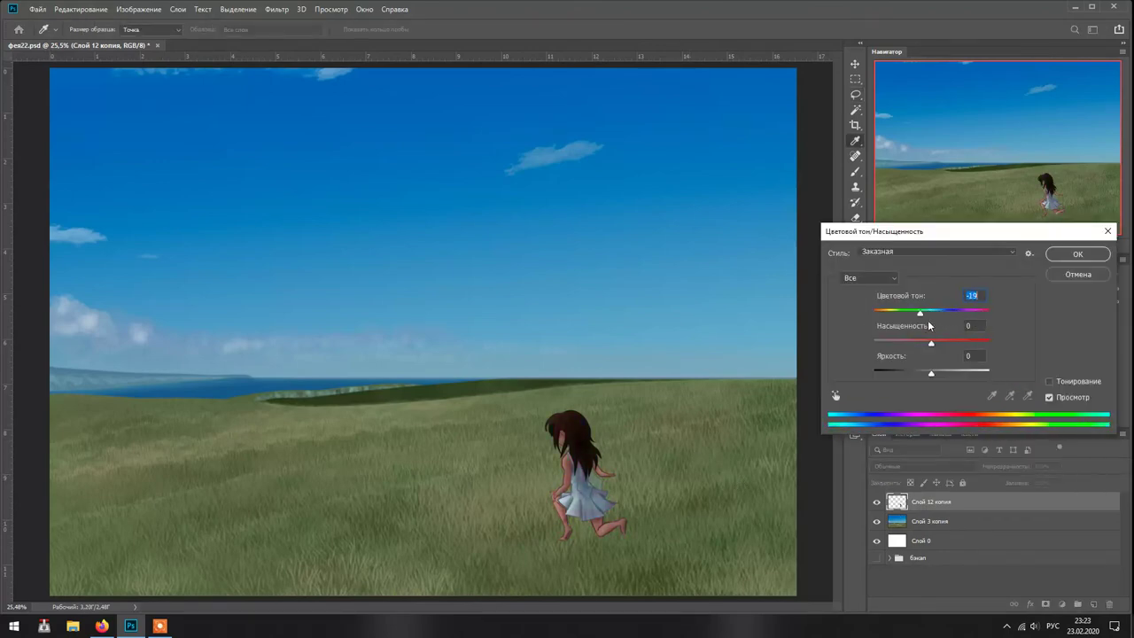
key(Return)
click(138, 8)
mouse_move(142, 40)
click(324, 51)
drag(767, 354, 771, 367)
key(Return)
- Set the brush to Vivid Light mode with pale pink (H 0, S 16, B 100) and merge the girl and landscape into one layer
key(b)
click(878, 433)
key(ctrl+shift+alt+n)
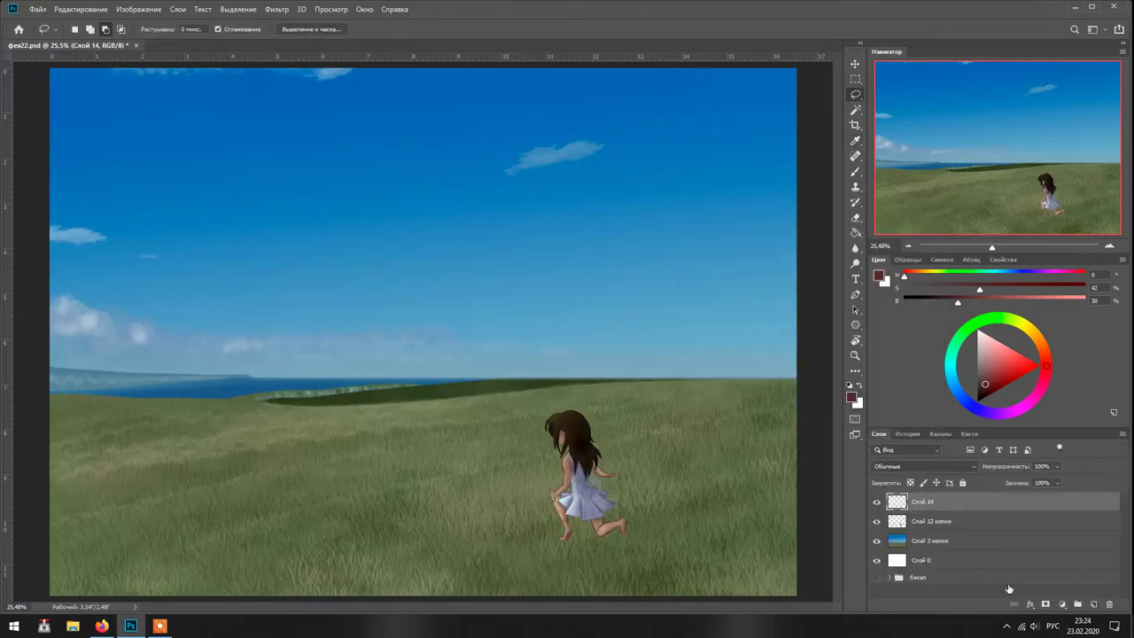
click(182, 30)
click(212, 243)
click(282, 29)
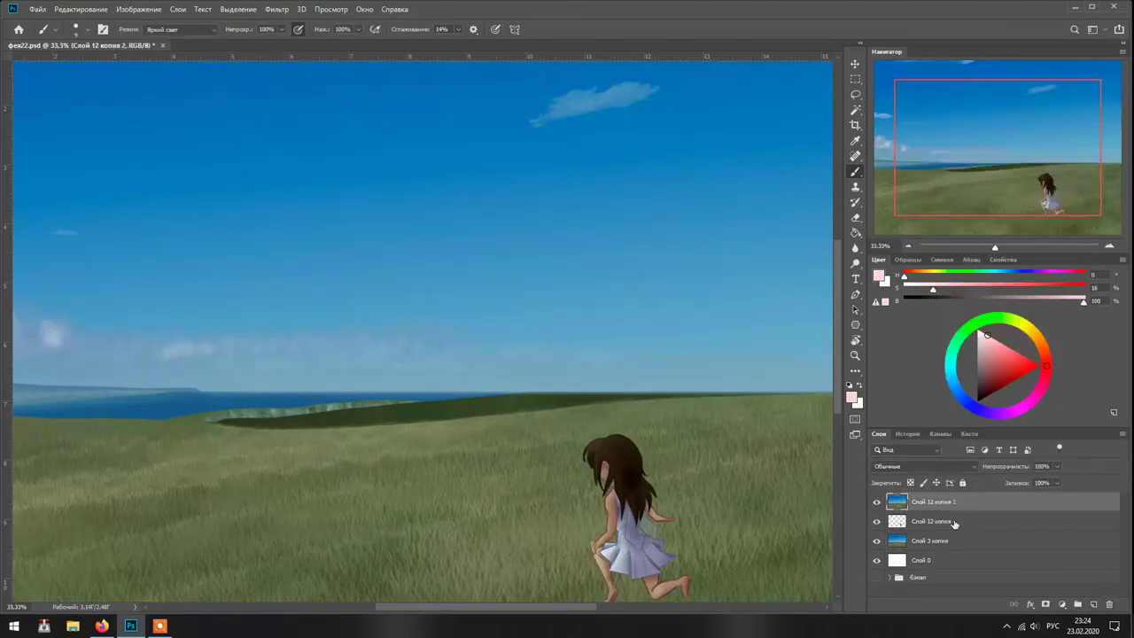
key(ctrl+e)
- Switch the brush to Soft Light mode with pale blue (H 202, S 16, B 100) and choose a 367 px brush preset
right_click(595, 476)
key(Escape)
scroll(612, 514, up, 2)
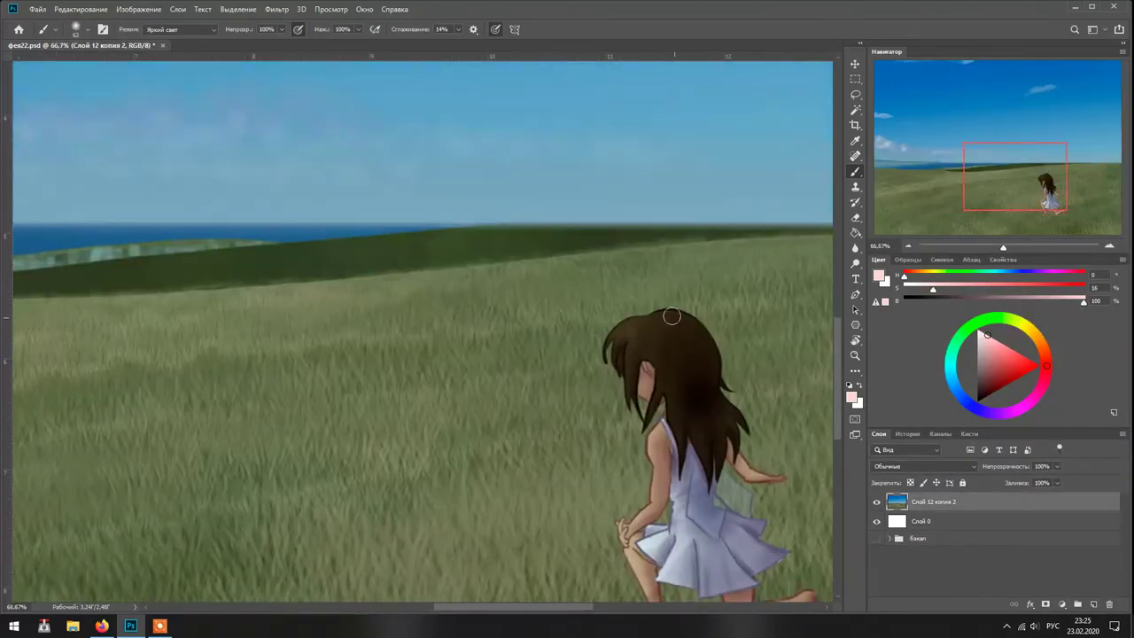
click(182, 29)
click(213, 222)
scroll(628, 331, down, 3)
right_click(628, 331)
key(Escape)
right_click(714, 495)
scroll(823, 425, down, 10)
click(873, 470)
key(Return)
right_click(630, 504)
double_click(805, 527)
- Try several pale blue trail strokes arching from the girl's back hand over the grass, undoing each one
drag(602, 474, 762, 589)
key(ctrl+z)
drag(629, 461, 735, 593)
key(ctrl+z)
mouse_move(611, 479)
mouse_down()
mouse_move(704, 438)
mouse_move(758, 584)
mouse_move(717, 425)
mouse_up()
key(ctrl+z)
key(ctrl+z)
drag(620, 479, 762, 589)
key(ctrl+z)
- Turn off the opacity control in the brush's Transfer settings and try more arched trail strokes behind the girl
key(F5)
click(602, 270)
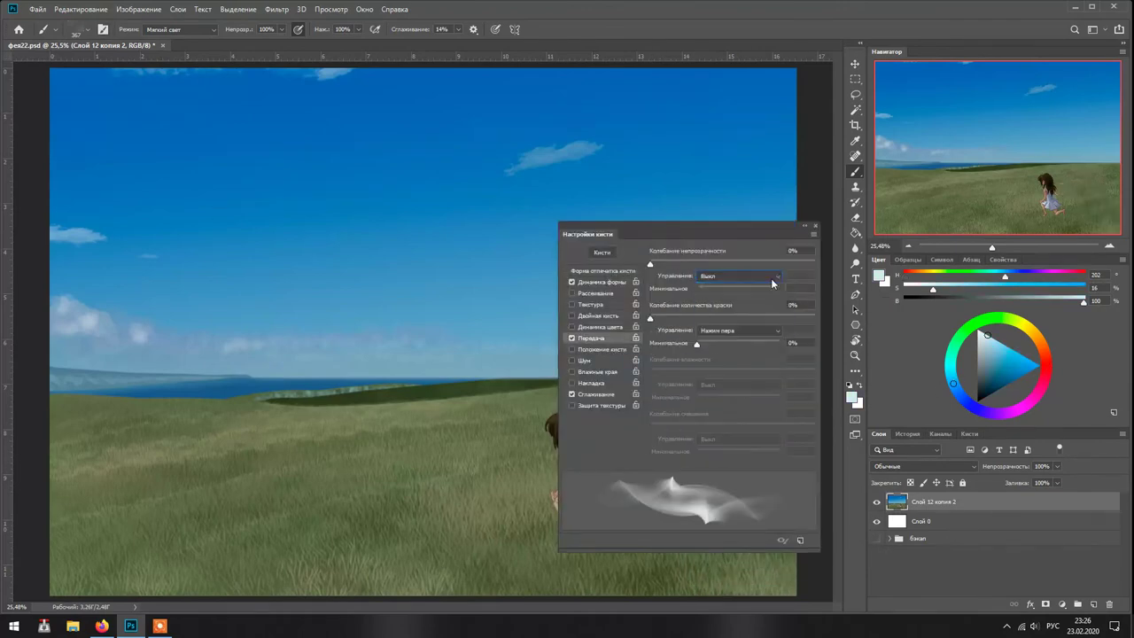
drag(631, 496, 768, 513)
key(ctrl+z)
mouse_move(602, 536)
mouse_down()
mouse_move(761, 438)
mouse_move(779, 567)
mouse_up()
key(ctrl+z)
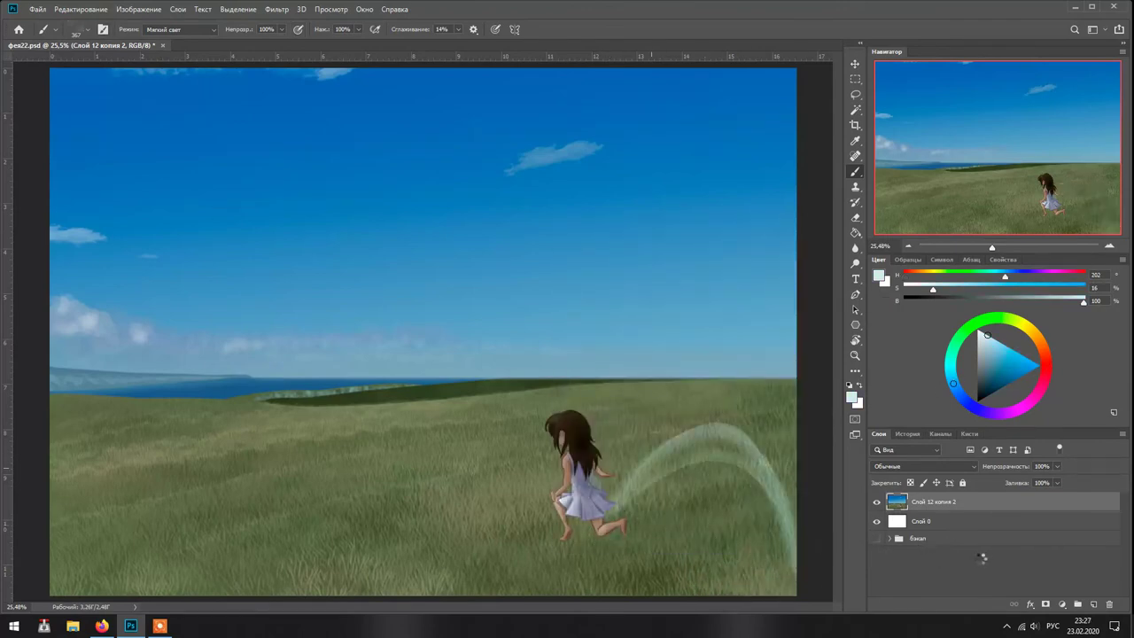
key(ctrl+z)
drag(603, 443, 766, 465)
key(ctrl+z)
drag(608, 483, 770, 593)
key(ctrl+z)
- Try a trail stroke behind the girl with a different 500 px brush preset and undo it
right_click(655, 496)
scroll(784, 470, down, 3)
scroll(873, 529, up, 5)
drag(634, 487, 762, 576)
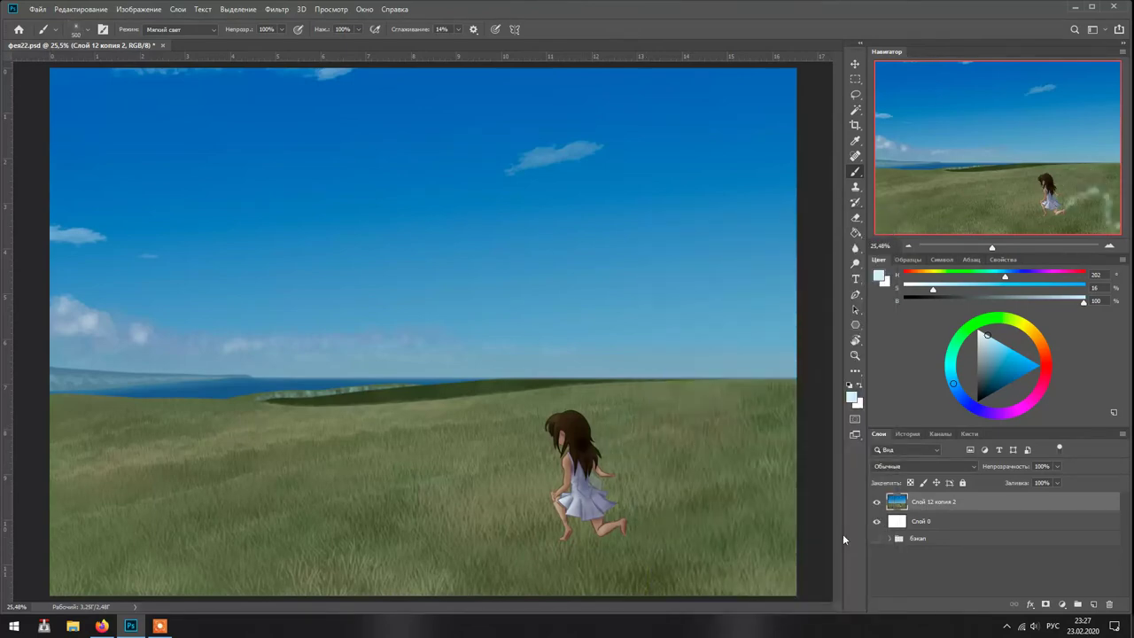
key(ctrl+z)
- Paint an arched pale blue sparkle trail from the girl's back hand to the canvas edge with the 751 px Spark brush in Vivid Light mode
click(103, 29)
click(182, 29)
click(177, 224)
click(103, 29)
mouse_move(638, 496)
mouse_down()
mouse_move(735, 456)
mouse_move(793, 558)
mouse_up()
key(ctrl+z)
key(ctrl+z)
key(ctrl+shift+z)
key(ctrl+z)
mouse_move(615, 492)
mouse_down()
mouse_move(705, 438)
mouse_move(797, 535)
mouse_up()
key(ctrl+z)
key(ctrl+z)
key(ctrl+shift+z)
key(ctrl+shift+z)
key(ctrl+z)
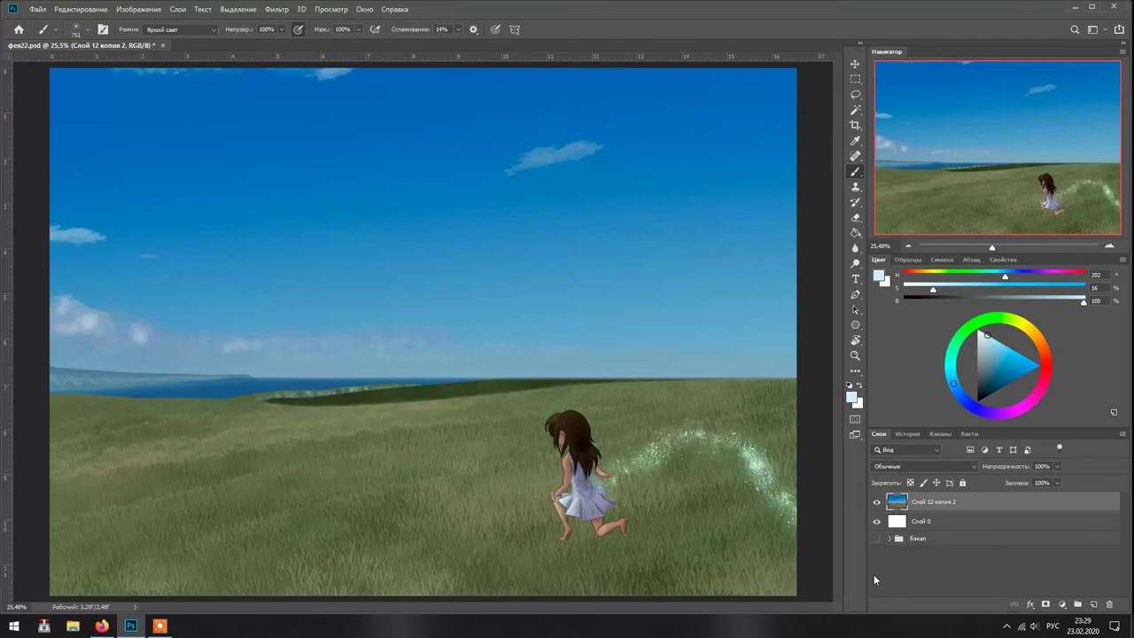
- Brighten the whole painting with Levels, using input values 3, 1 and 214
click(138, 9)
mouse_move(141, 40)
click(383, 52)
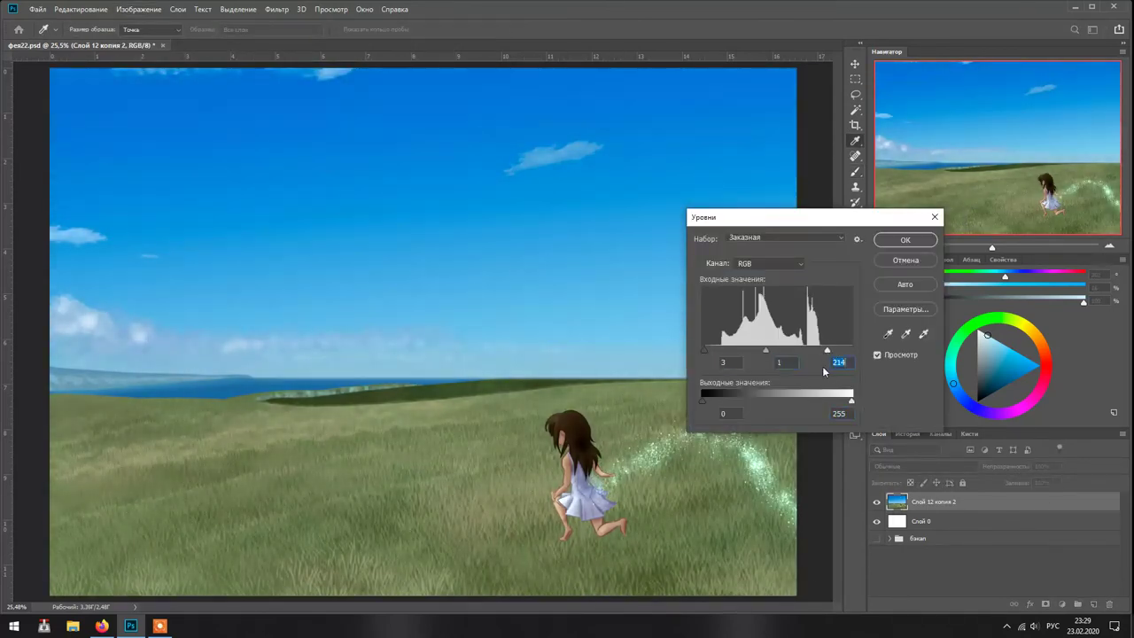
key(Return)
- Add a new layer and handwrite the artist's VK page address in pale blue on the grass below the trail
key(b)
right_click(685, 381)
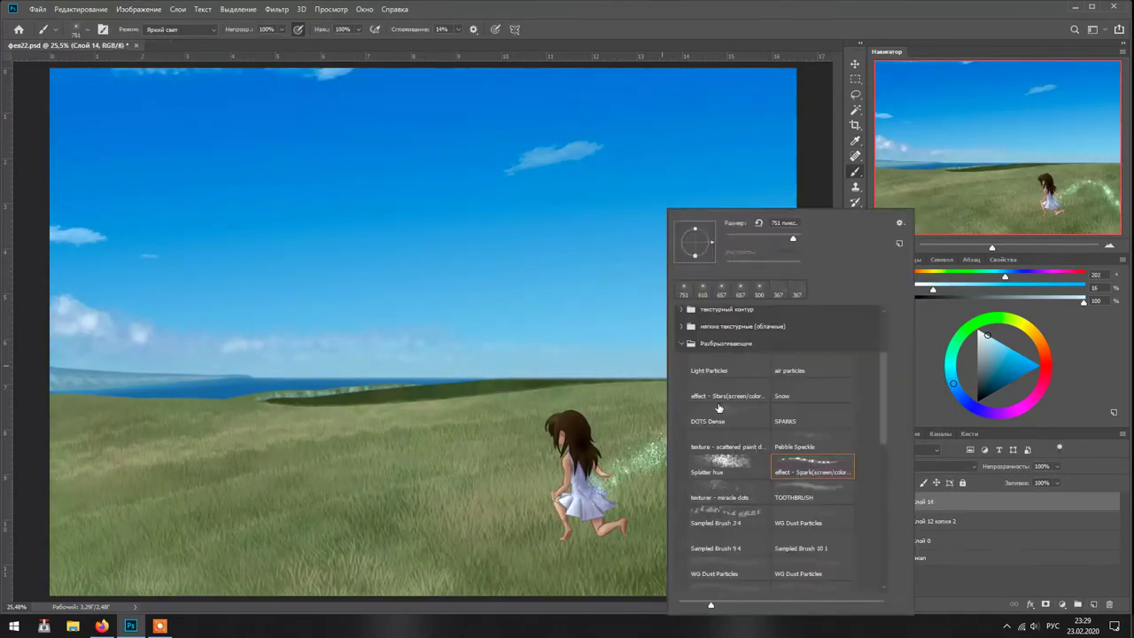
key(Escape)
key(ctrl+shift+alt+n)
right_click(454, 381)
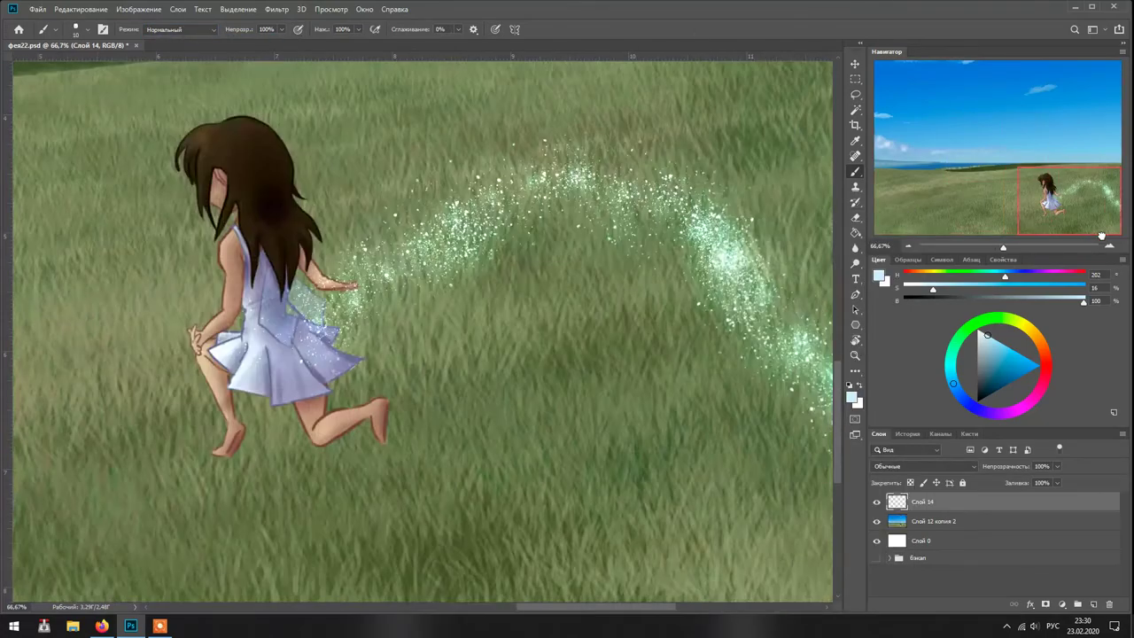
drag(403, 425, 437, 455)
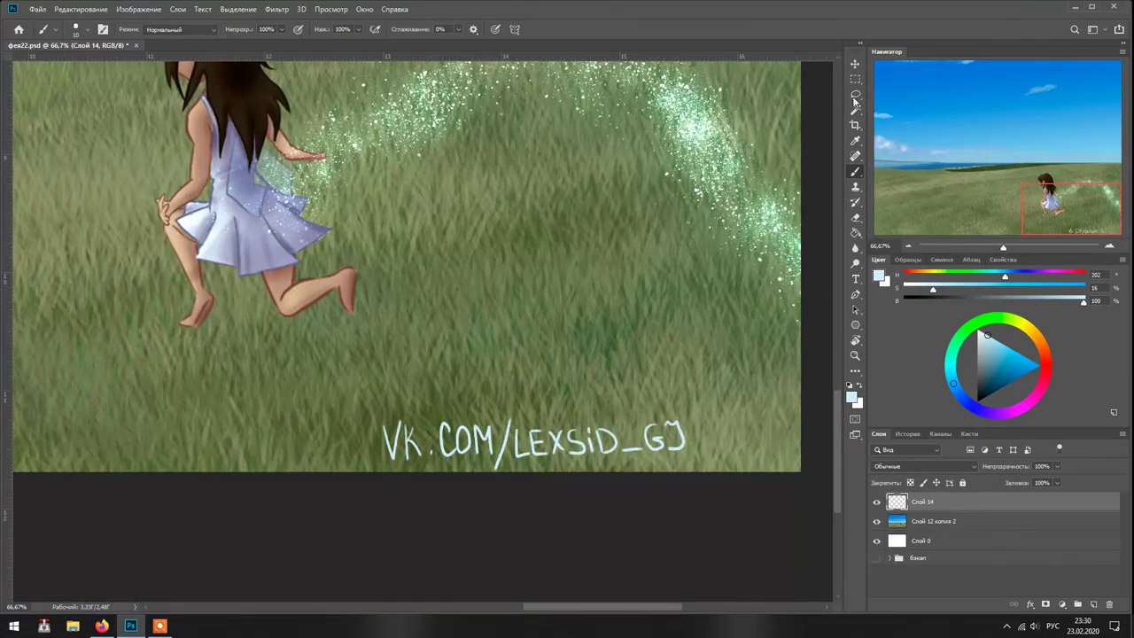
- Move the handwritten signature into the lower-right corner of the painting and make it fainter
key(ctrl+t)
drag(531, 440, 631, 440)
key(Return)
- Add a layer, draw a small pale blue loop beneath the girl's bent knee, and merge the layers into the painting
key(ctrl+shift+alt+n)
key(l)
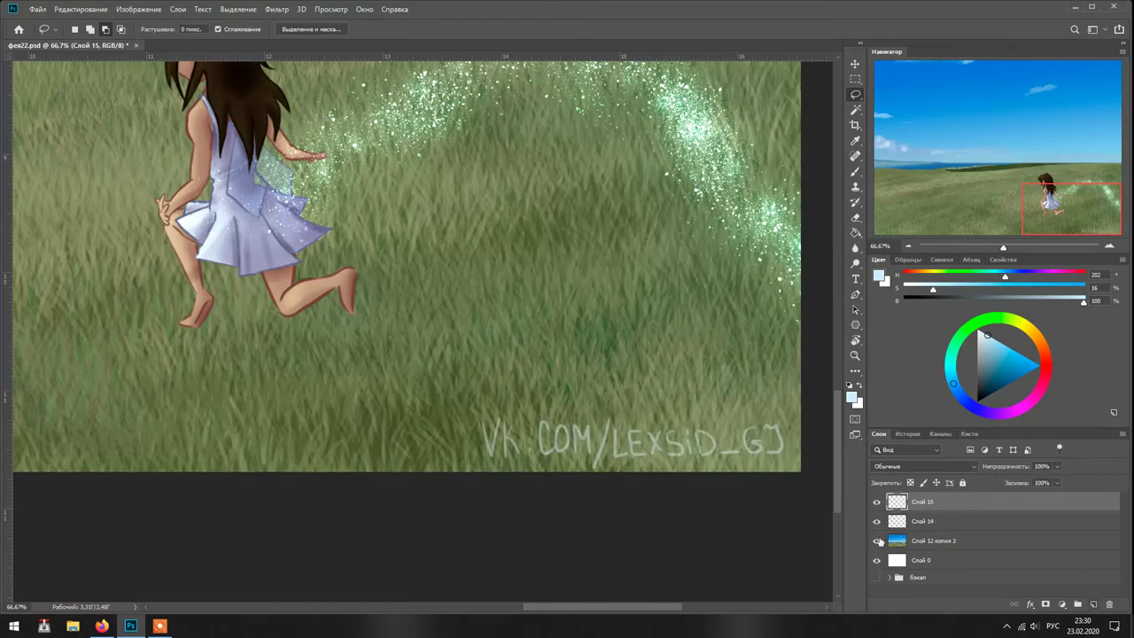
key(b)
key(ctrl+plus)
key(ctrl+plus)
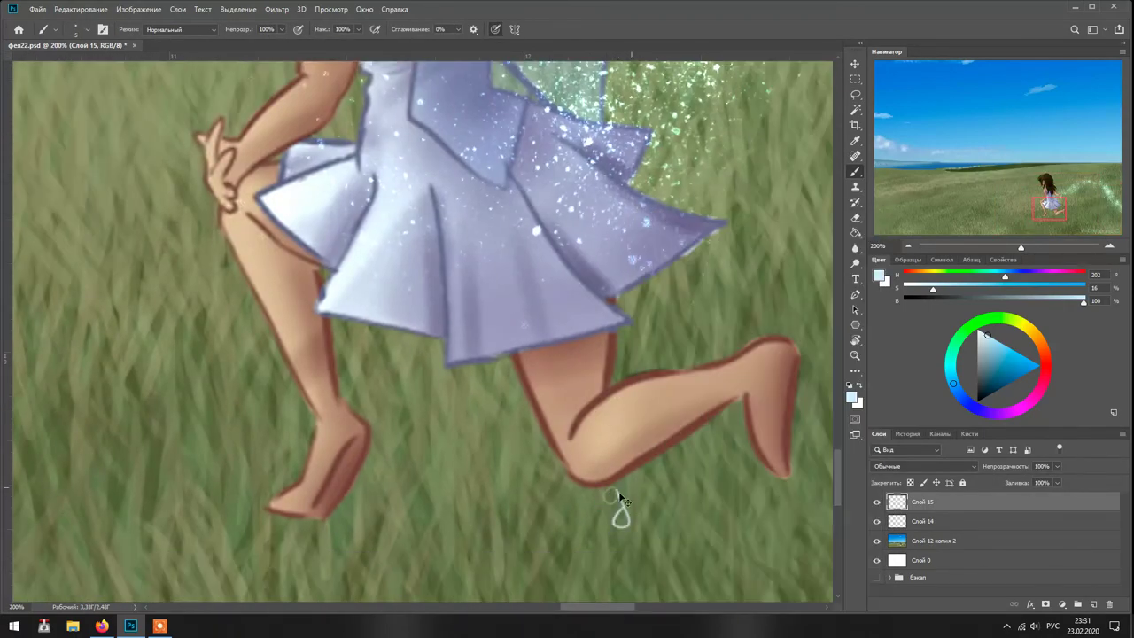
key(ctrl+e)
key(Return)
- Add a new top layer and fill it with yellow (H 59, S 70, B 84)
key(ctrl+shift+alt+n)
key(ctrl+0)
click(1031, 327)
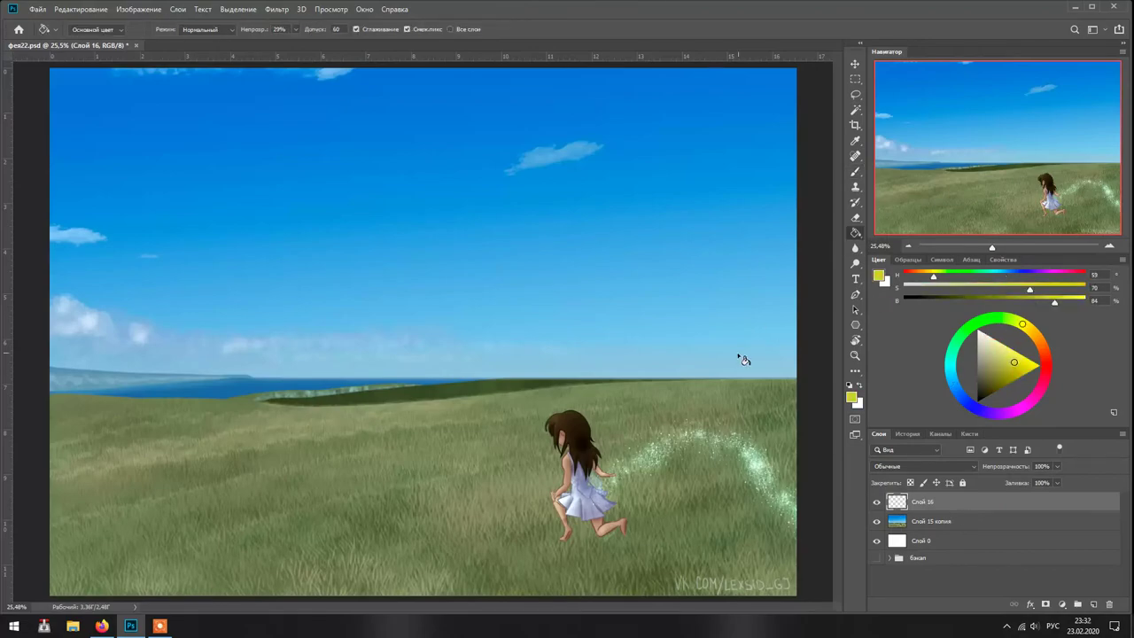
key(alt+BackSpace)
- Test blending modes for the colour layer and blend it as green (H 84, S 100, B 58) in Screen mode at 8% fill
right_click(921, 501)
click(965, 18)
click(913, 307)
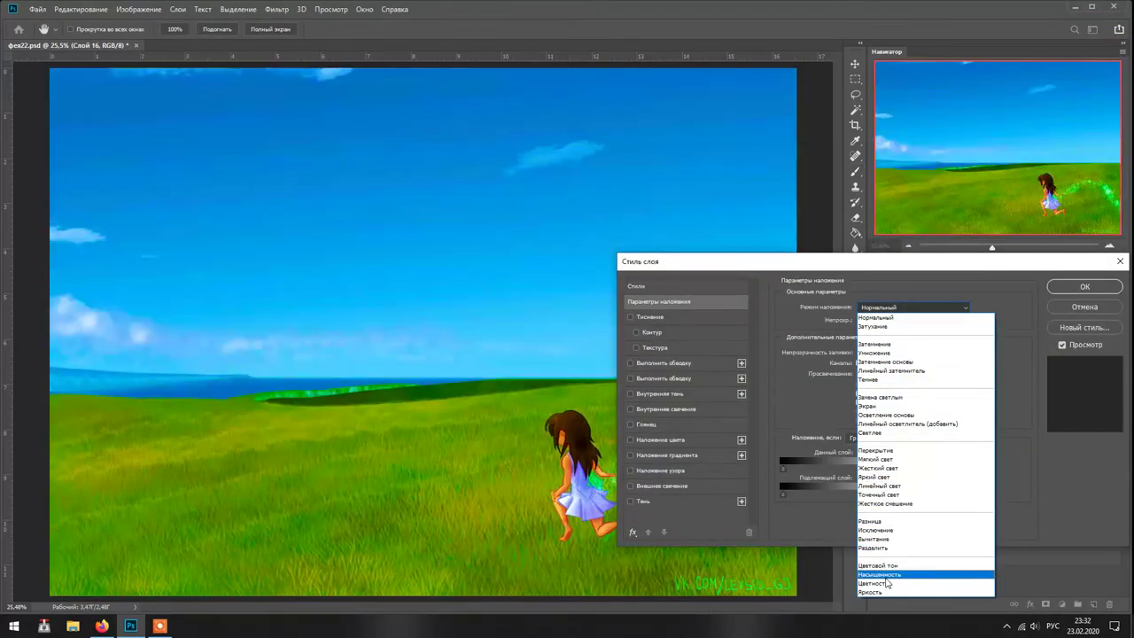
click(885, 574)
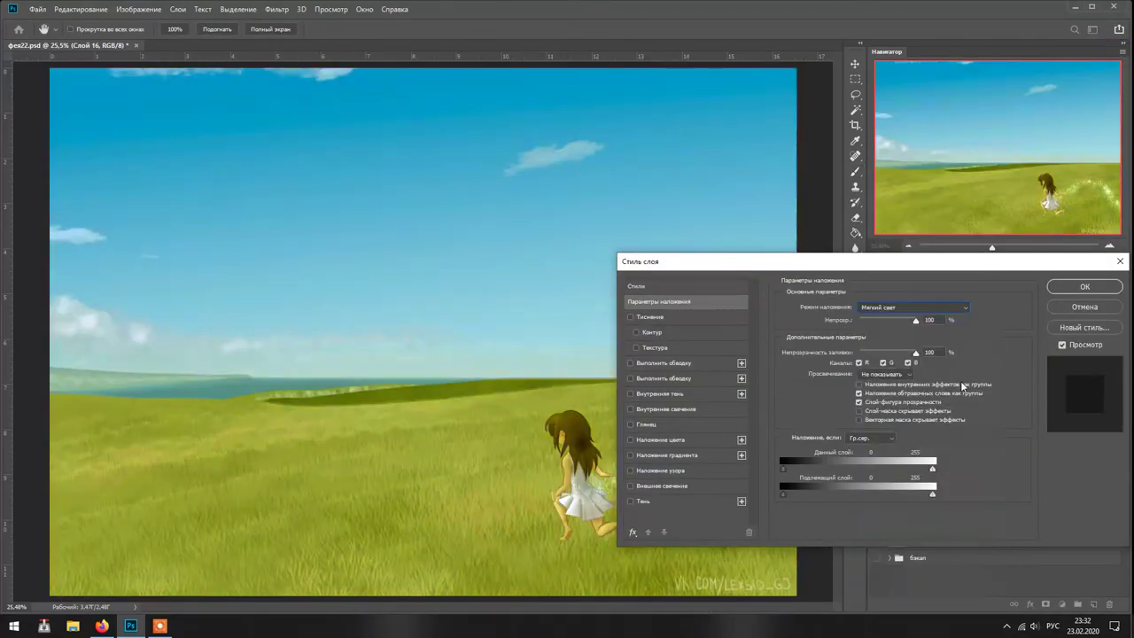
click(1084, 286)
mouse_move(1056, 483)
mouse_down()
mouse_move(1014, 506)
mouse_move(1052, 500)
mouse_up()
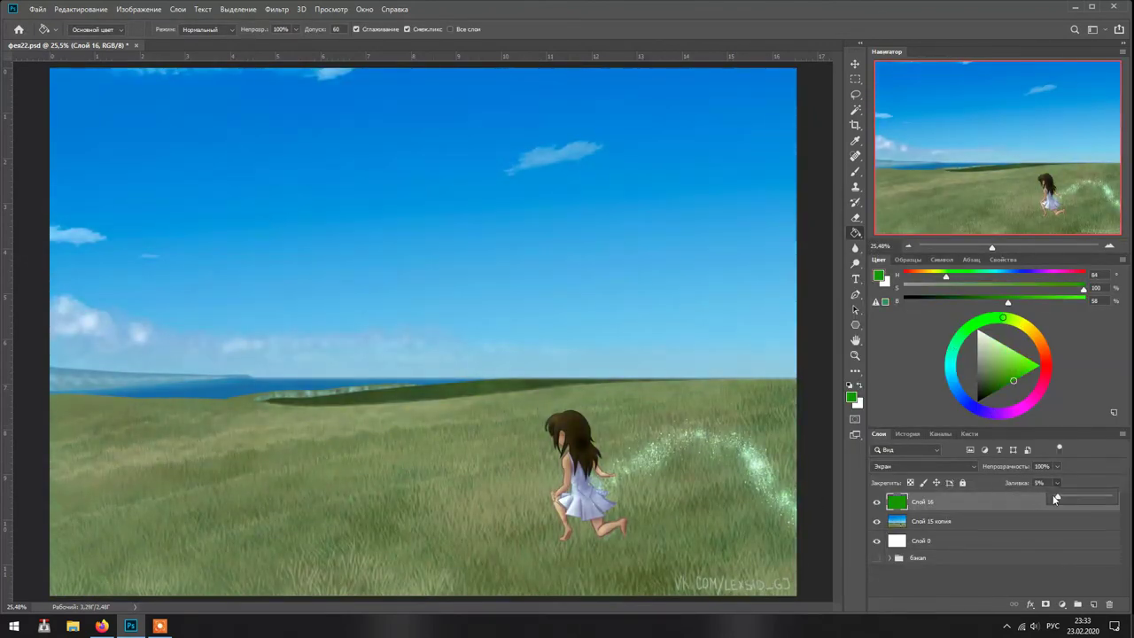
drag(1054, 498, 1055, 498)
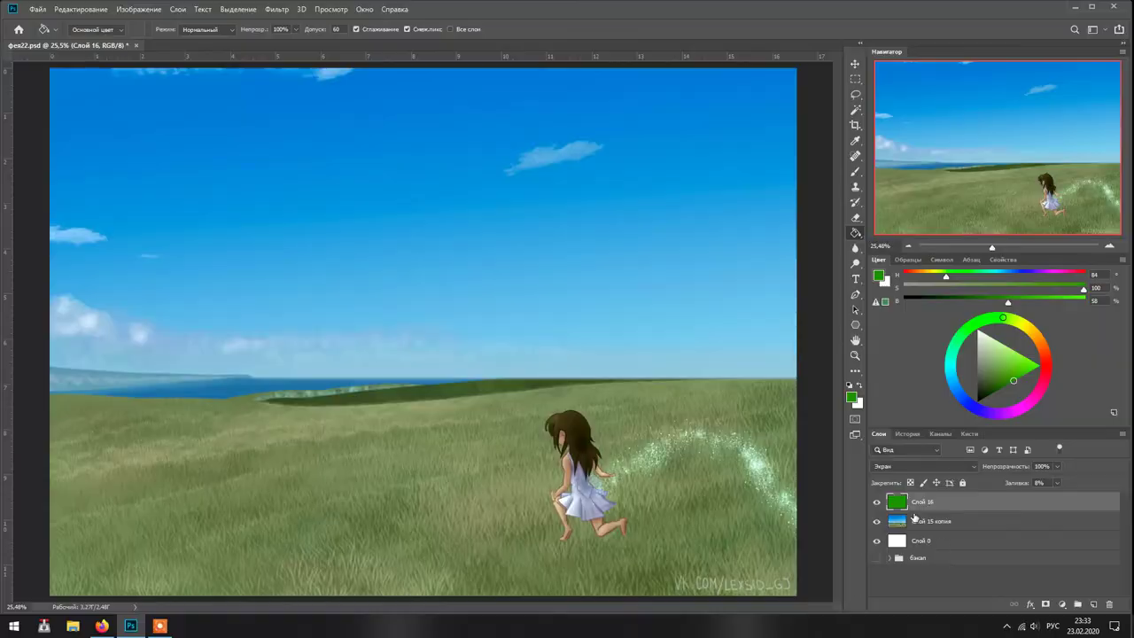